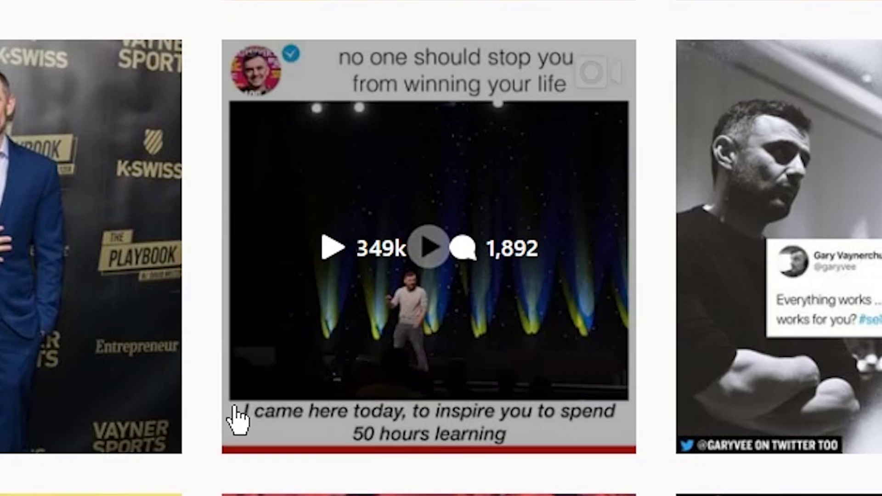
Place the Explorer window beside Shotcut and load CuteBunnies2.mp4 into the editor
mouse_move(616, 445)
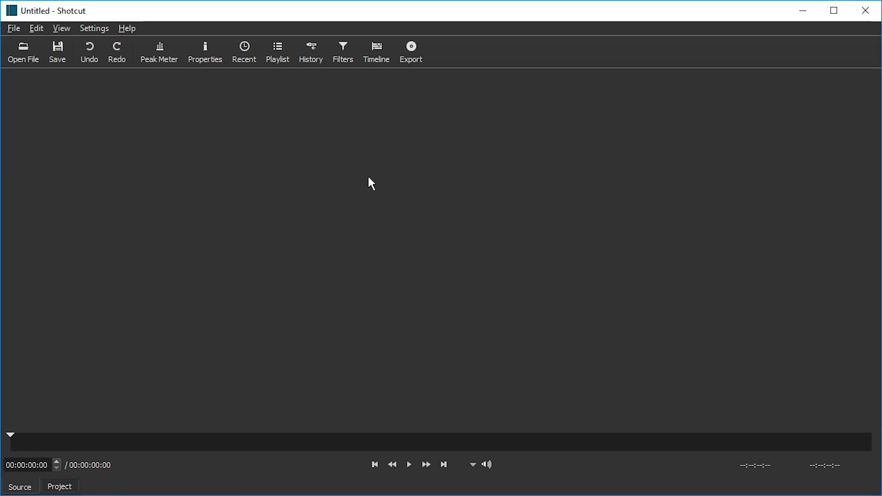
left_click_drag(696, 254, 632, 226)
left_click_drag(335, 292, 260, 156)
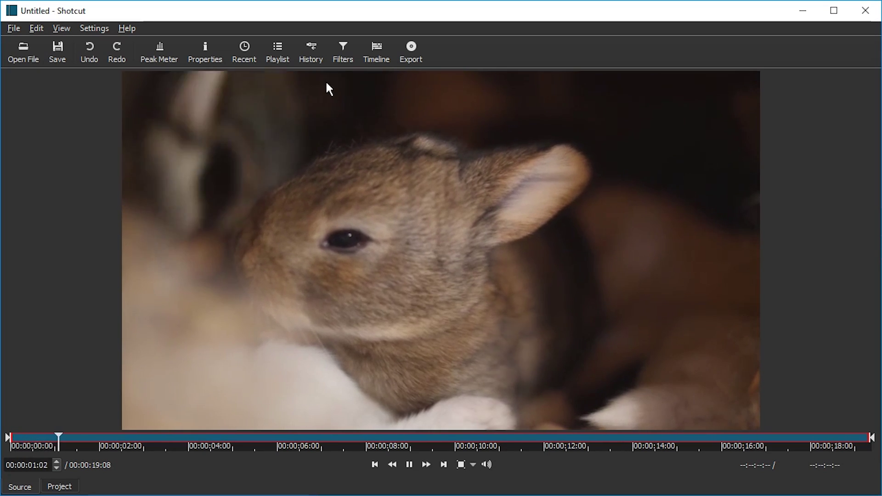
Put the clip on the V1 track, mute V1's audio, and scrub to about 8 seconds
left_click(378, 59)
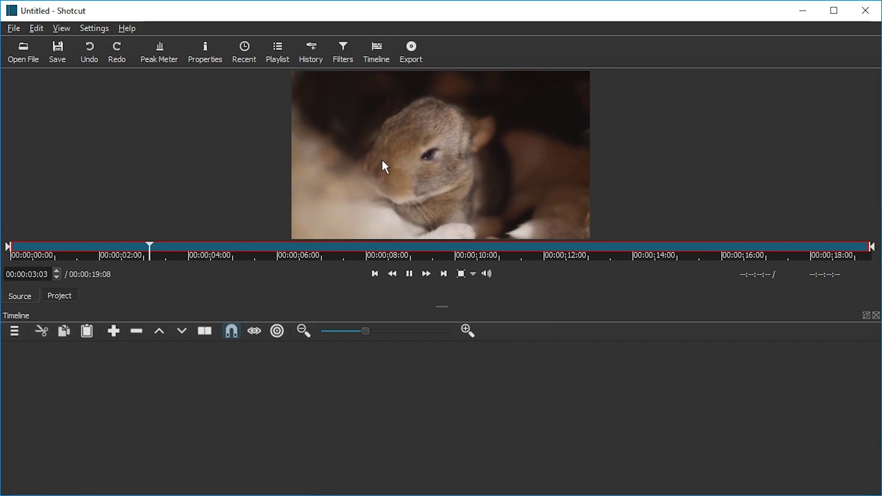
left_click_drag(384, 167, 111, 368)
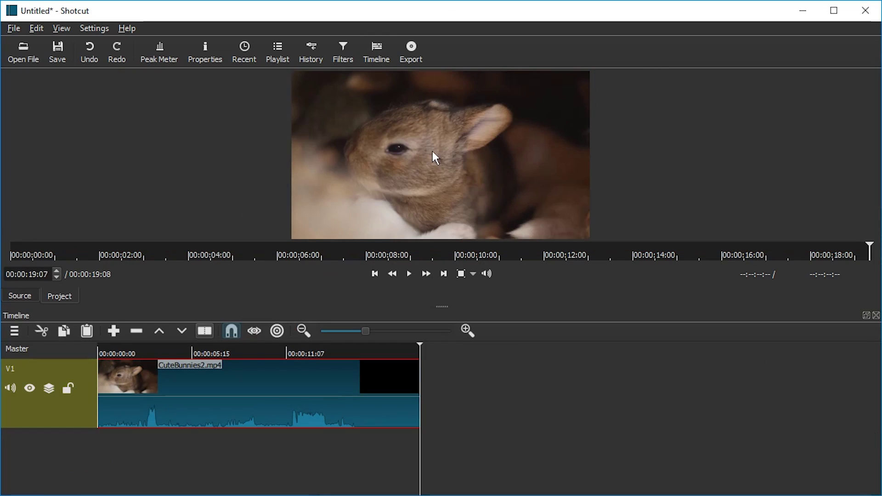
left_click(14, 389)
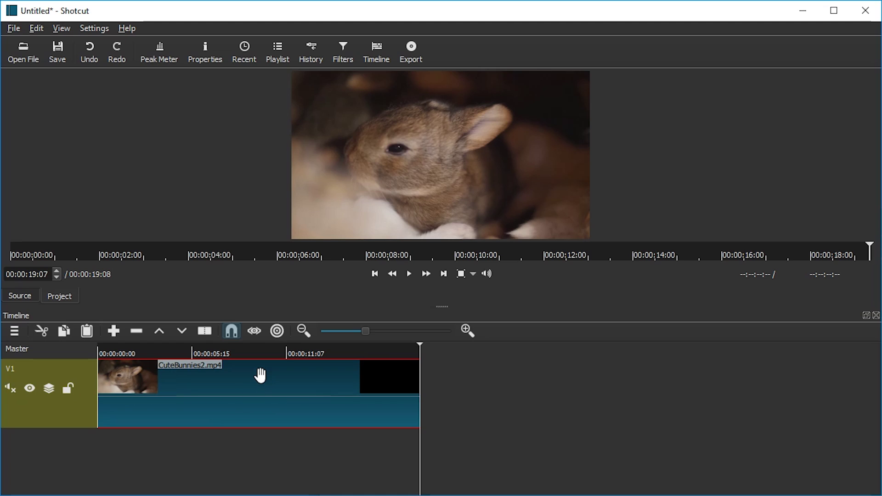
left_click(280, 347)
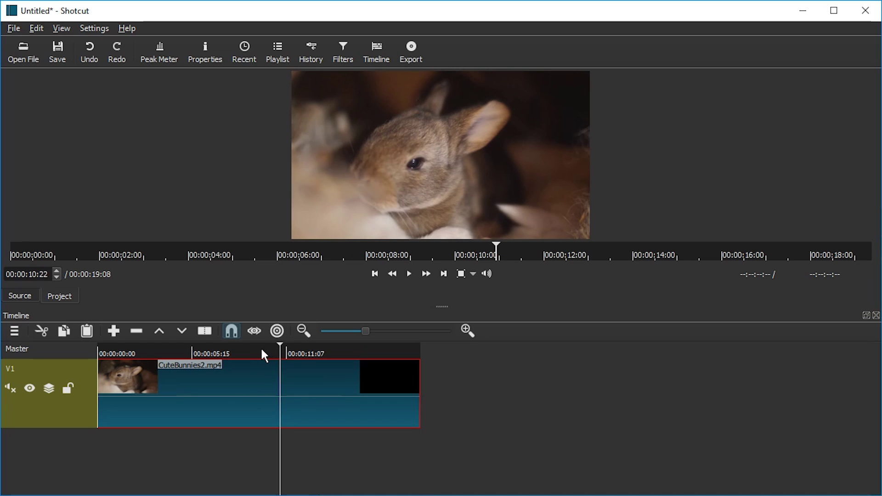
left_click_drag(262, 350, 218, 350)
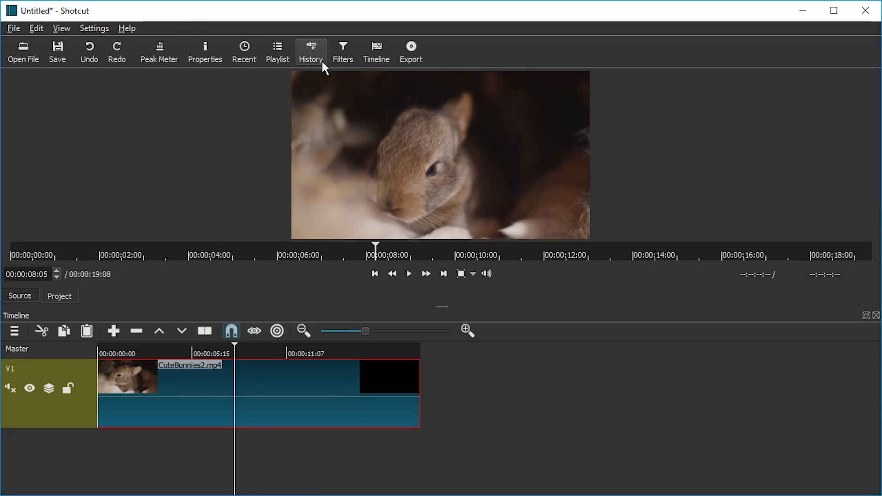
Show the clip's properties (1280x720, 24 fps), then reach Settings > Video Mode > Custom > Add
left_click(207, 57)
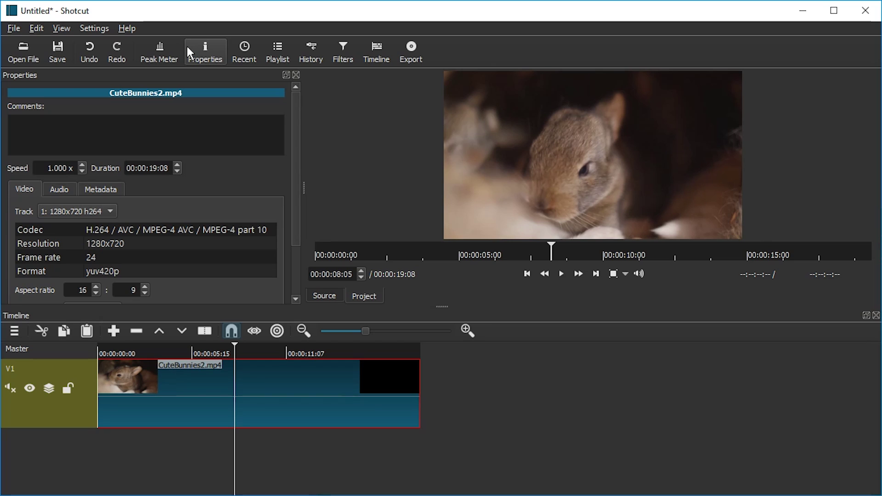
left_click(97, 30)
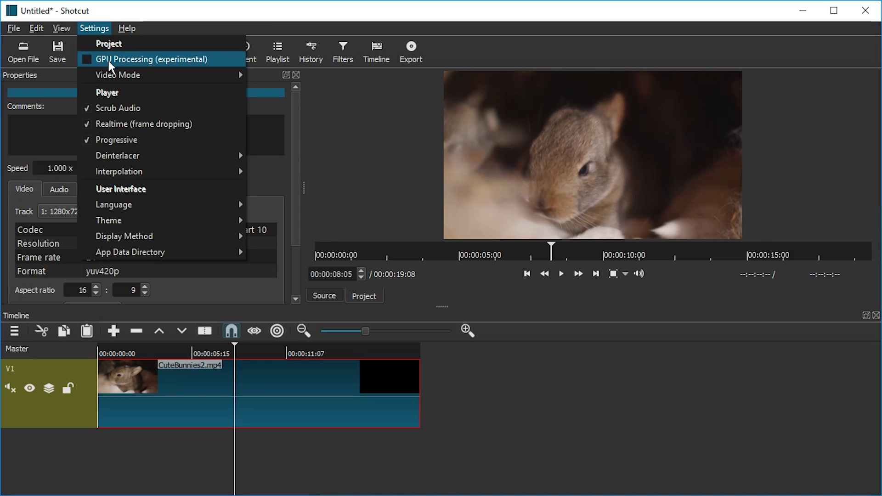
mouse_move(145, 77)
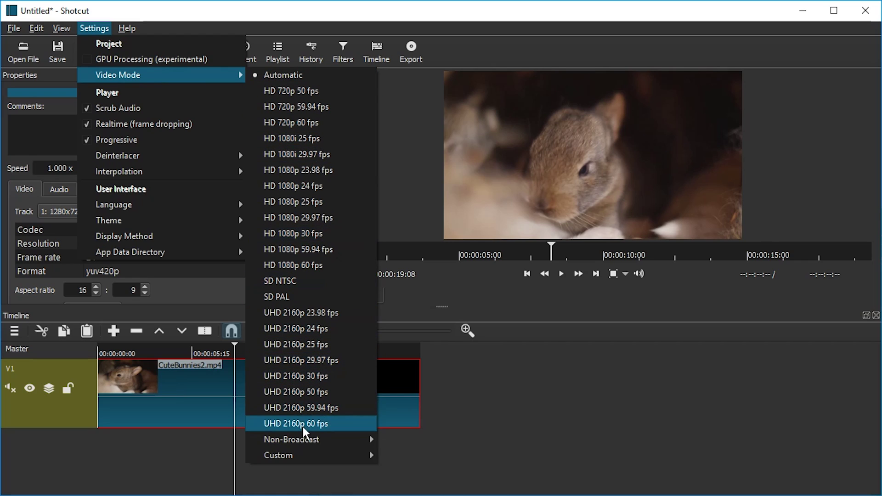
mouse_move(306, 456)
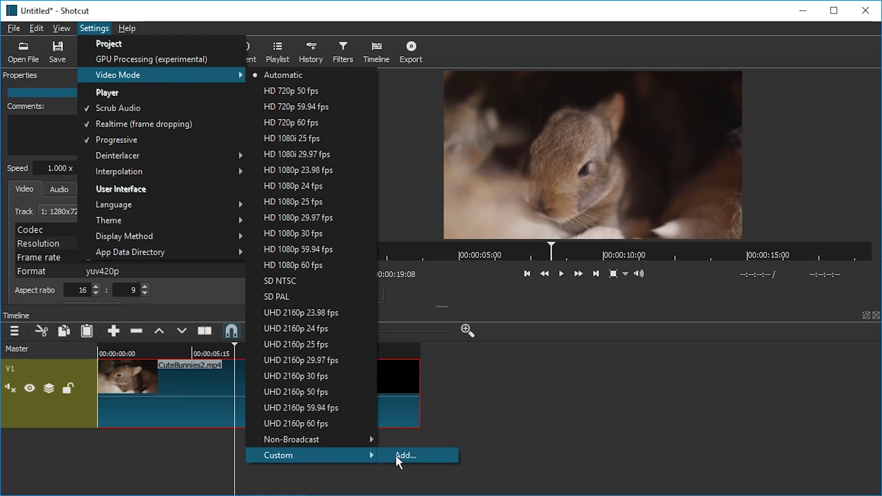
Add a custom video mode named INSTAGRAM YOLO with 720x720 resolution
left_click(395, 456)
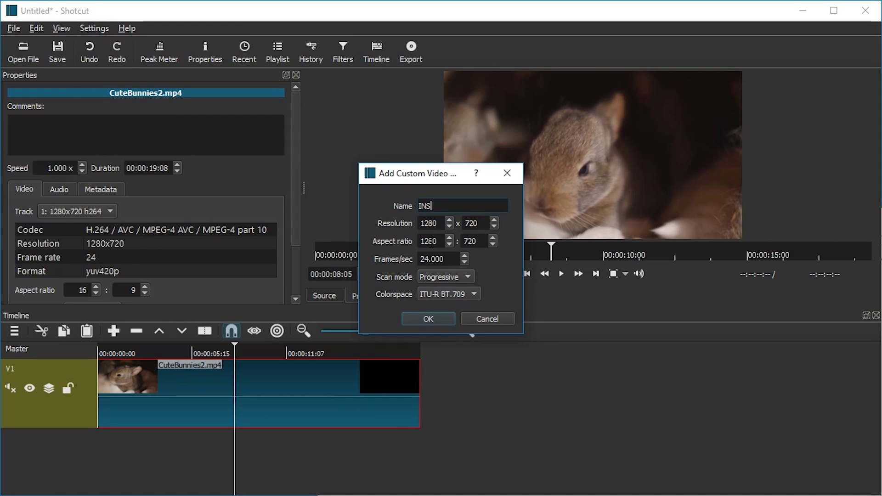
type("INSTAGRAM YOLO")
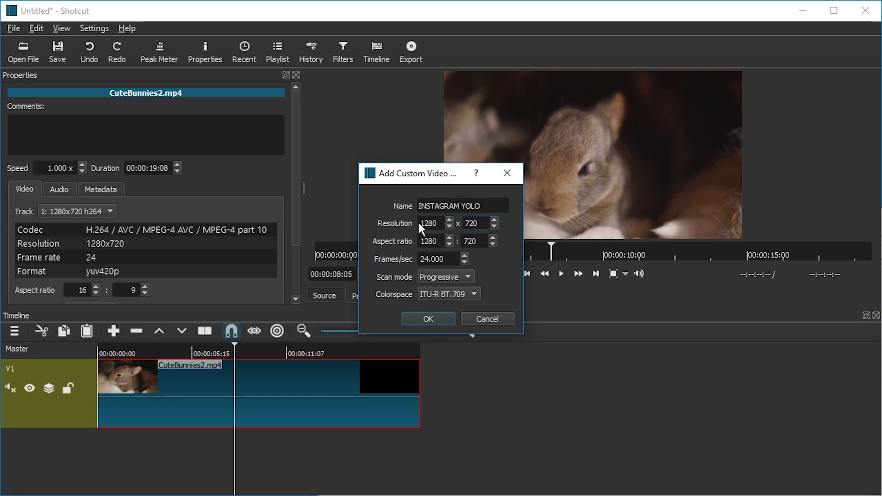
left_click(465, 226)
left_click_drag(477, 223, 446, 231)
double_click(434, 224)
type("720")
key("Tab")
key("Tab")
type("720")
Set the new mode's aspect ratio to 1:1 and confirm it
double_click(434, 237)
type("1")
double_click(477, 242)
type("1")
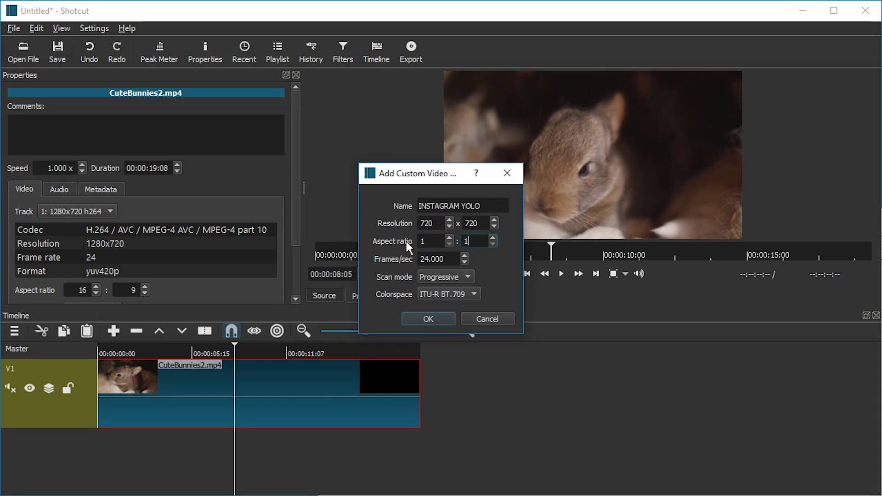
left_click(427, 238)
left_click(427, 320)
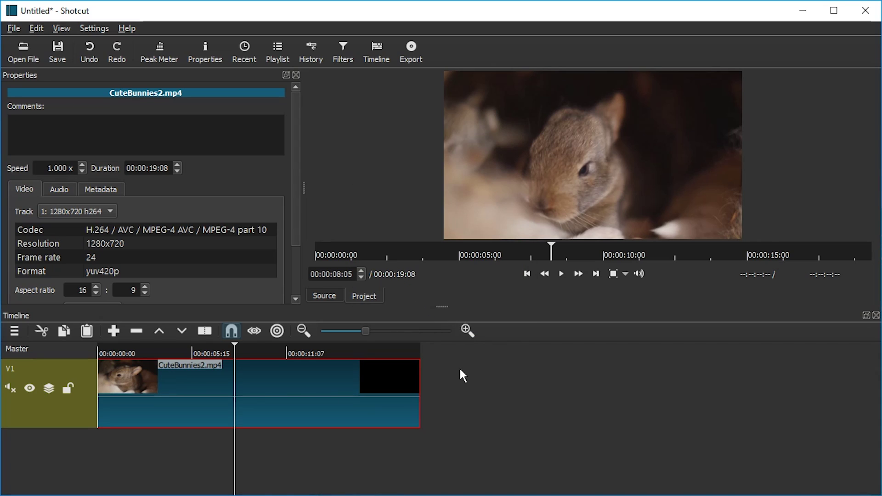
Preview the clip's end, then save the project as Instagram.mlt in the ShotcutZoom folder
left_click_drag(460, 370, 311, 452)
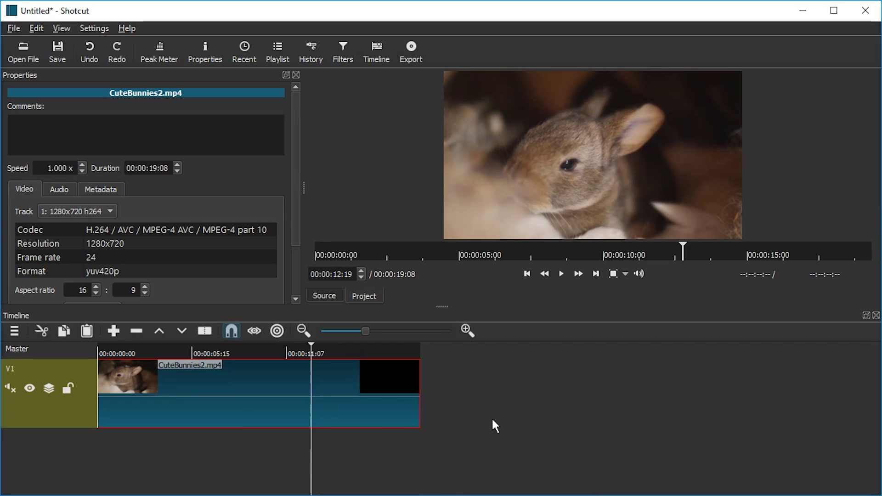
mouse_move(492, 420)
left_mouse_down()
mouse_move(409, 461)
mouse_move(277, 461)
mouse_move(504, 418)
left_mouse_up()
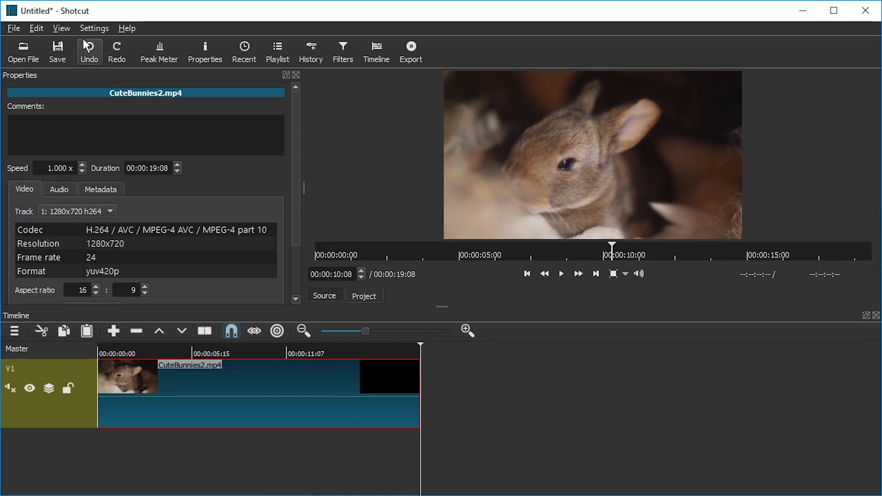
left_click(13, 28)
mouse_move(33, 40)
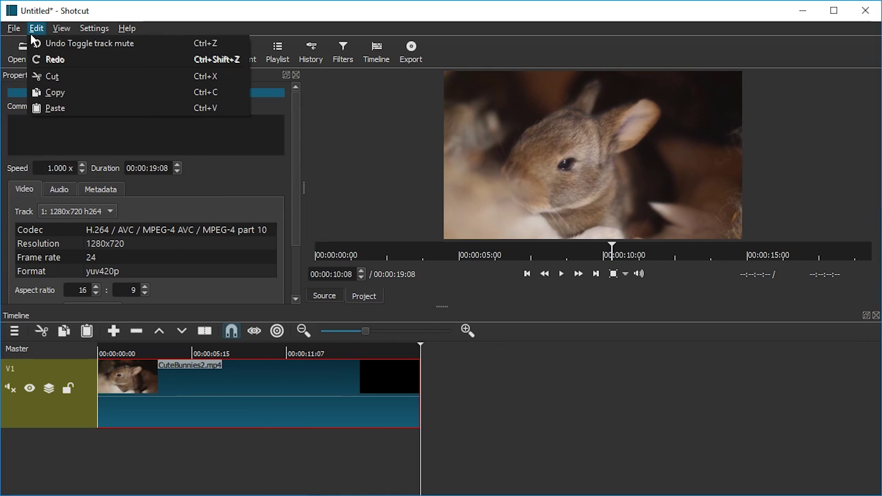
mouse_move(14, 28)
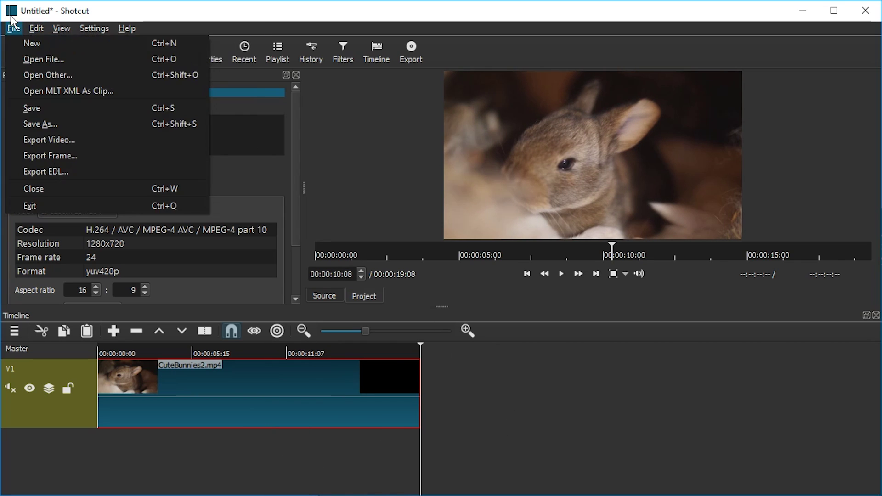
left_click(102, 110)
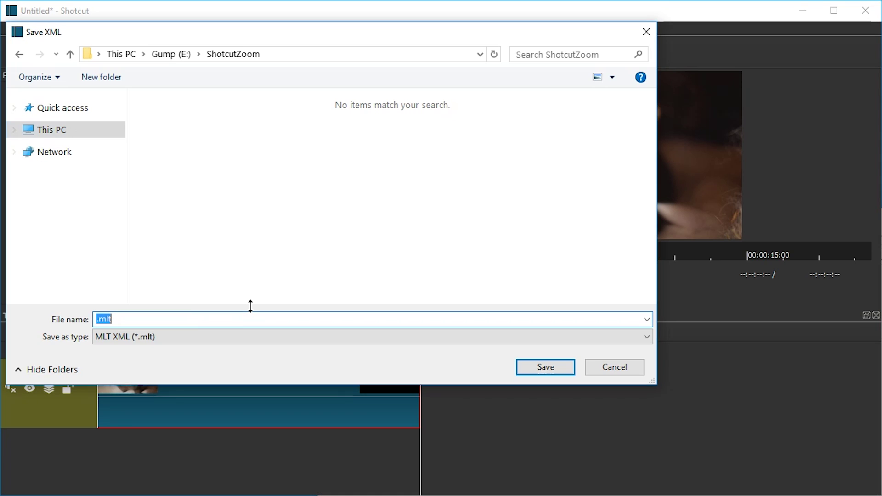
key("Home")
type("Instagram")
key("Return")
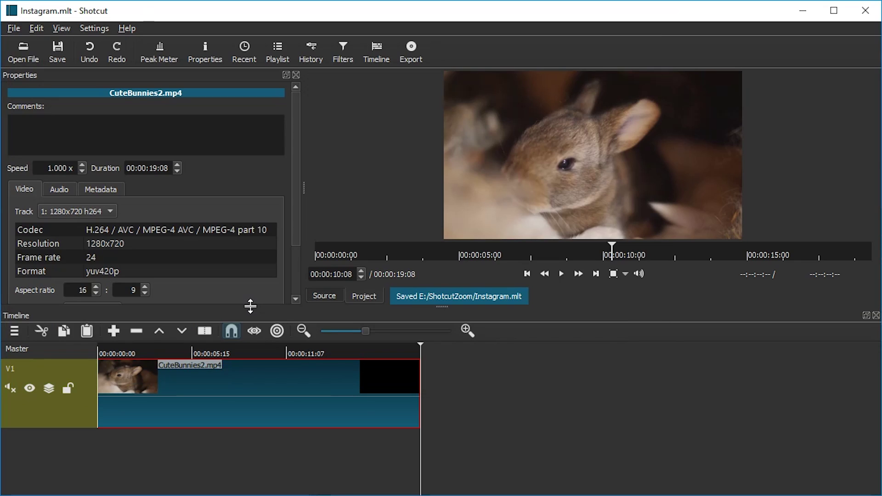
Check the clip's final frame against the 10 and 12 second marks
left_click(407, 448)
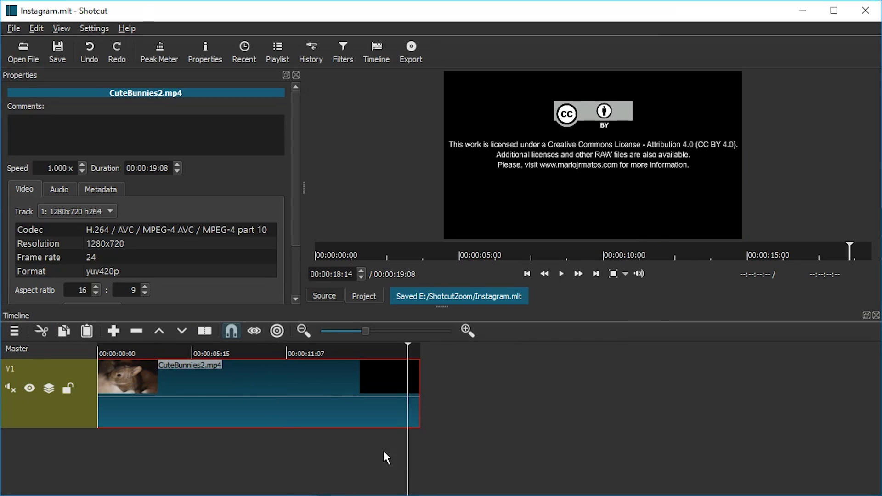
left_click(275, 441)
left_click(405, 438)
left_click(310, 434)
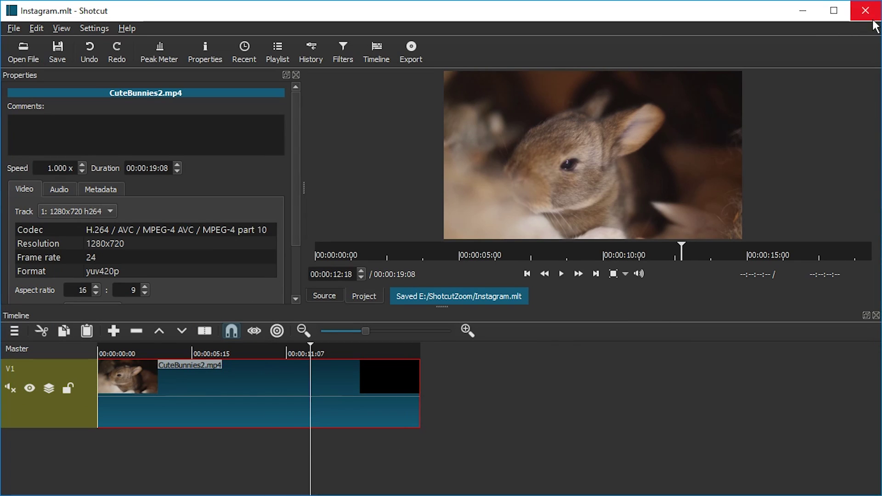
left_click(23, 28)
Close the current project and reopen Instagram.mlt from the ShotcutZoom folder
left_click(48, 188)
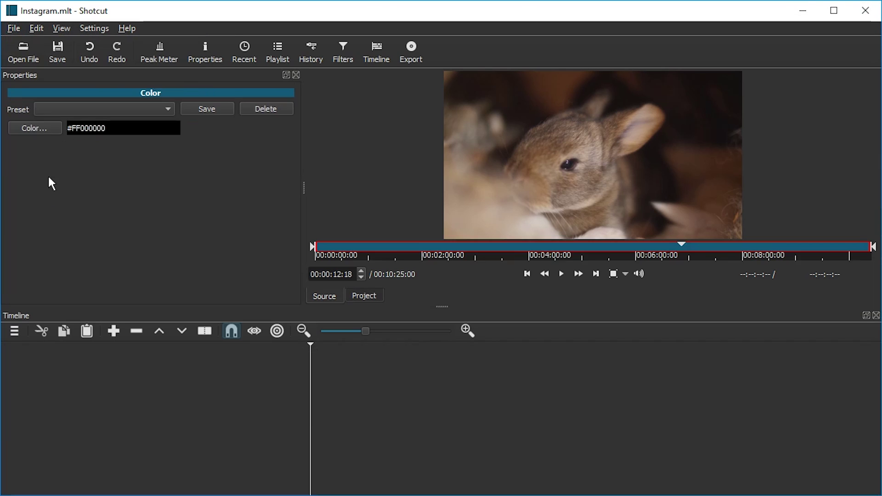
left_click(37, 58)
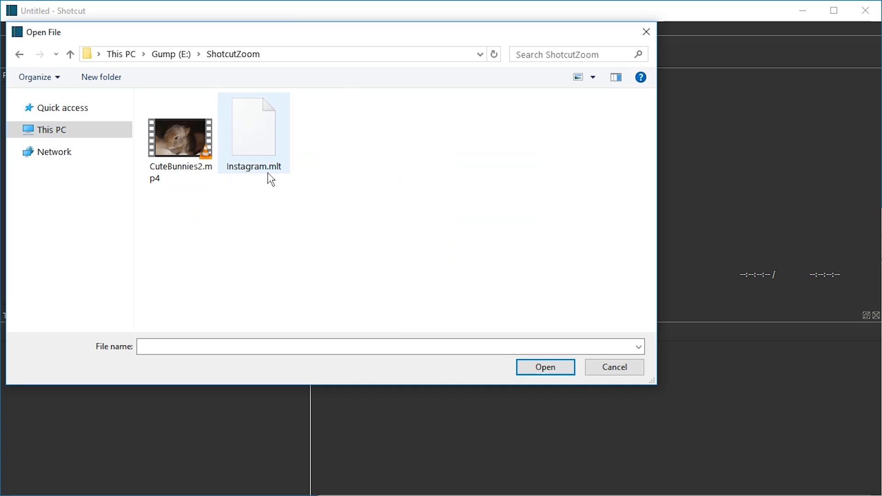
left_click(247, 146)
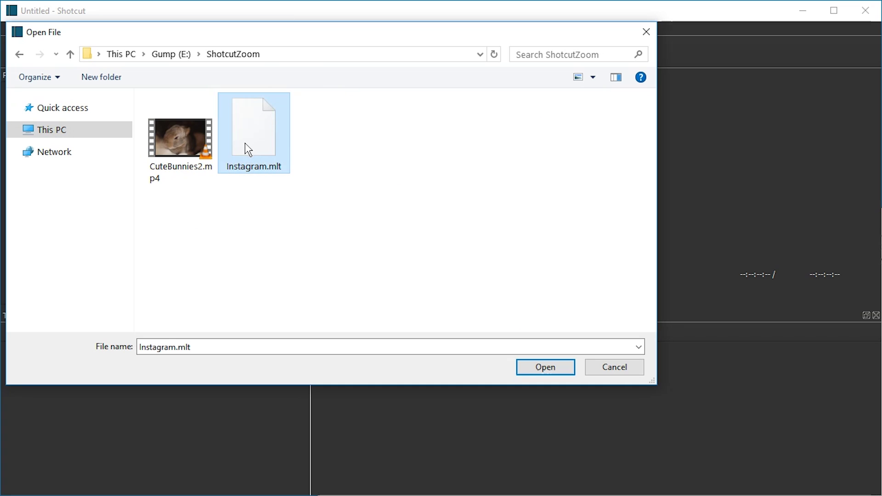
double_click(270, 150)
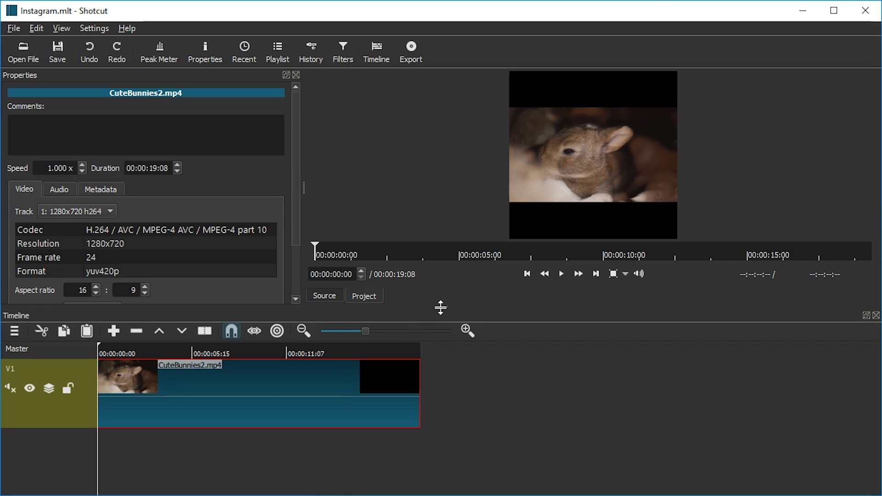
Enlarge the square preview, scrub through the clip from about 6 seconds, and show the Filters panel
left_click_drag(441, 307, 436, 348)
left_click(200, 487)
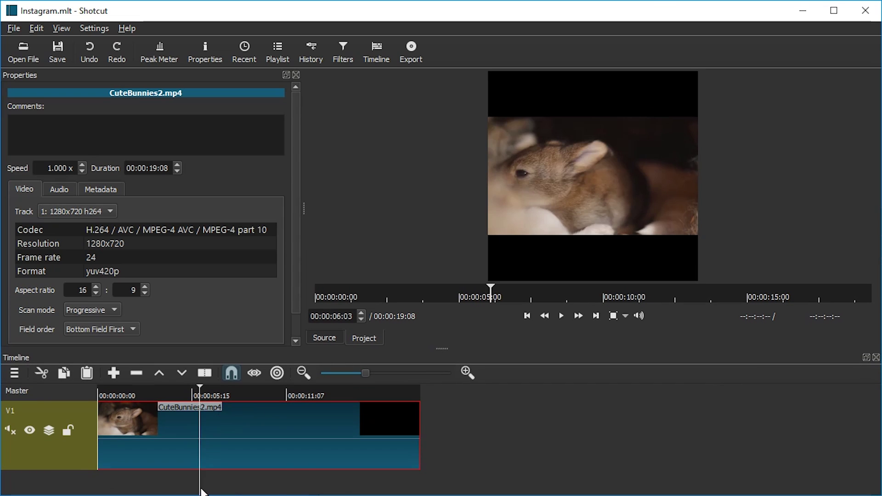
left_click_drag(202, 490, 126, 478)
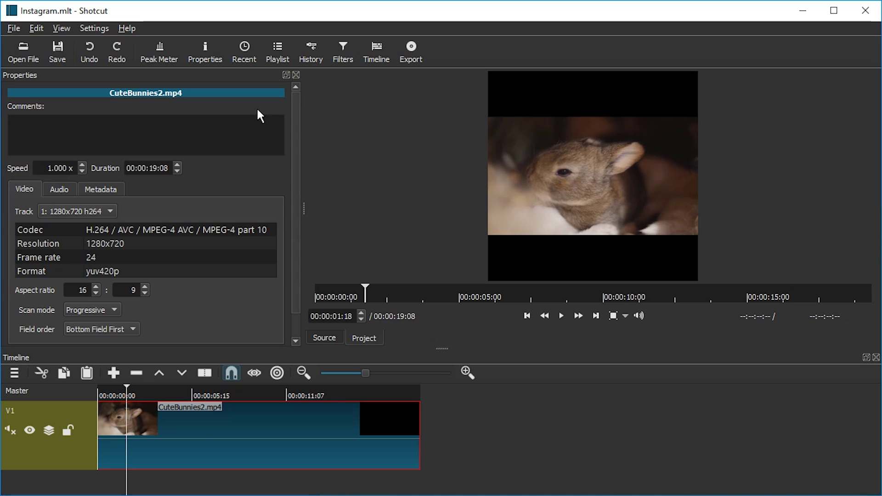
left_click(343, 54)
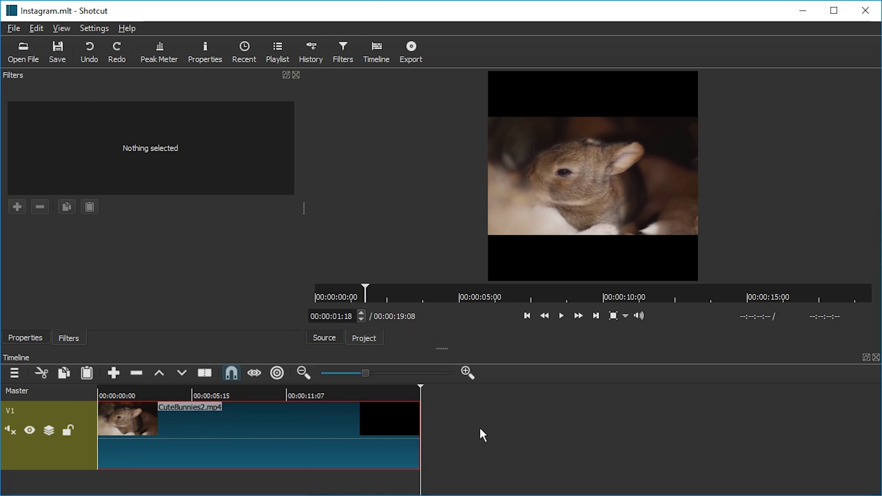
Find where the licence frame begins after the last bunny frame, around 14 seconds
left_click(331, 482)
left_click(345, 483)
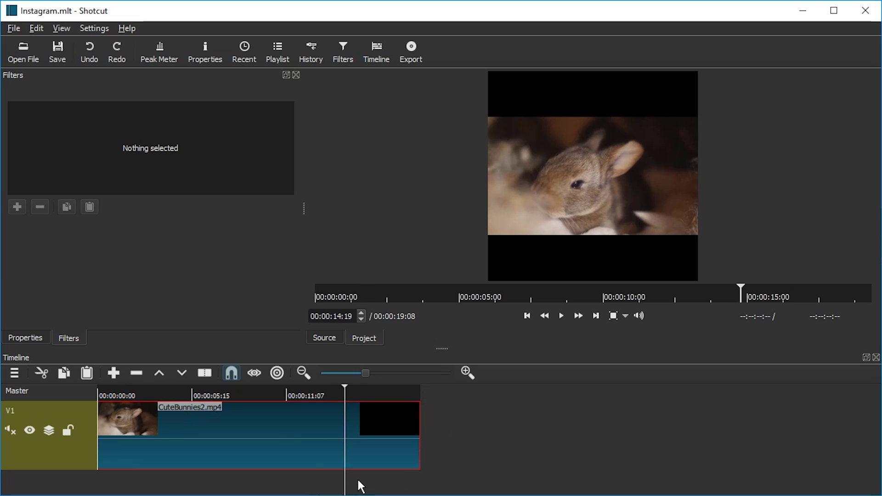
left_click(362, 482)
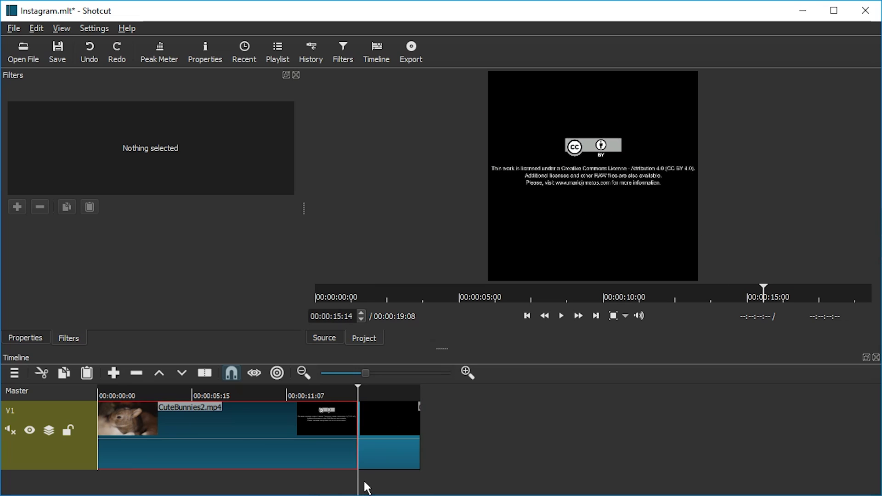
left_click(354, 487)
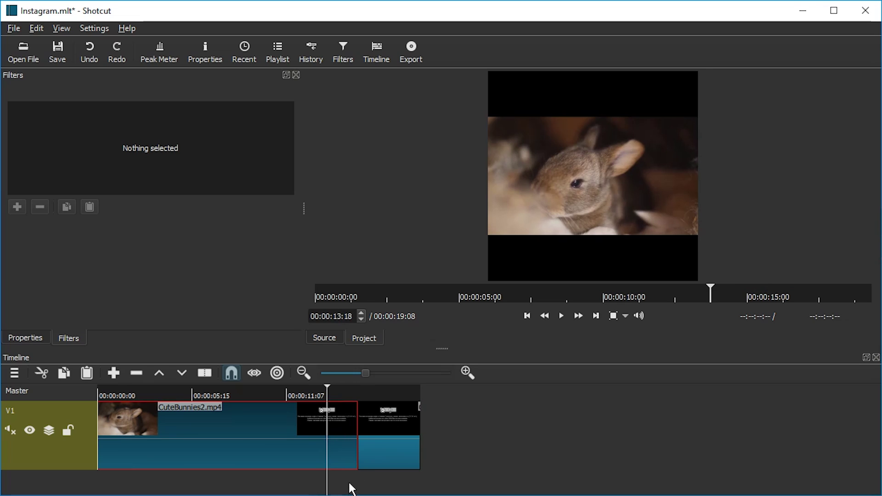
Push the licence clip later to leave a gap, extend CuteBunnies2's end, and select it
left_click_drag(390, 434, 511, 429)
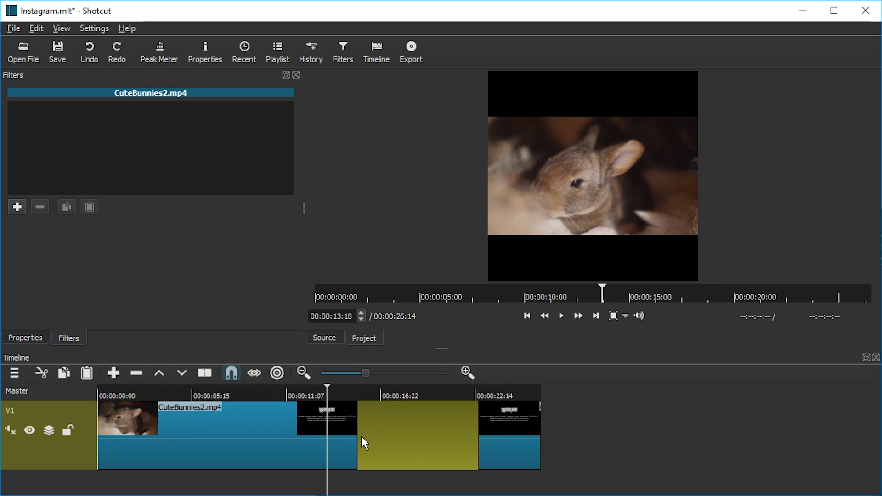
left_click_drag(357, 436, 420, 437)
left_click_drag(520, 437, 538, 436)
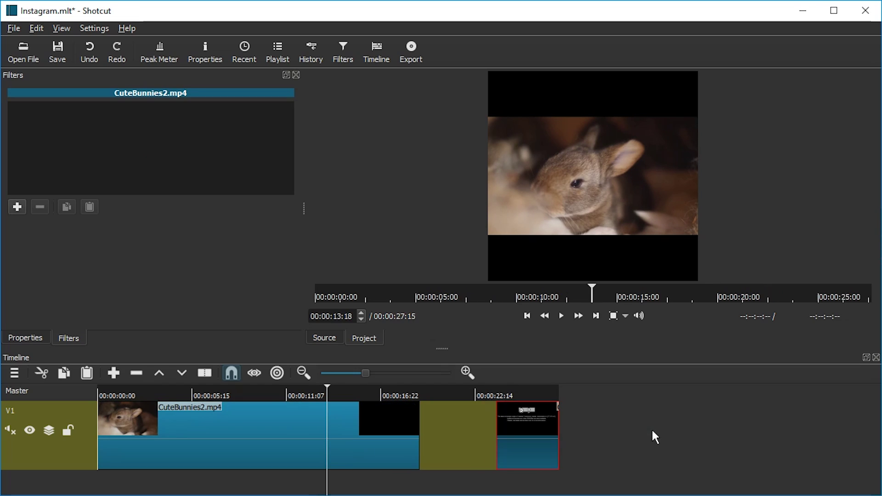
left_click(277, 428)
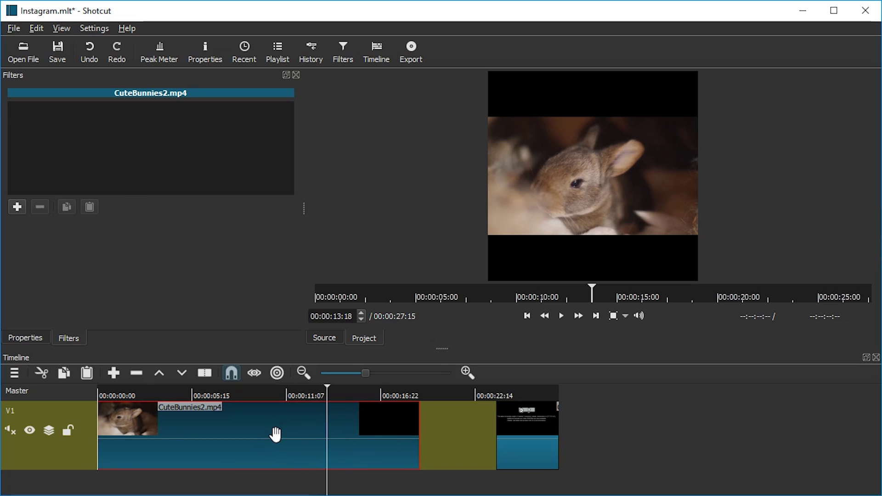
Add a Rotate filter from the Video filters to the CuteBunnies2 clip
left_click(20, 206)
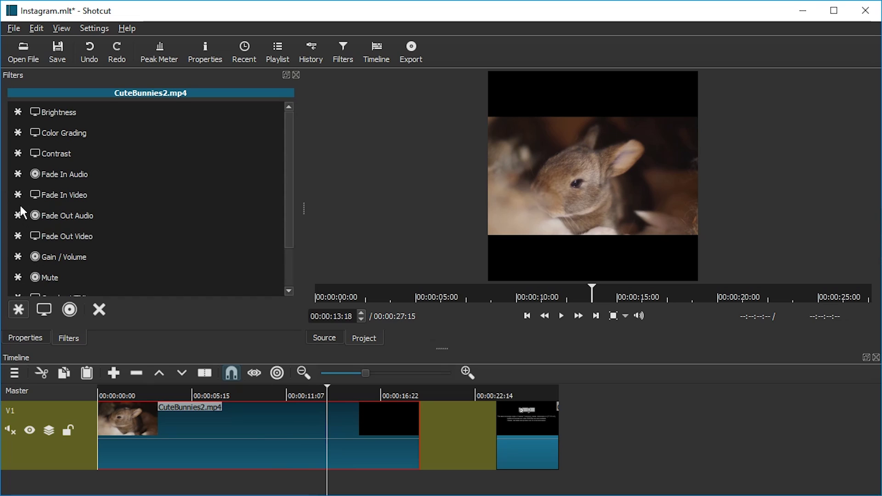
left_click(44, 310)
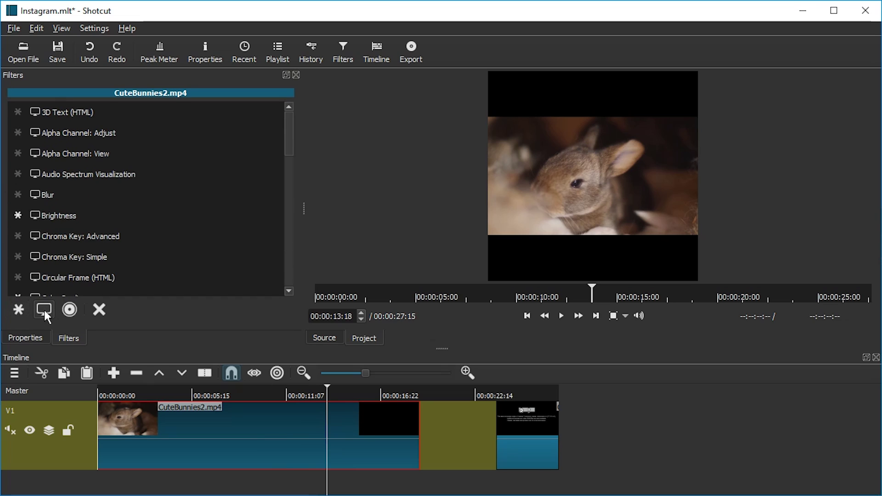
scroll(52, 198, "down", 3)
scroll(52, 197, "down", 5)
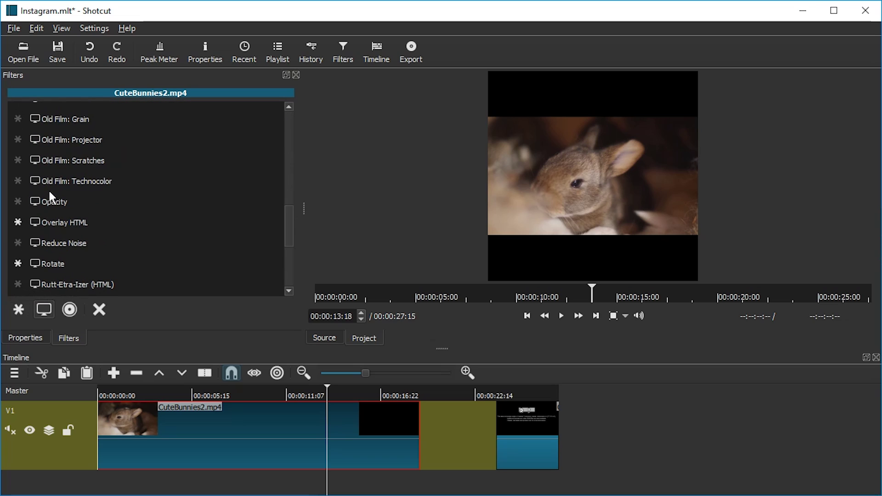
scroll(68, 193, "down", 6)
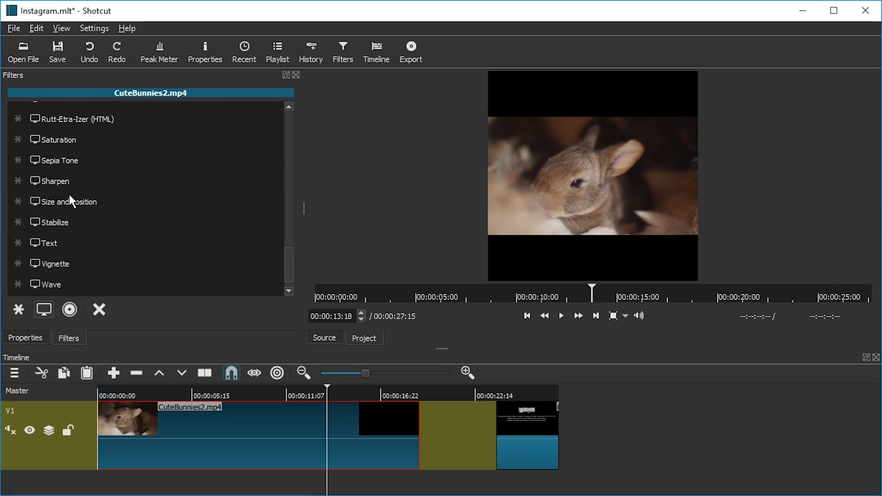
scroll(73, 202, "up", 4)
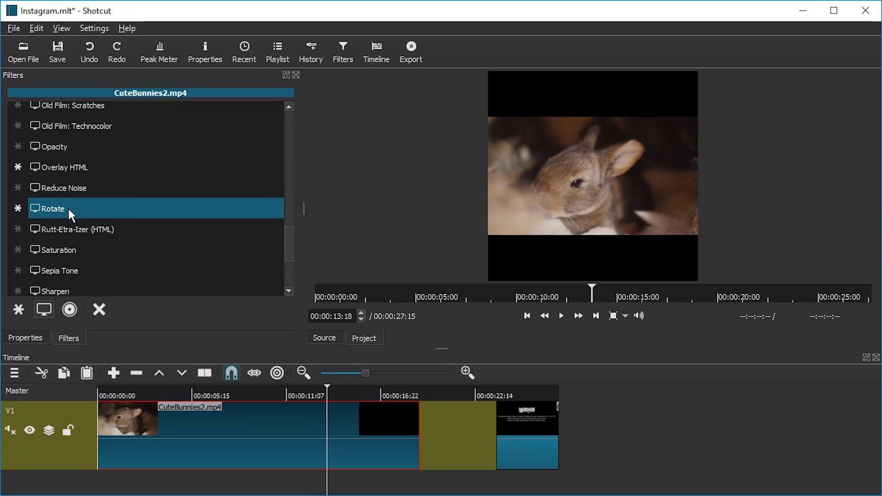
left_click(71, 214)
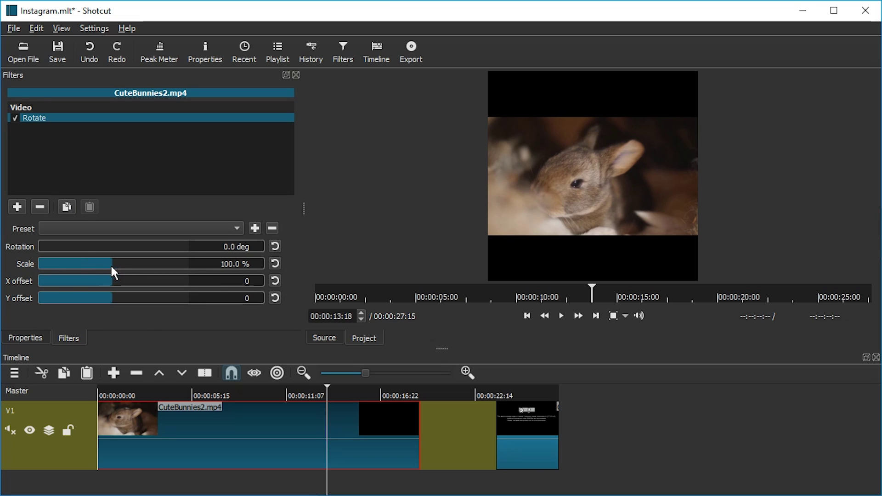
Reduce the Rotate filter's scale to about 94.6% to shrink the picture
left_click_drag(114, 265, 111, 266)
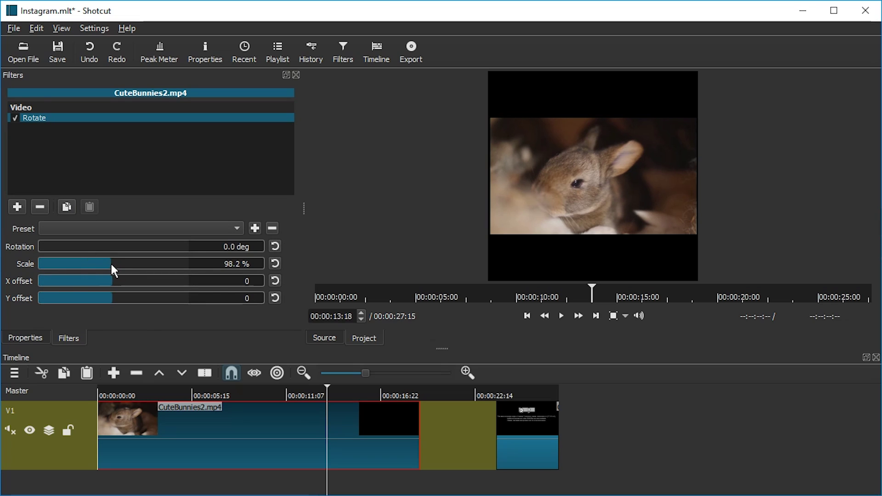
mouse_move(111, 265)
left_mouse_down()
mouse_move(101, 265)
mouse_move(111, 265)
left_mouse_up()
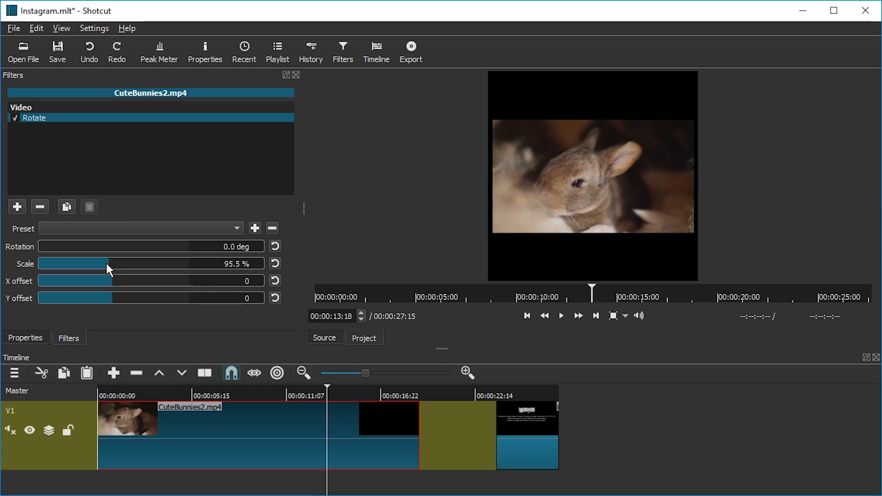
left_click_drag(106, 264, 112, 264)
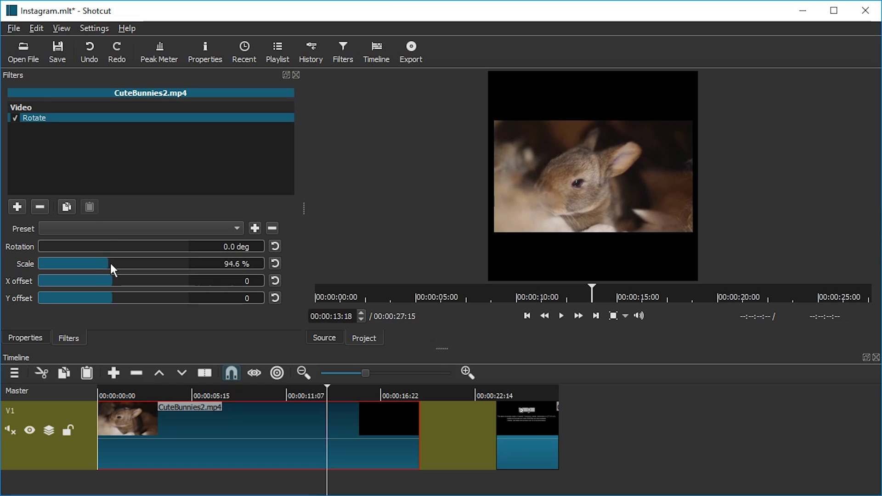
Add a Crop filter to CuteBunnies2 and bring up its settings
left_click(17, 206)
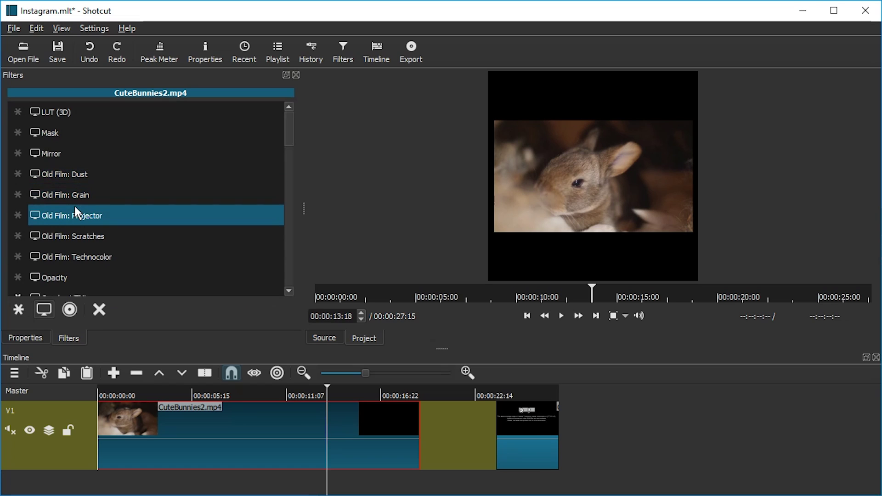
scroll(78, 172, "up", 5)
scroll(78, 173, "down", 1)
left_click(54, 183)
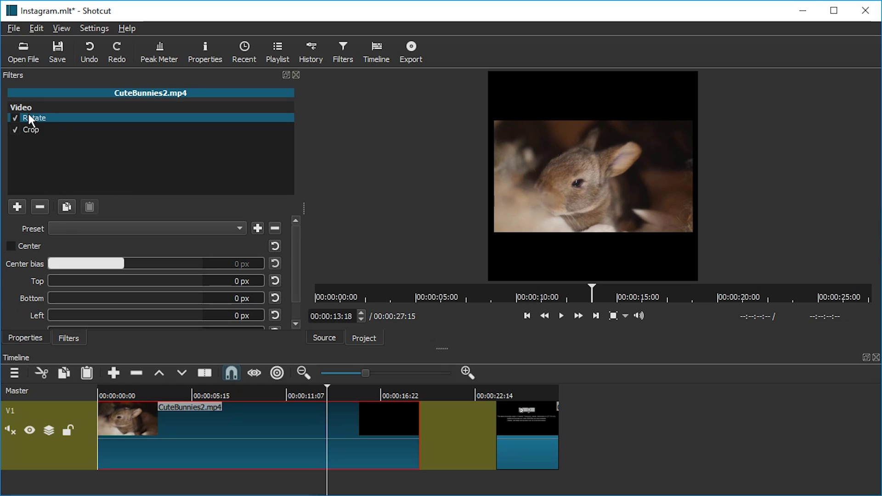
mouse_move(28, 114)
left_mouse_down()
mouse_move(43, 130)
mouse_move(40, 112)
left_mouse_up()
left_click(35, 129)
left_click_drag(443, 349, 443, 356)
scroll(135, 262, "down", 1)
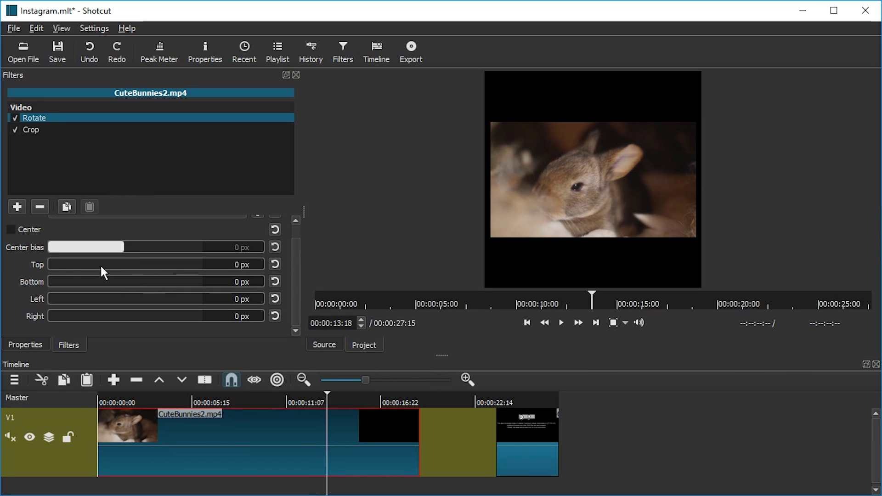
Crop 98 px left, 205 px right, 44 px top and 60 px bottom, then preview the result
left_click(54, 296)
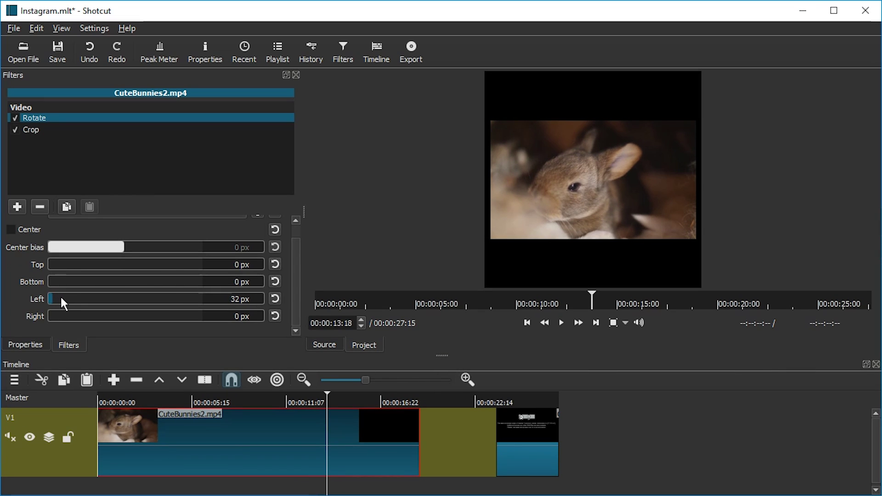
left_click_drag(60, 298, 93, 317)
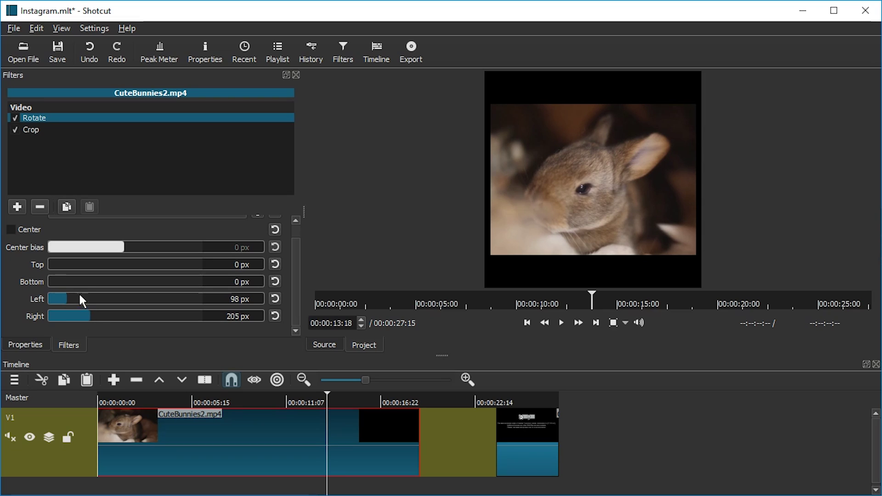
left_click(62, 264)
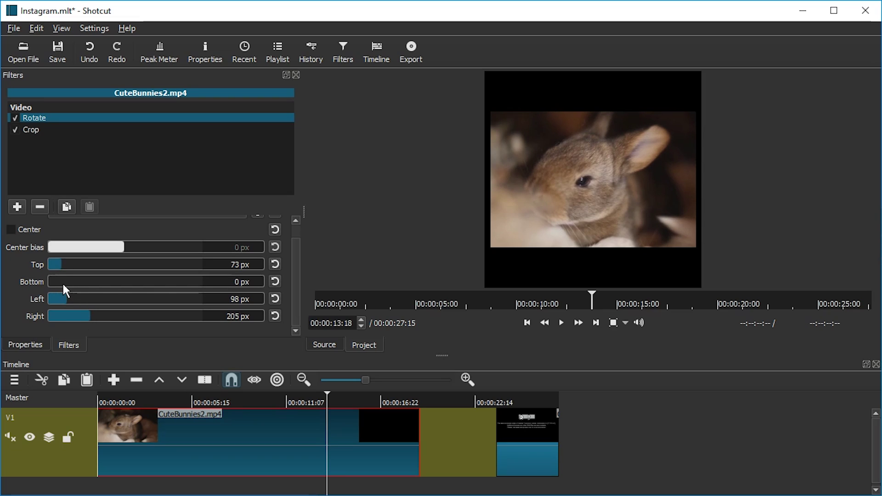
left_click(55, 265)
left_click(62, 282)
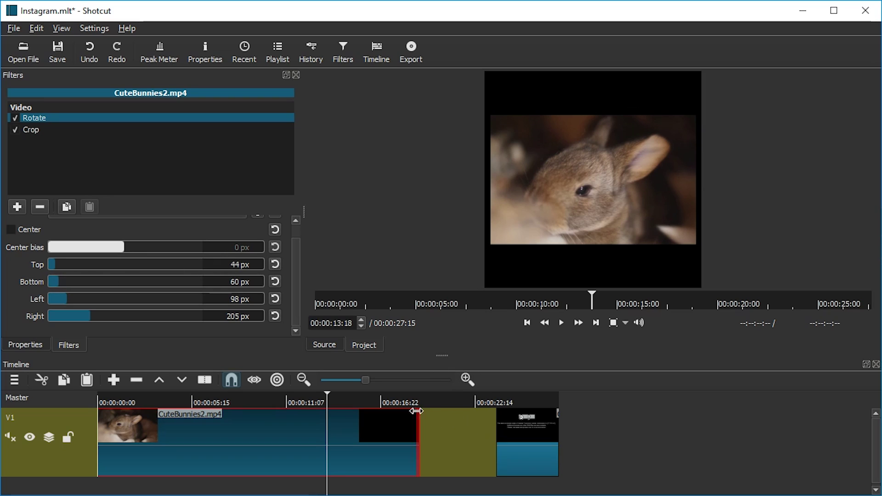
left_click_drag(356, 400, 192, 396)
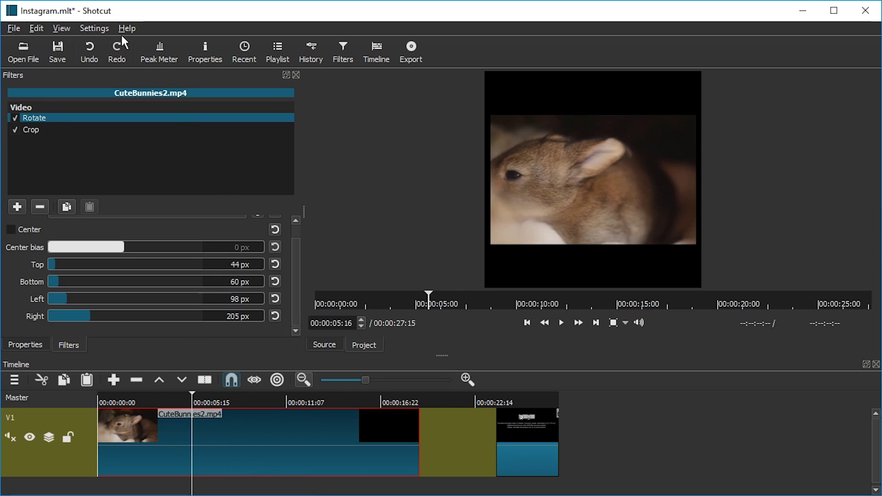
Generate a solid white #FFFFFFFF colour clip through Open Other > Color
left_click(11, 31)
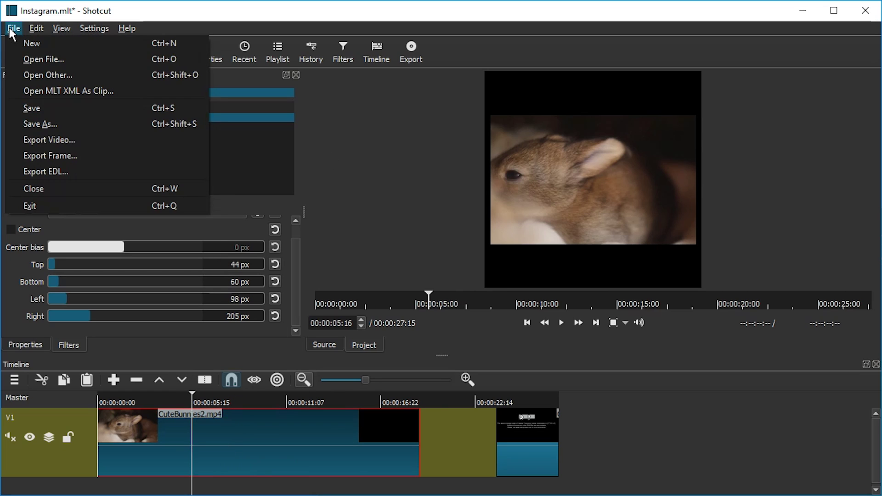
left_click(26, 70)
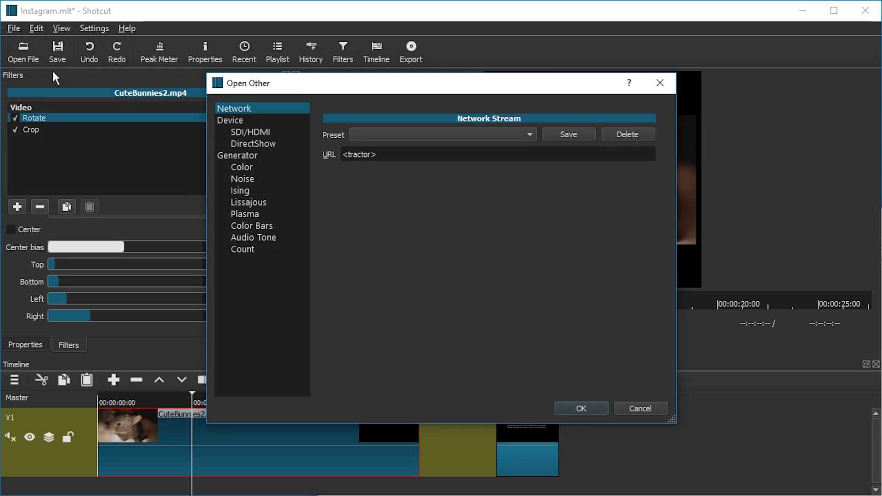
left_click(243, 167)
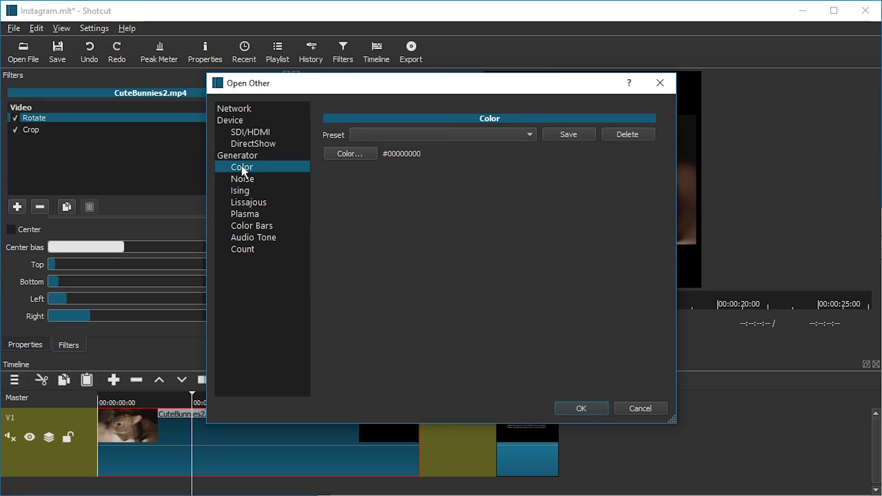
left_click(350, 155)
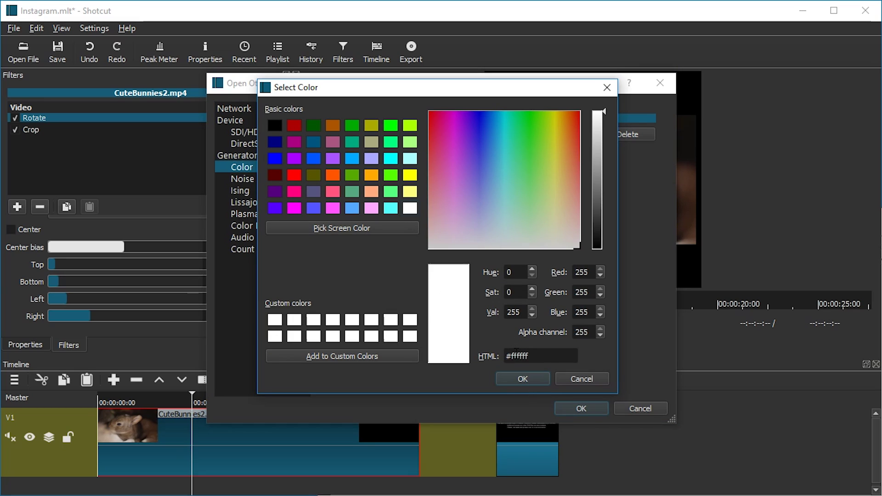
left_click(520, 378)
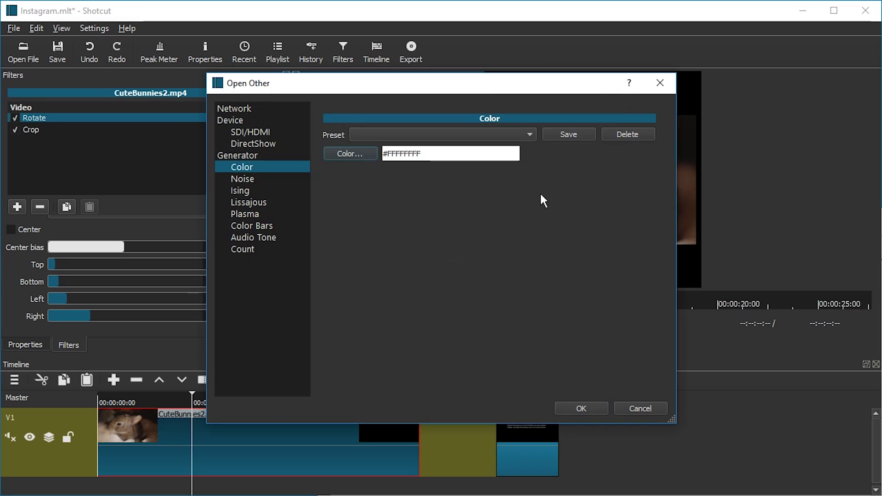
left_click(572, 410)
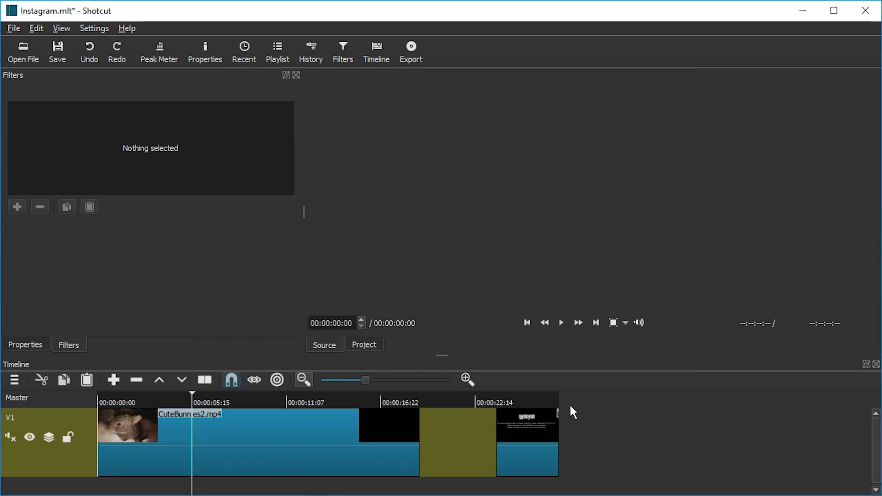
Place the white colour clip on V1, add a V2 video track above it, and enlarge the timeline
left_click_drag(580, 163, 593, 428)
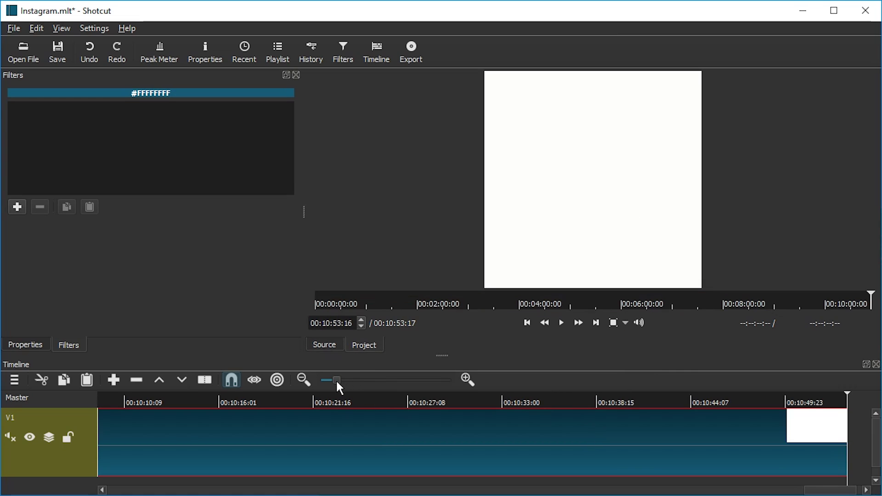
left_click_drag(336, 381, 332, 380)
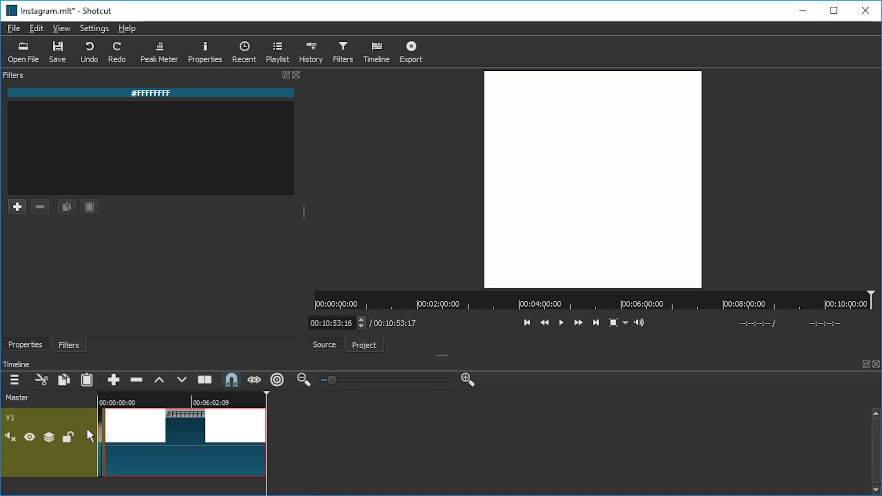
left_click(18, 386)
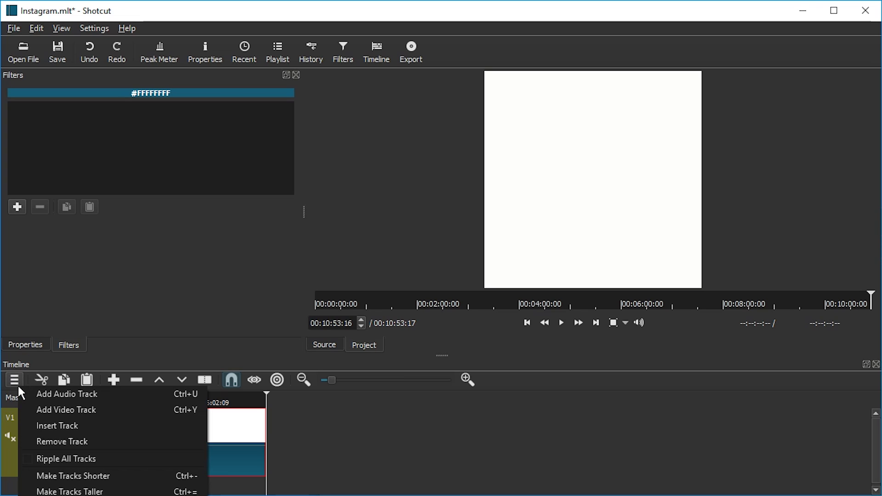
left_click(92, 411)
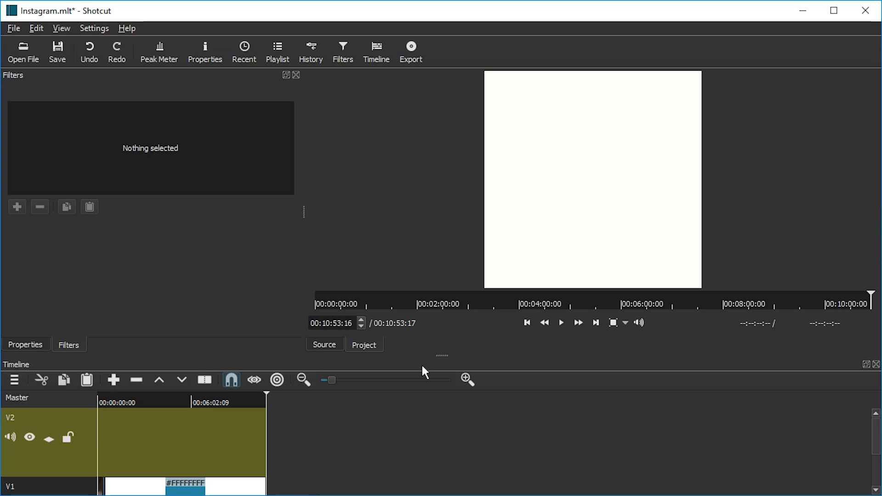
left_click_drag(448, 356, 466, 211)
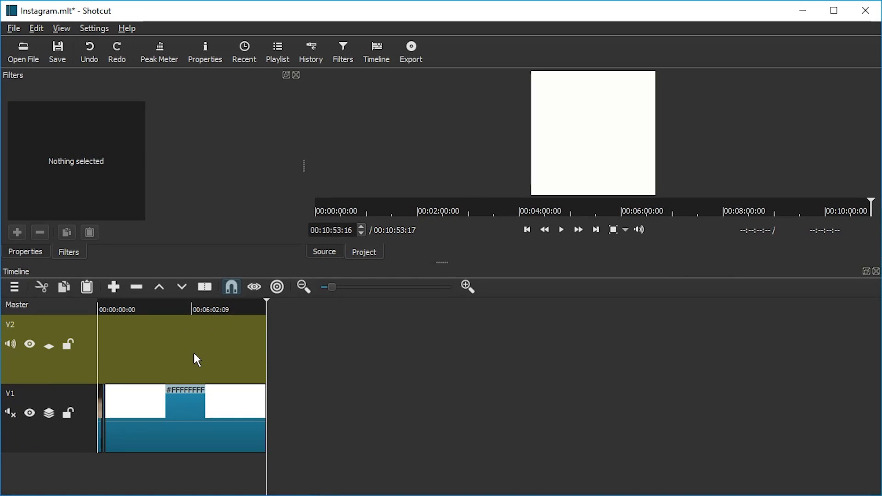
left_click_drag(194, 311, 118, 311)
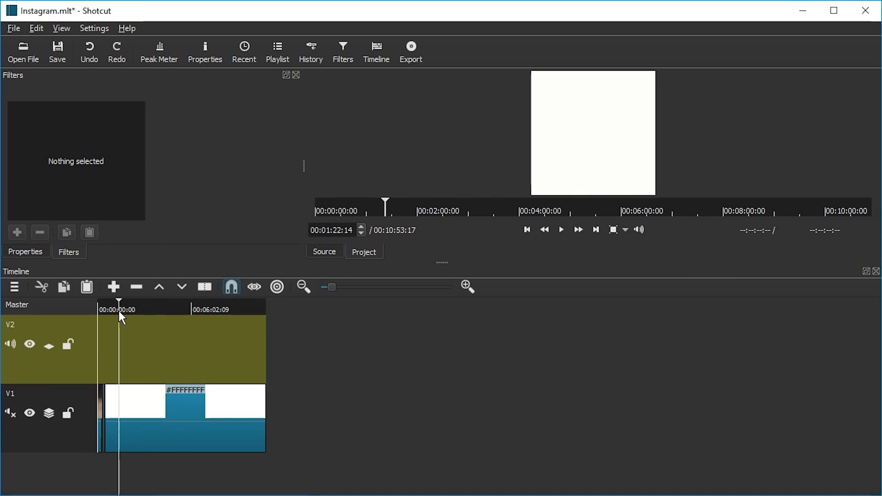
Split the white V1 clip at the playhead and delete the part after it
left_click(156, 416)
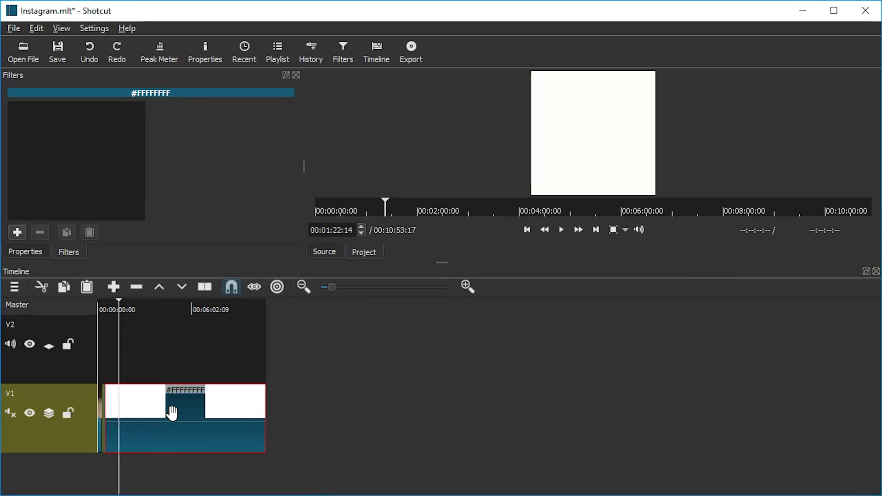
key("s")
right_click(188, 409)
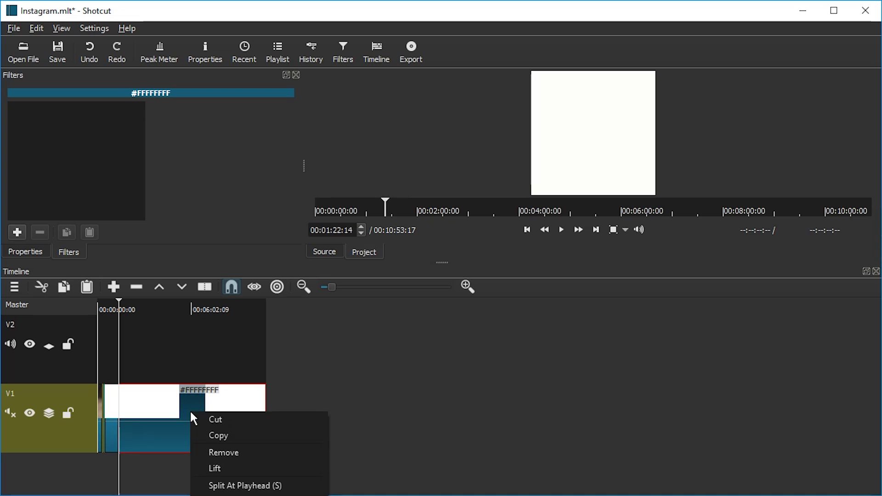
left_click(233, 451)
left_click_drag(379, 289, 369, 289)
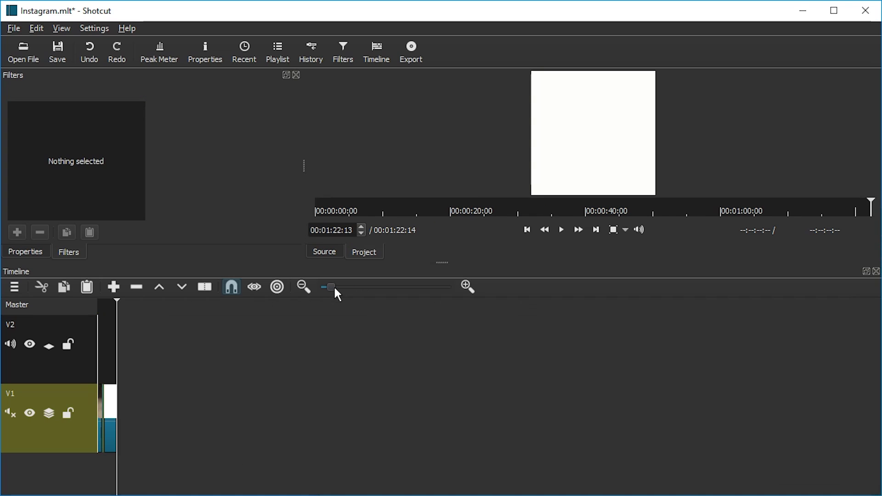
left_click_drag(335, 289, 356, 286)
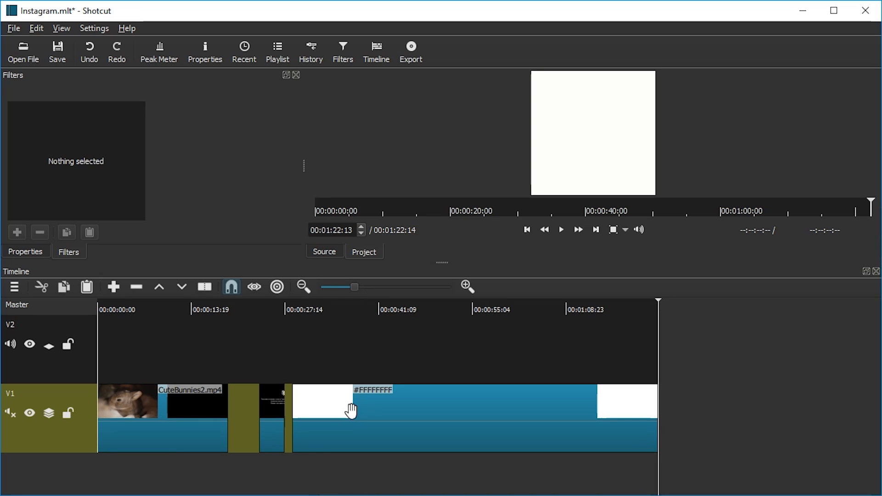
Move CuteBunnies2.mp4 up onto V2 and delete the small leftover clip on V1
left_click_drag(181, 403, 175, 371)
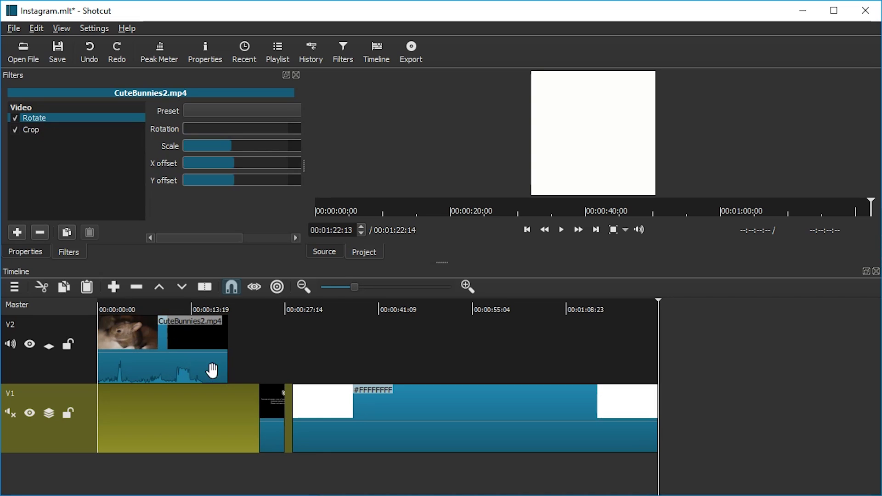
left_click(268, 397)
right_click(268, 397)
left_click(305, 440)
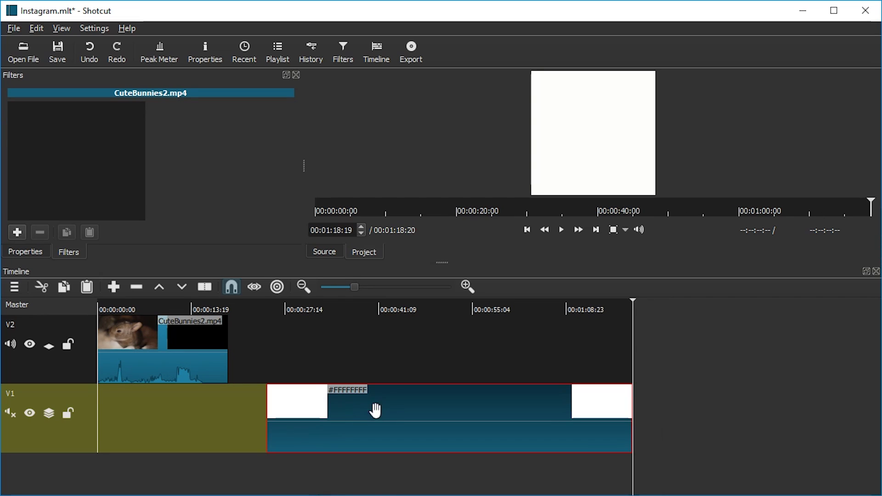
Move the white clip to the start of V1 and shorten it to about 00:00:21:15
left_click_drag(374, 409, 187, 407)
left_click(454, 404)
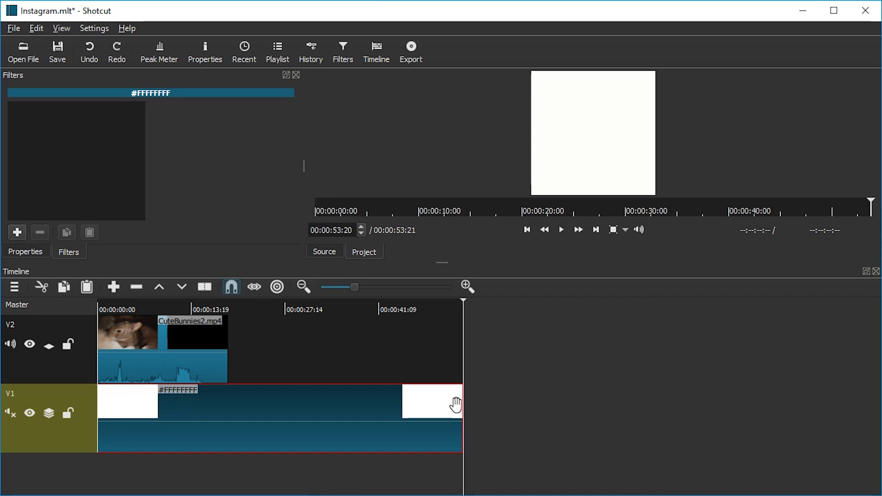
left_click_drag(461, 404, 229, 414)
Trim the white #FFFFFFFF clip to end with the bunny clip at 00:00:19:07
left_click(154, 304)
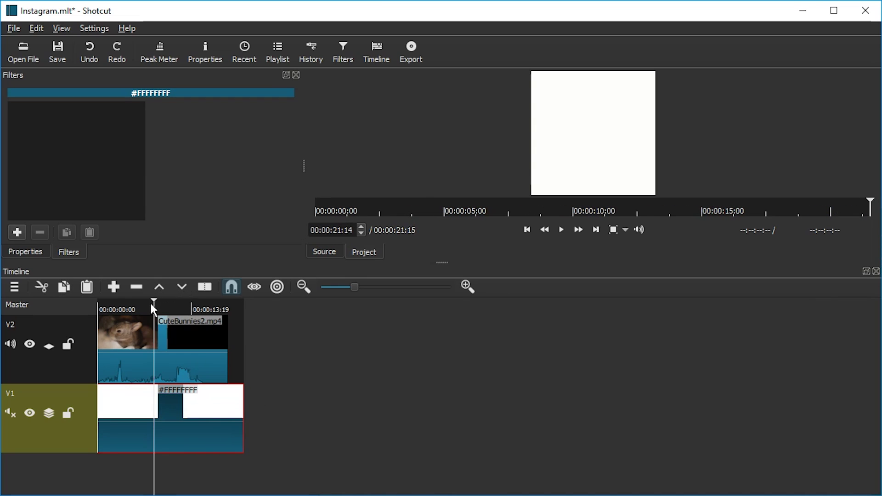
left_click_drag(244, 415, 223, 415)
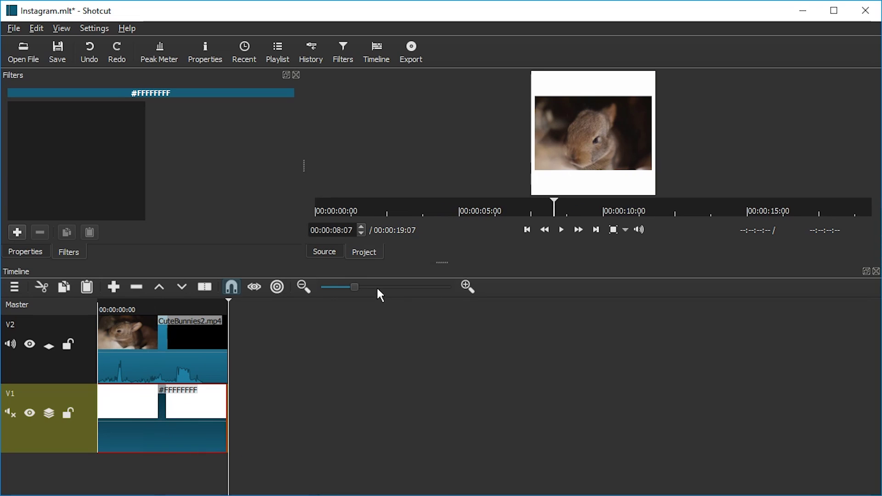
left_click_drag(360, 291, 433, 289)
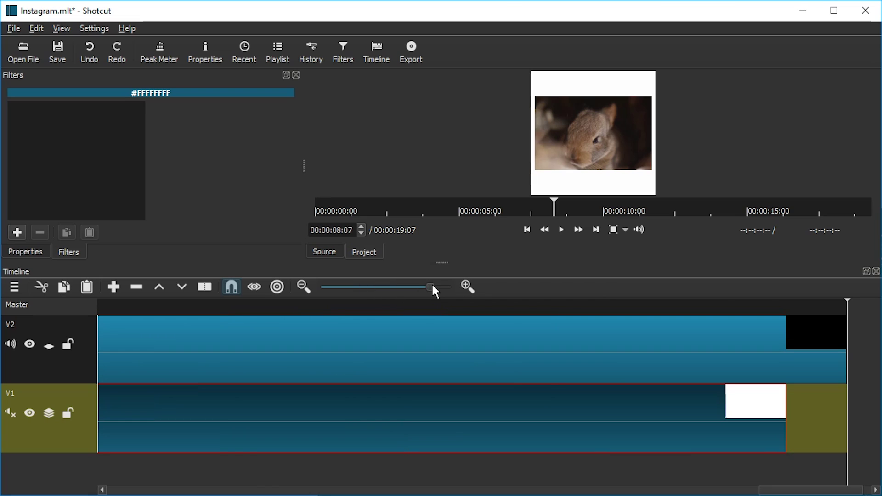
left_click_drag(752, 409, 859, 418)
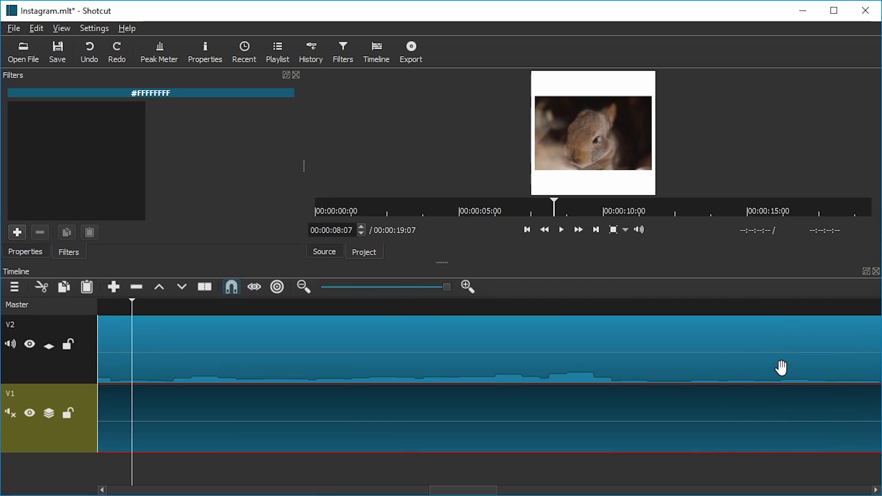
left_click_drag(419, 289, 366, 290)
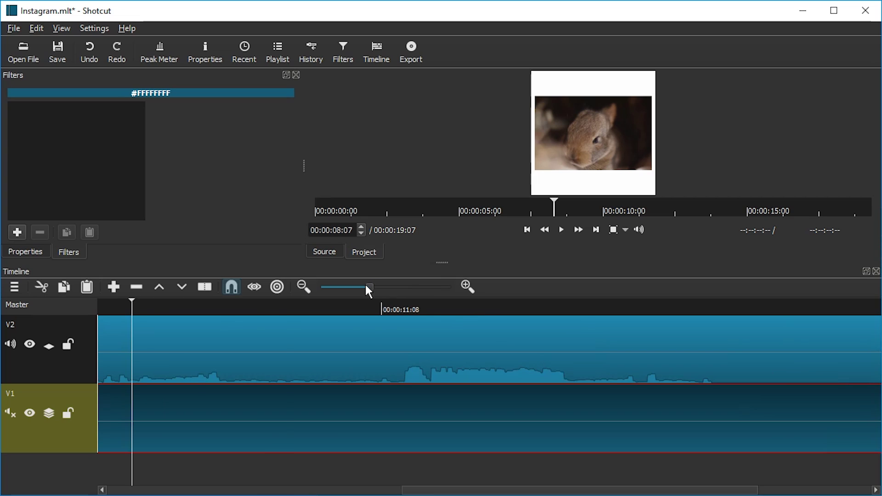
left_click_drag(262, 309, 73, 311)
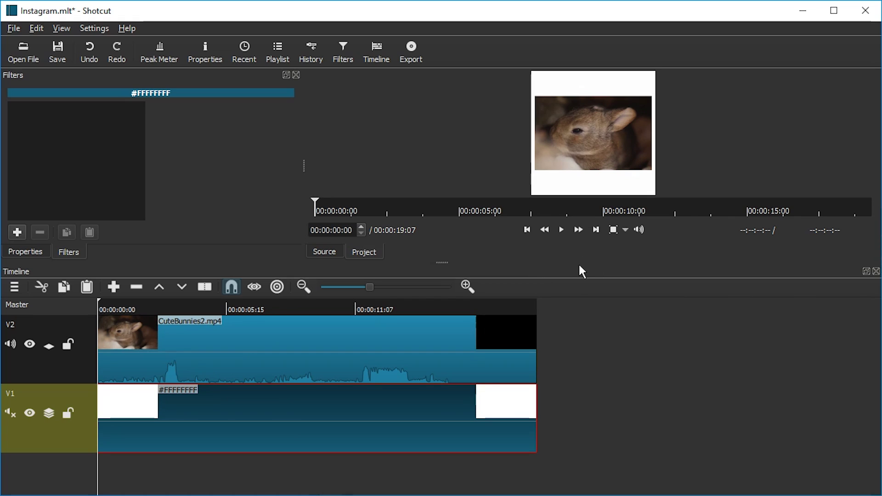
left_click_drag(578, 263, 567, 355)
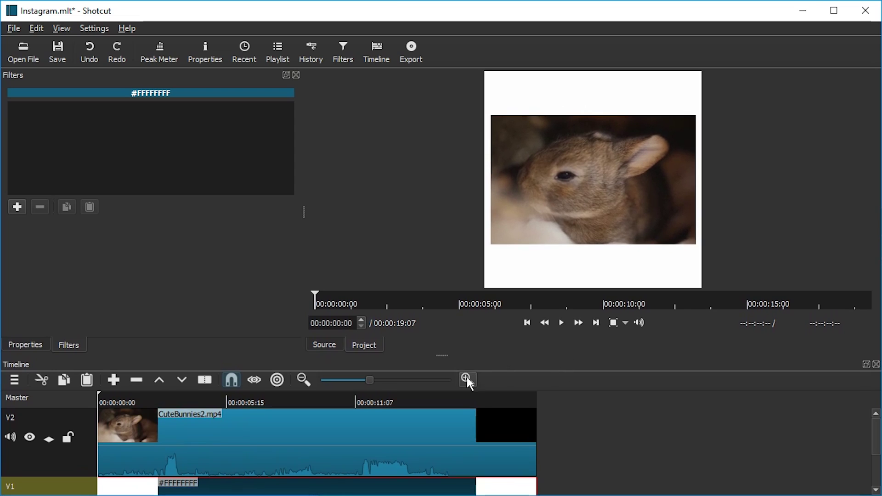
Add a Text filter to the CuteBunnies2.mp4 clip on V2
left_click(370, 464)
left_click(17, 206)
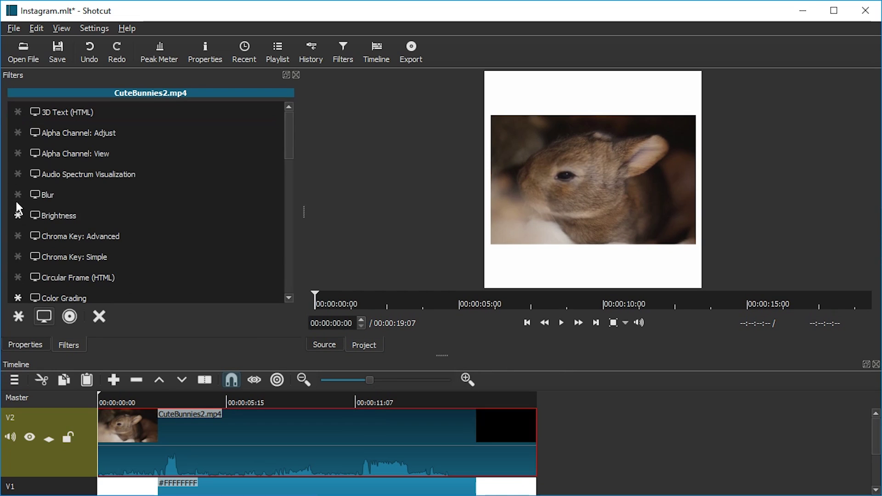
scroll(115, 220, "down", 3)
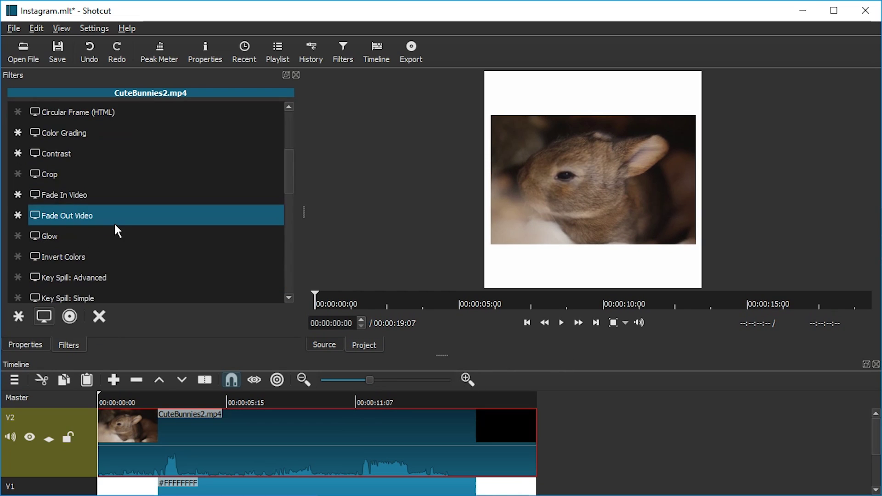
scroll(116, 231, "down", 8)
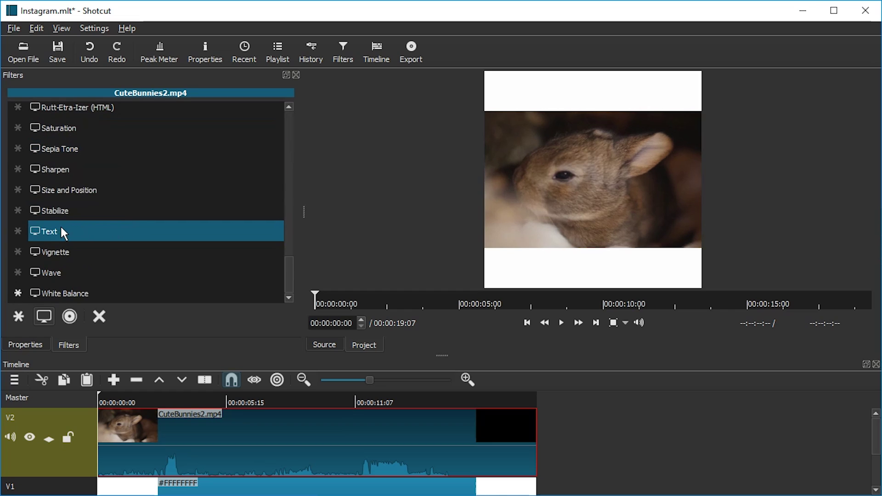
left_click(64, 233)
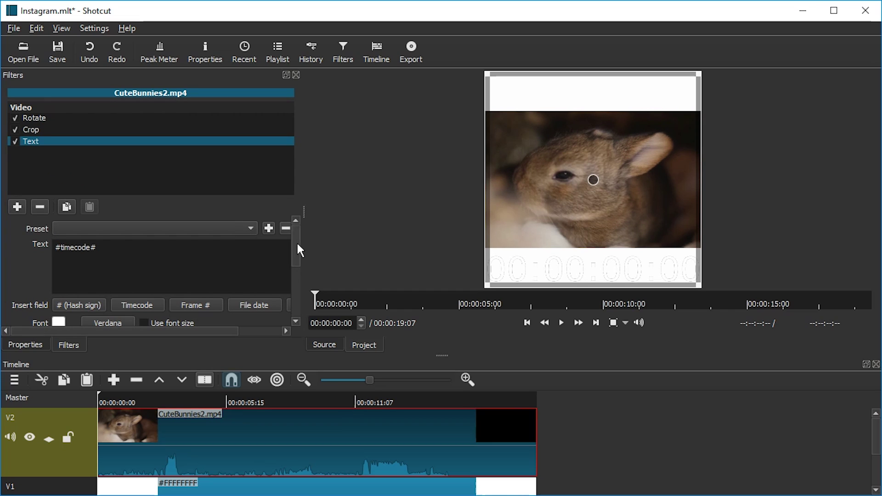
Set the Text filter's font colour to black
left_click_drag(297, 241, 296, 272)
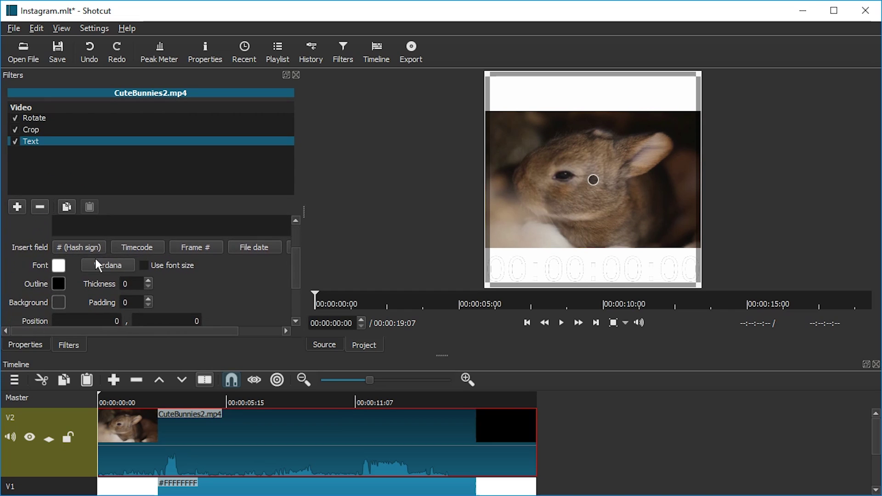
left_click(56, 266)
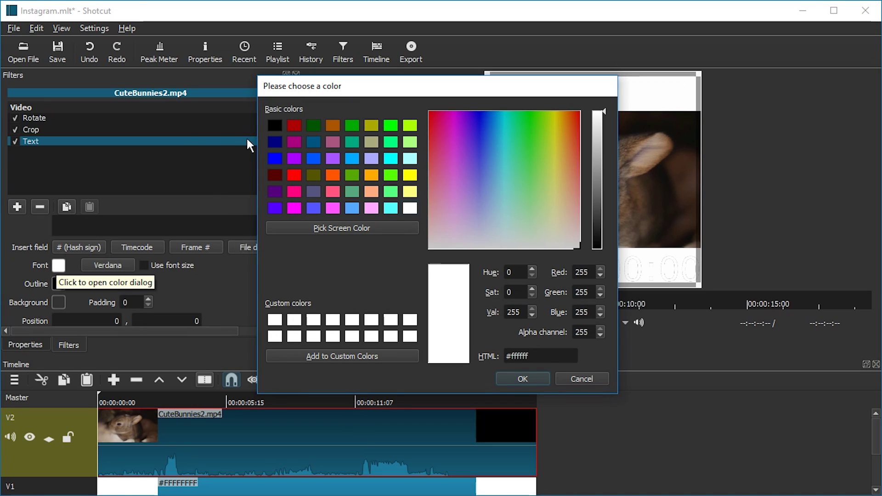
left_click(274, 125)
left_click(522, 379)
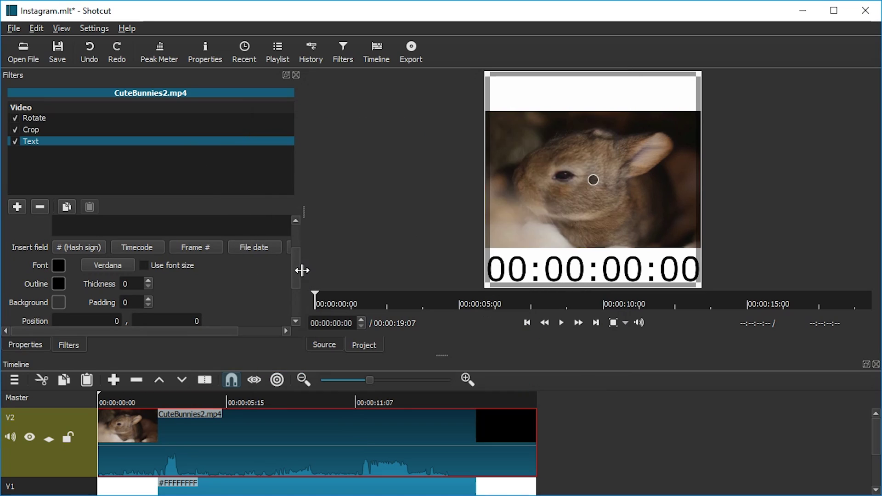
left_click(186, 401)
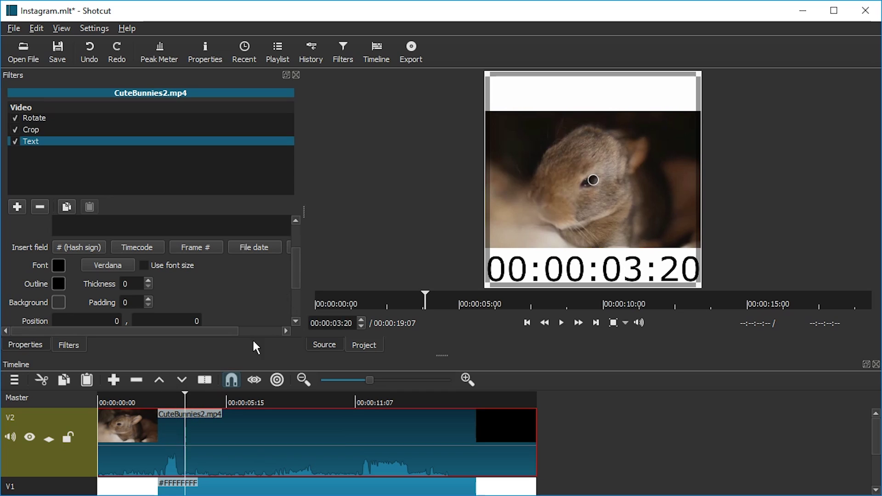
left_click_drag(295, 265, 301, 239)
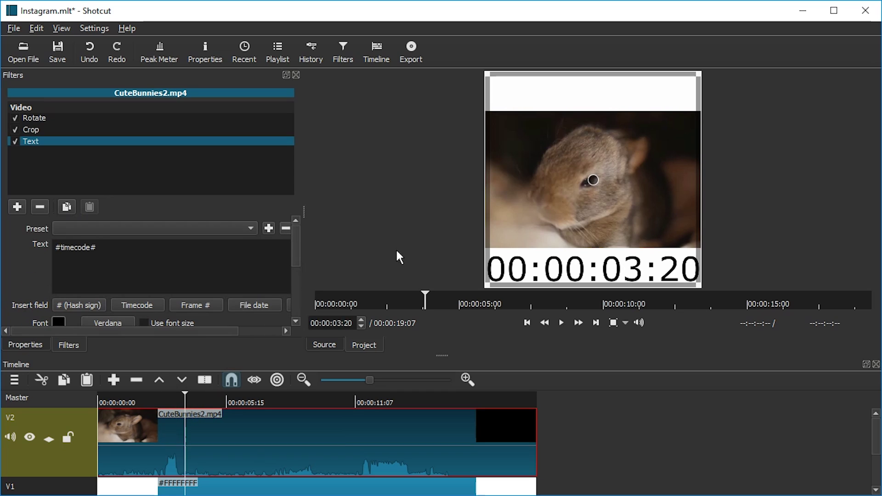
Replace #timecode# with 'AWW SOO CUUTE! <3' and set Vertical fit to Top
left_click(140, 255)
key("ctrl+a")
type("AWW SOO CUUTE! <3")
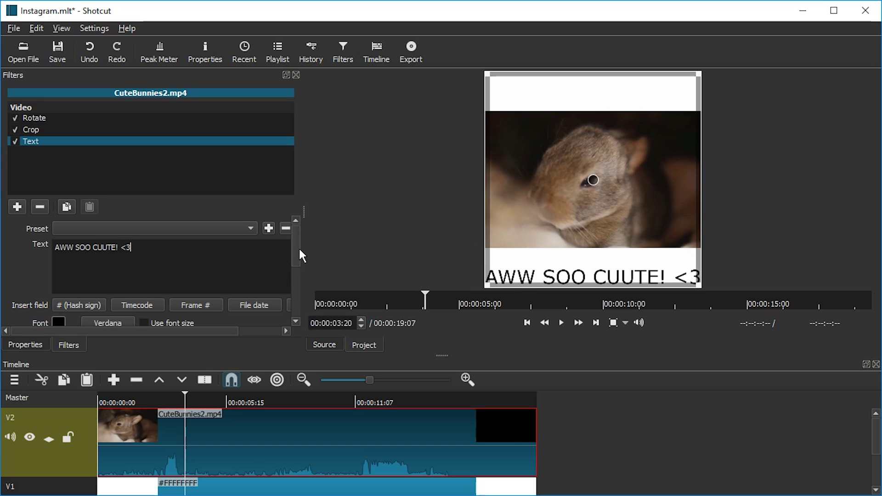
left_click_drag(299, 247, 295, 316)
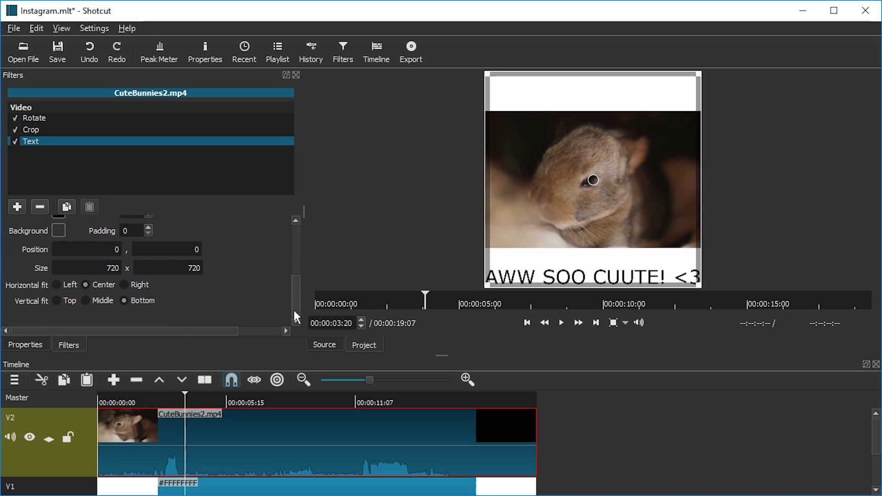
left_click(60, 302)
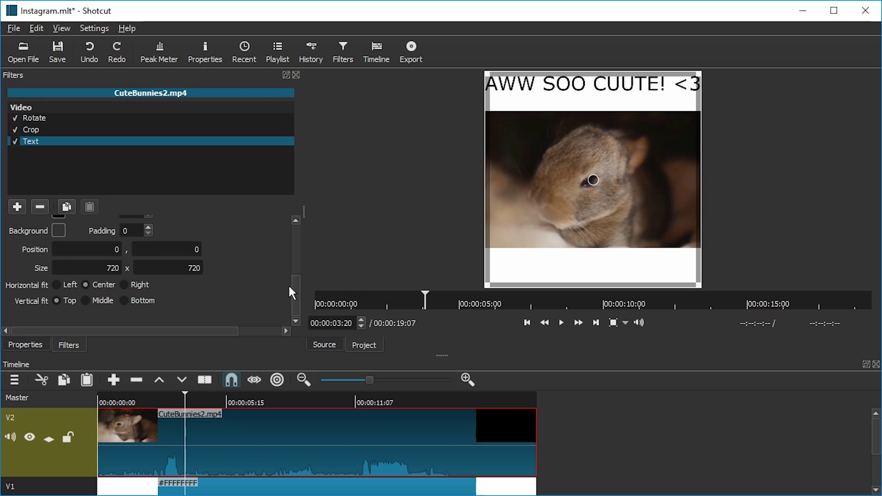
left_click_drag(290, 287, 295, 269)
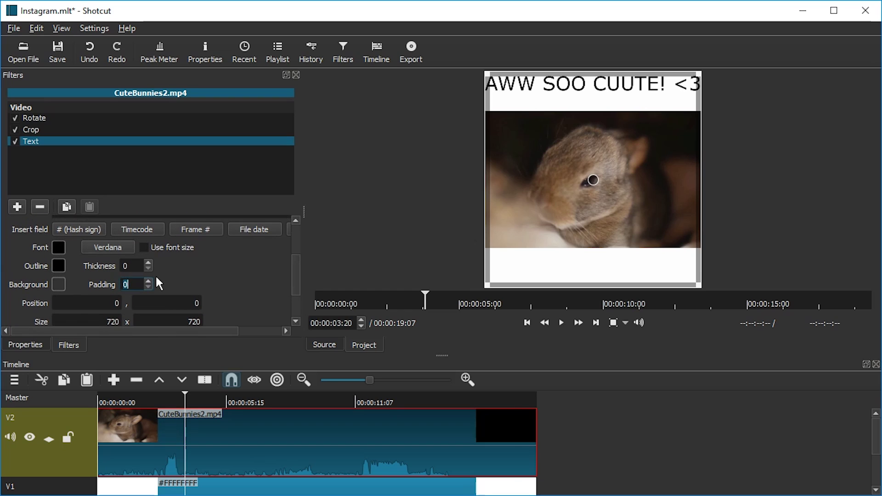
type("99")
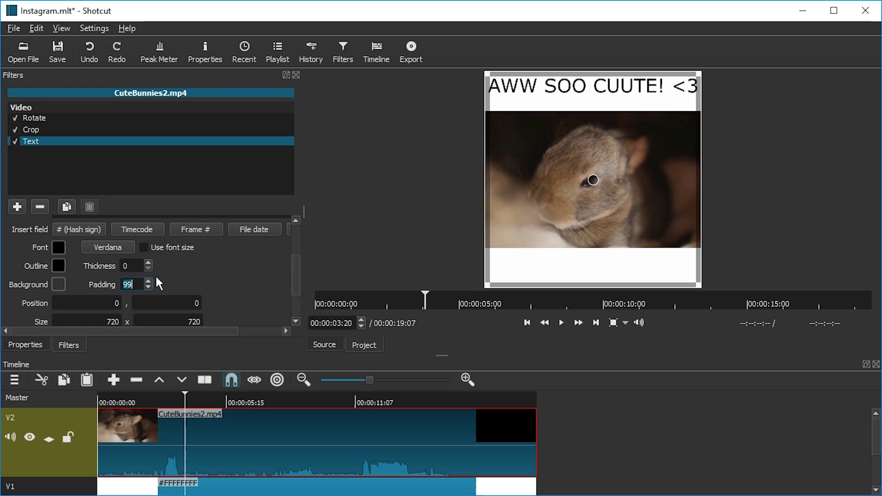
type("999")
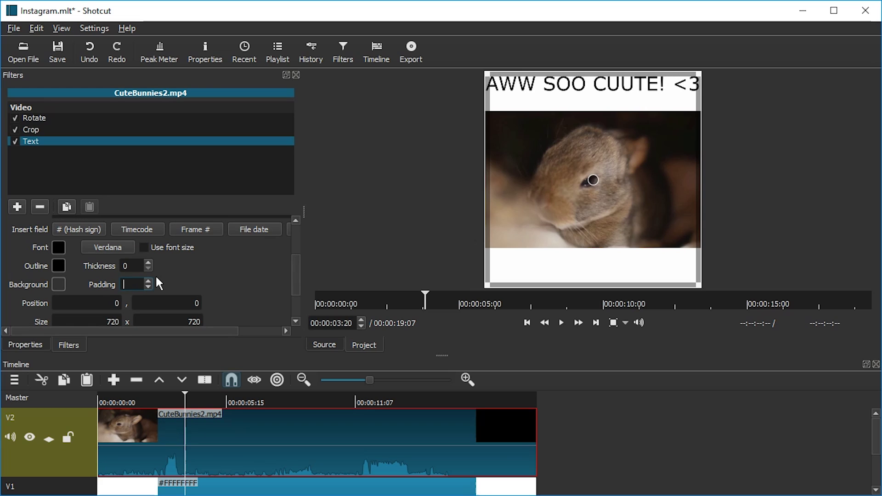
type("10")
scroll(148, 281, "up", 20)
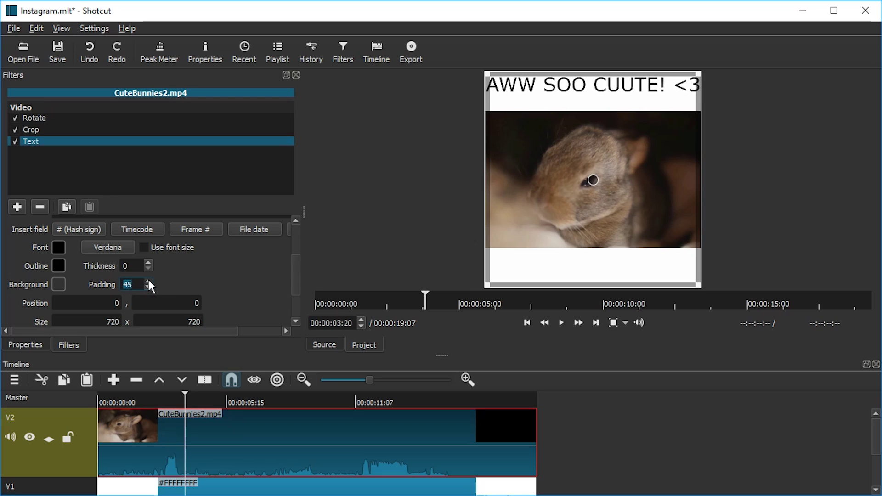
scroll(152, 287, "up", 20)
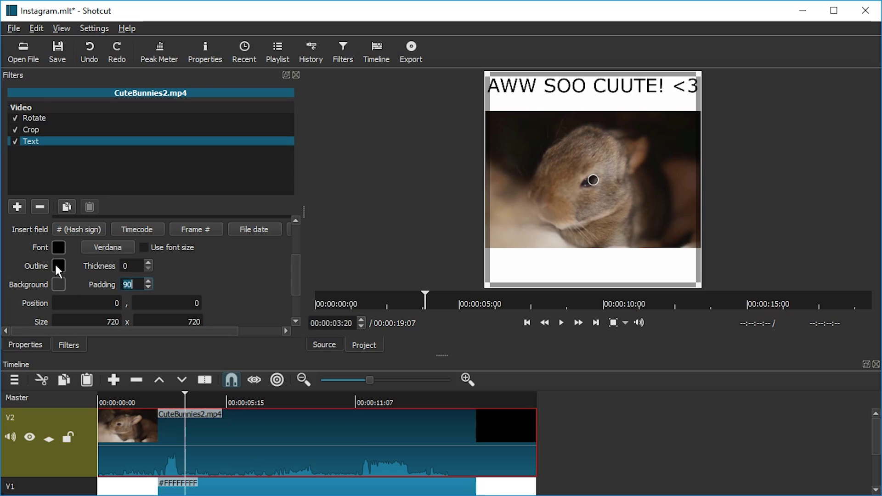
type("0")
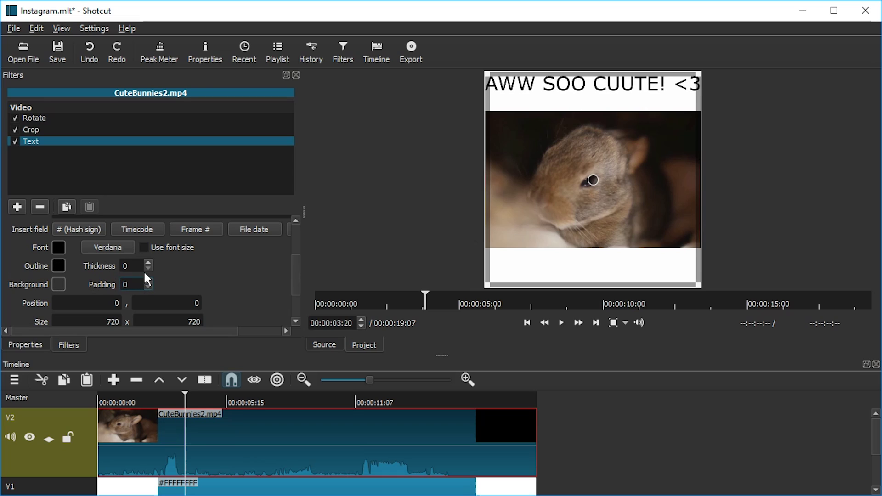
scroll(145, 270, "up", 2)
scroll(163, 277, "down", 1)
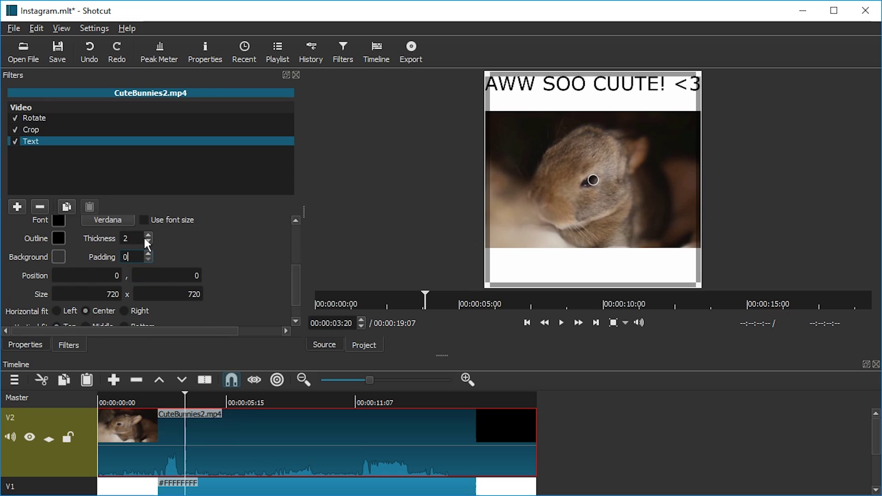
scroll(147, 244, "down", 2)
scroll(193, 266, "up", 2)
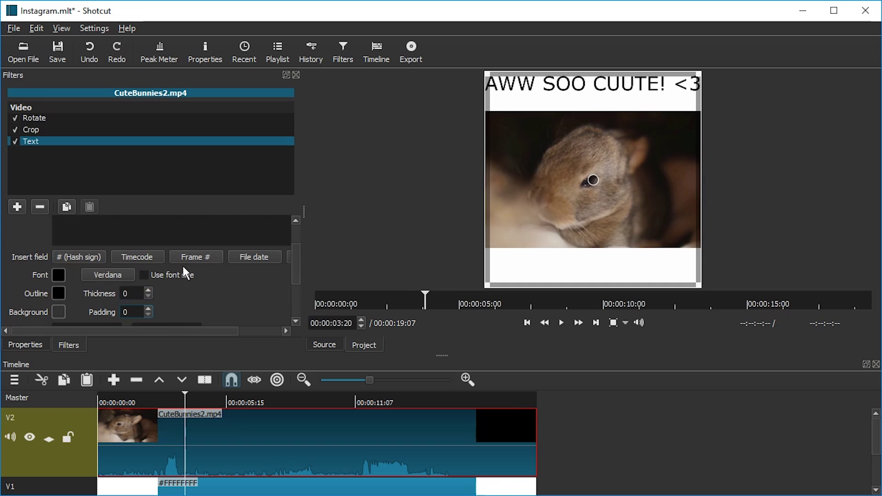
Make the caption font bold and enable Use font size
left_click(124, 275)
left_click(477, 175)
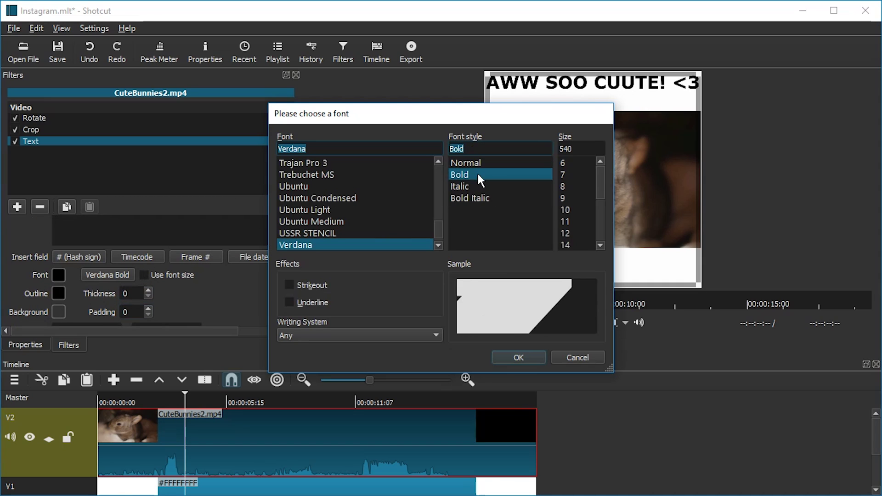
left_click(518, 357)
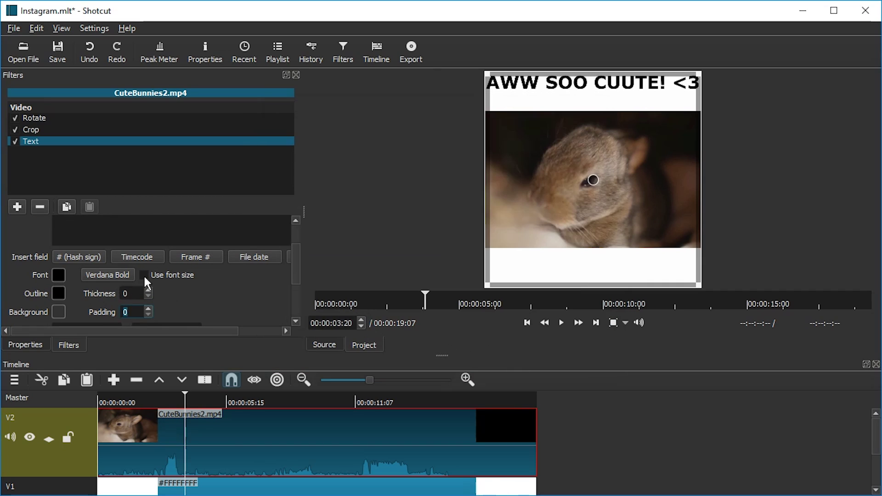
left_click(143, 273)
Set the caption font size to 72, then change it to 48
left_click(124, 275)
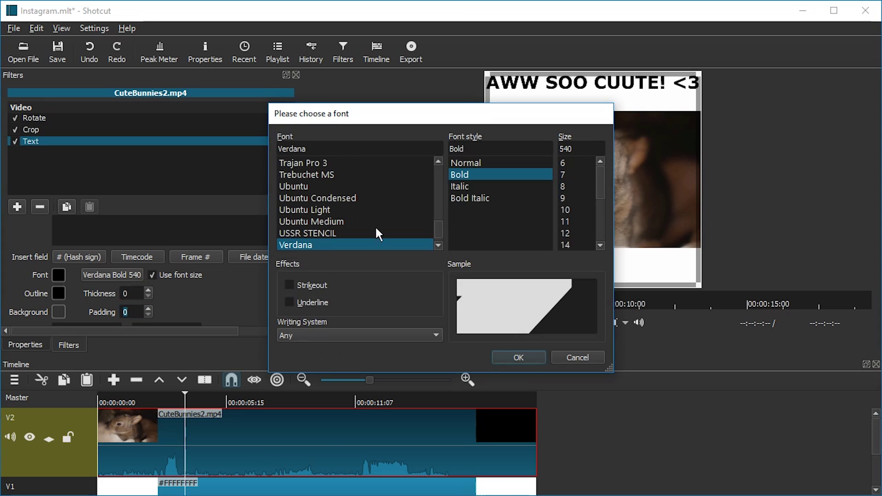
left_click_drag(600, 182, 596, 248)
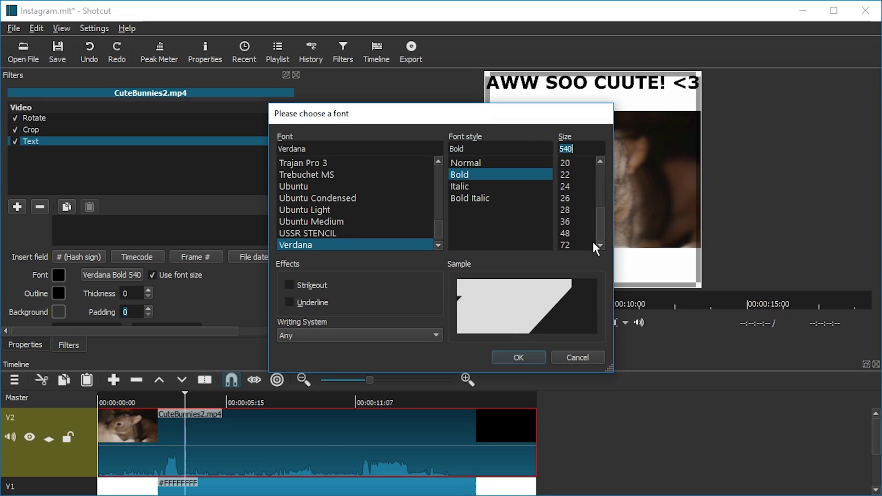
left_click(574, 242)
left_click(517, 356)
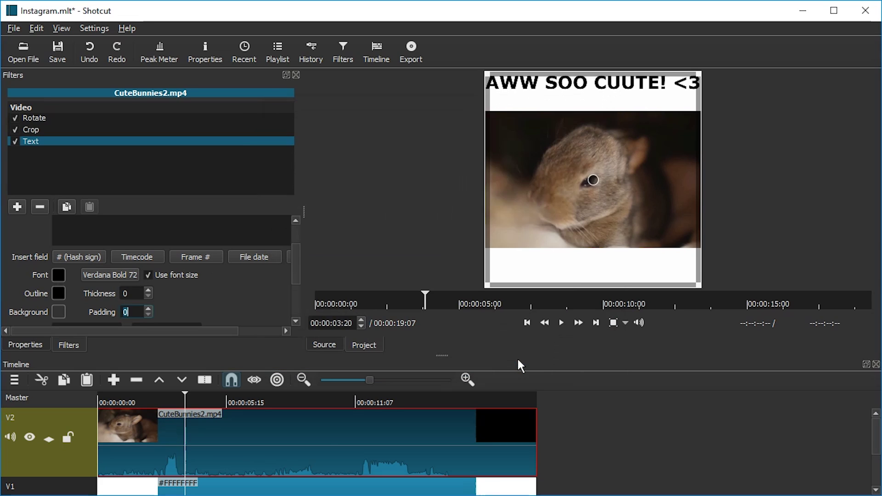
left_click(132, 278)
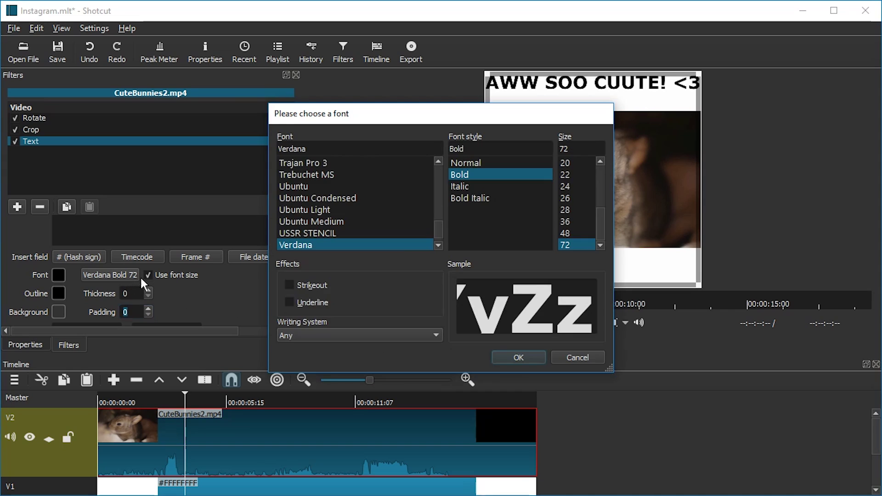
left_click(574, 233)
left_click(518, 357)
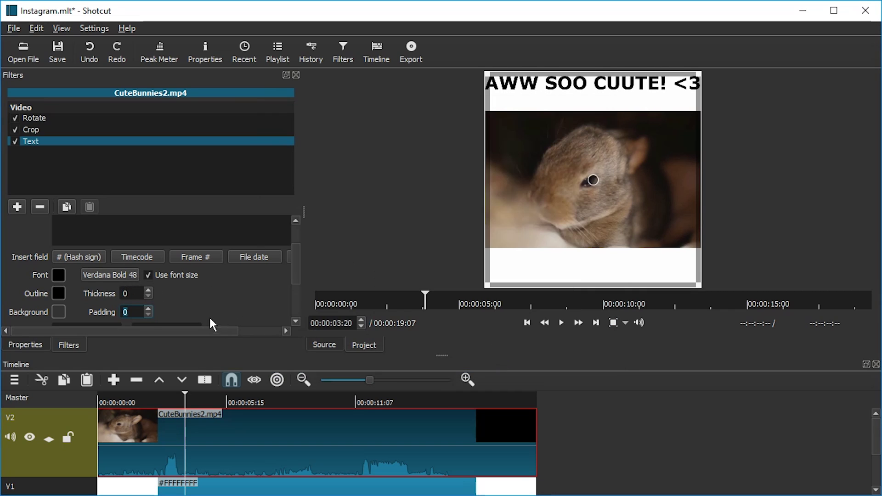
Compare caption sizes 22 to 36 and confirm the bold font at size 48
left_click(131, 277)
left_click(569, 187)
left_click(578, 176)
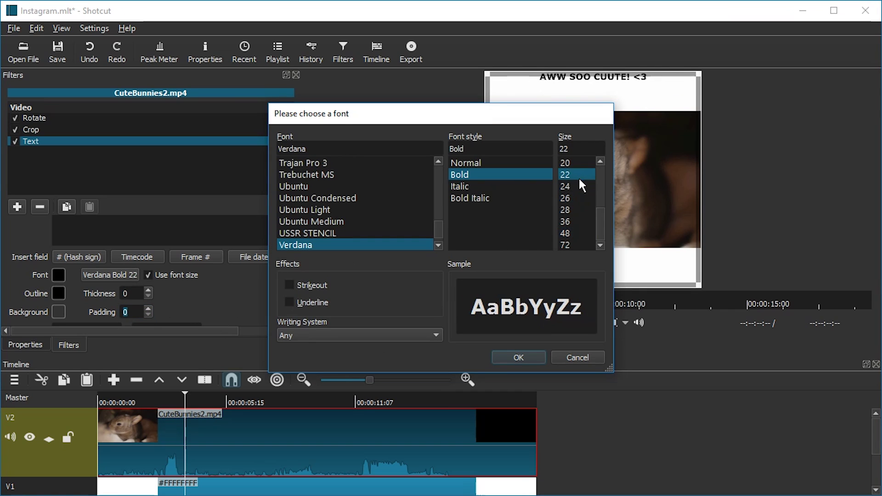
left_click(577, 208)
left_click(572, 222)
left_click(575, 232)
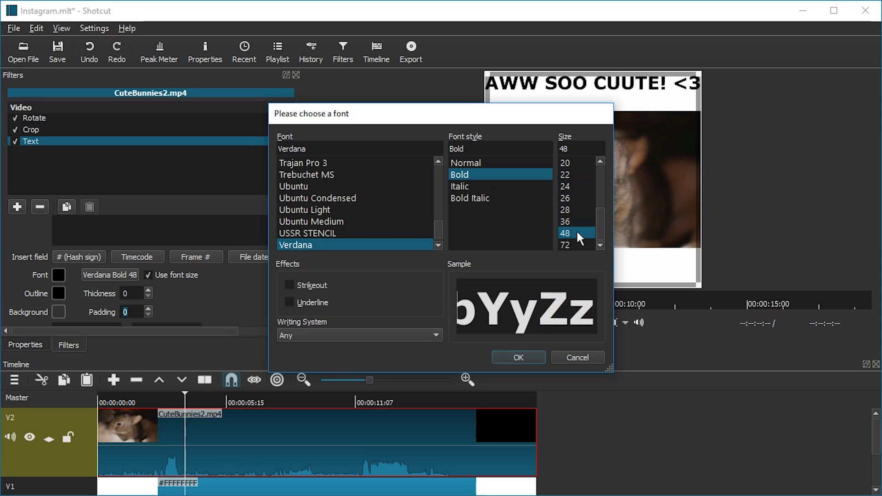
left_click(574, 222)
left_click(573, 233)
left_click(519, 357)
Delete 'AWW ' so the caption reads 'SOO CUUTE! <3' and set Horizontal fit to Right
scroll(183, 297, "down", 2)
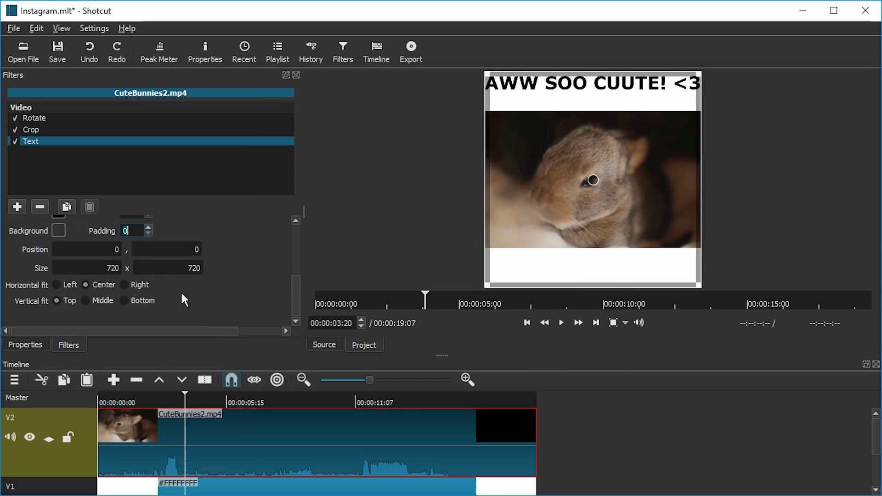
scroll(183, 298, "up", 3)
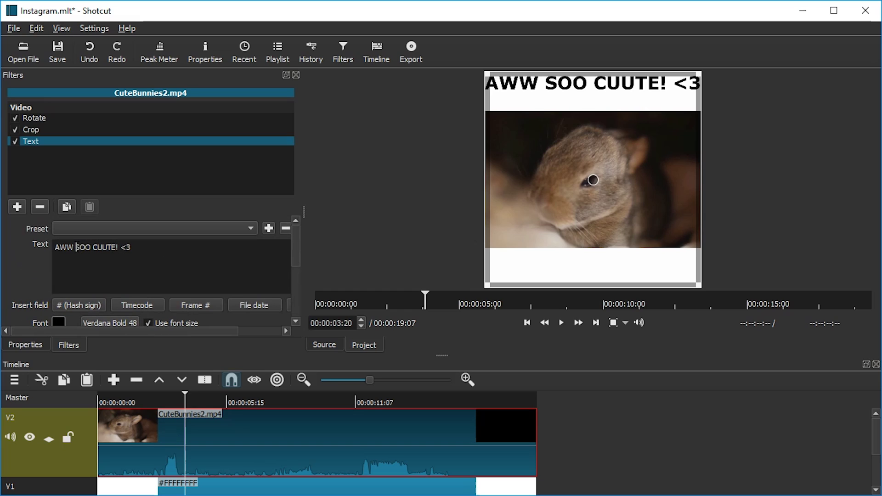
key("shift+Home")
key("BackSpace")
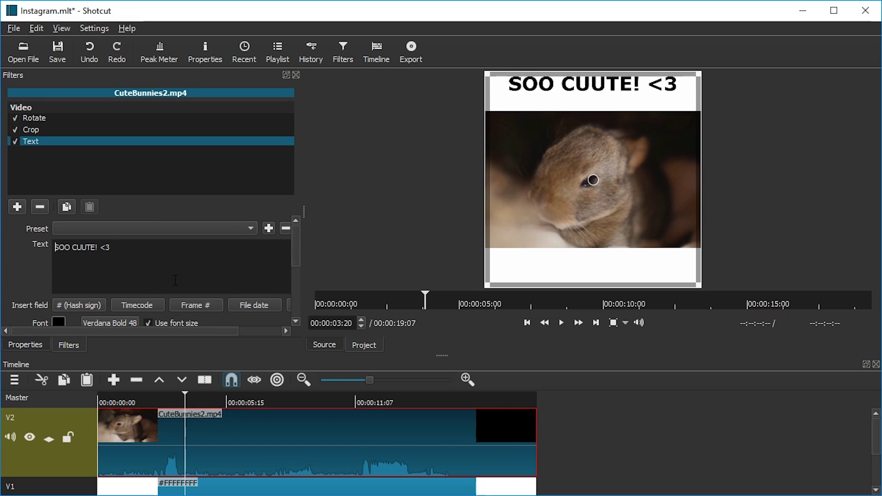
scroll(216, 310, "down", 5)
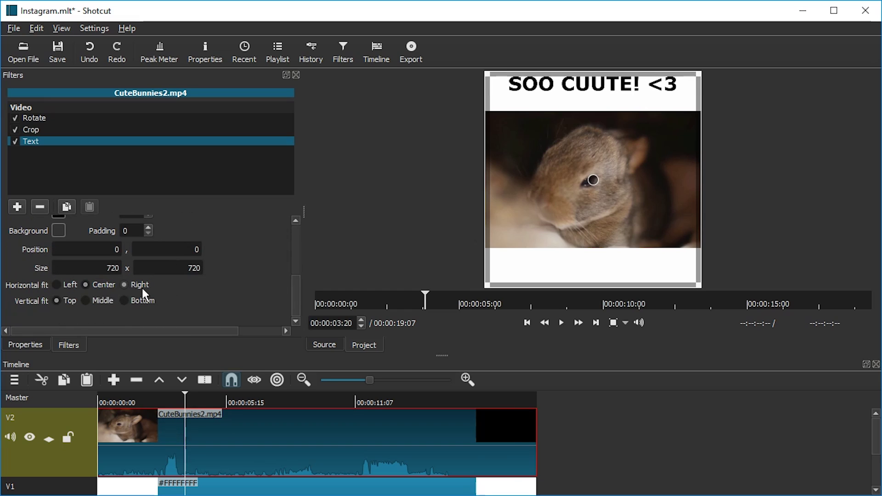
left_click(142, 289)
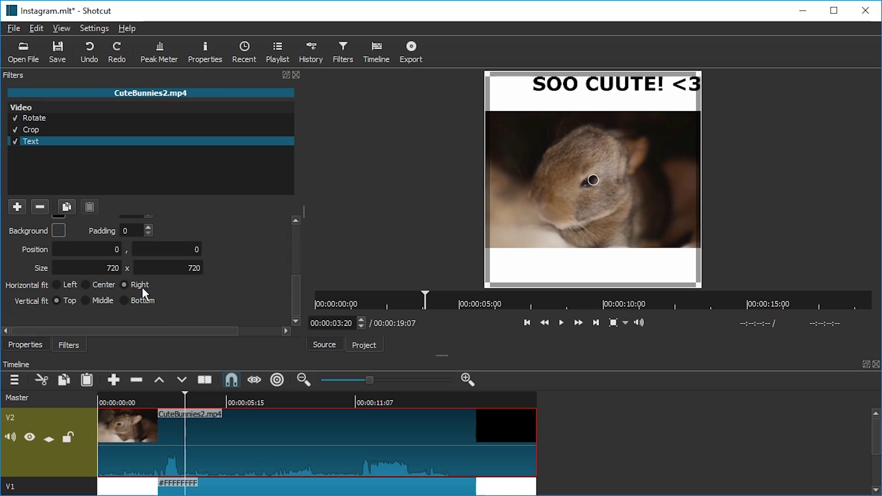
Set the caption's position to -20, 20
left_click(96, 245)
key("BackSpace")
type("-10")
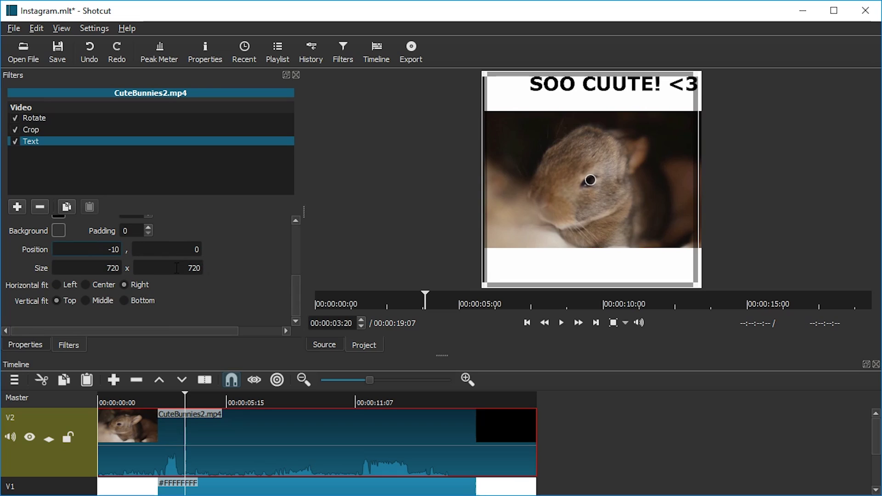
key("Tab")
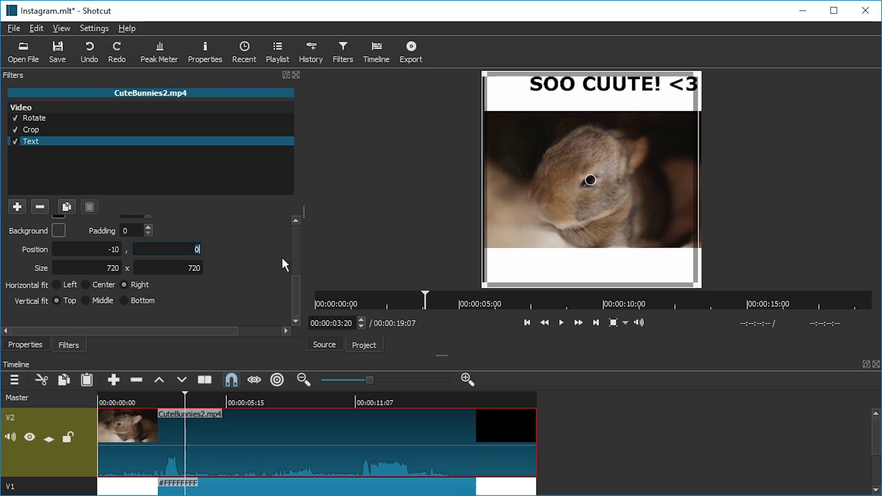
type("20")
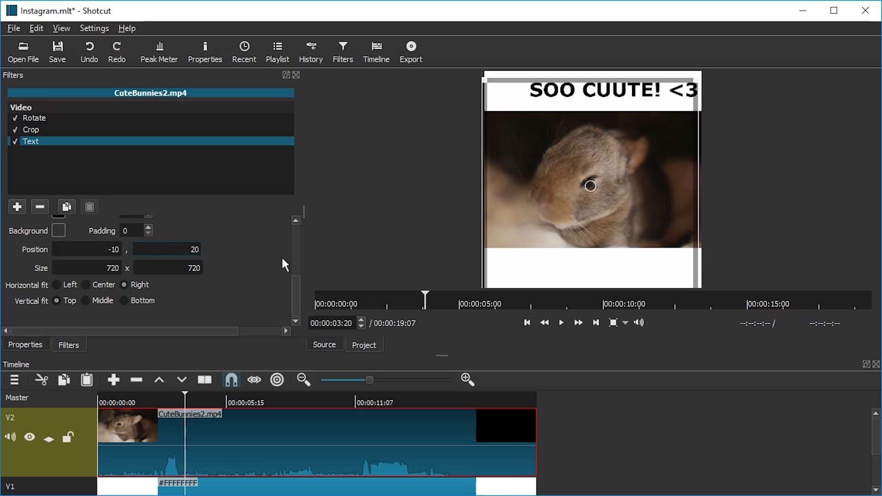
key("shift+Tab")
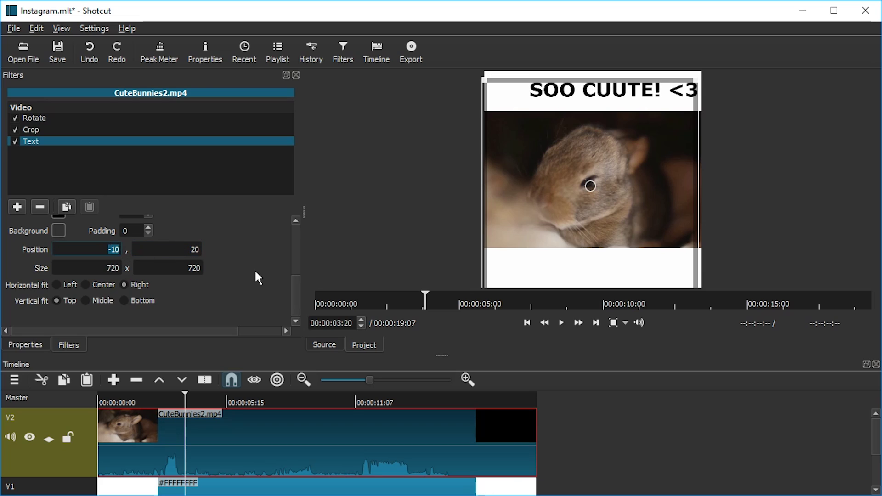
type("-20")
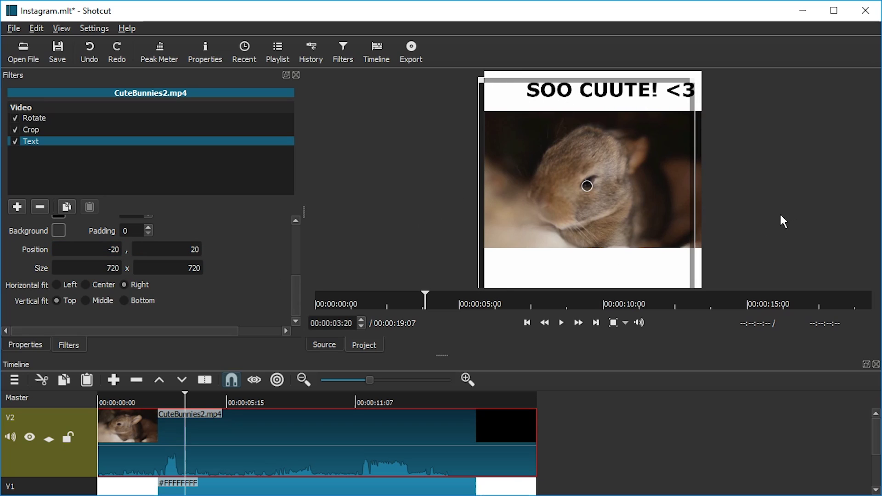
Add a second Text filter to the CuteBunnies2.mp4 clip
left_click(409, 481)
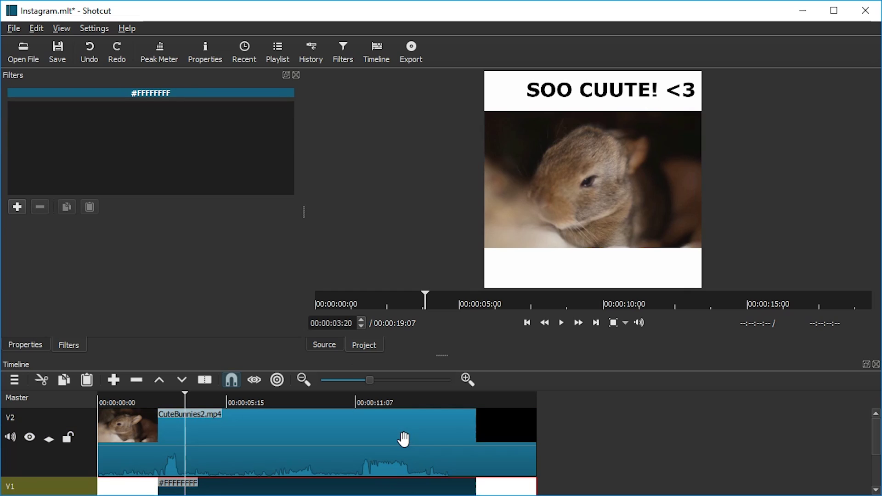
left_click(403, 440)
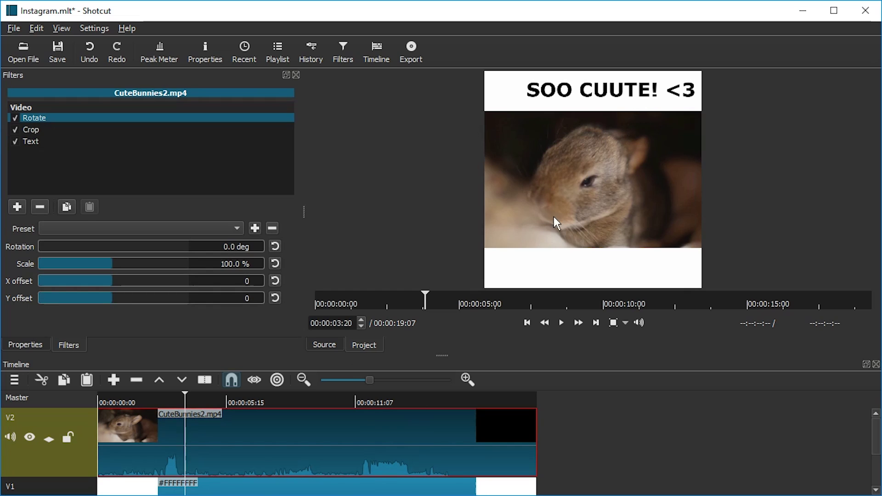
left_click(26, 206)
scroll(211, 214, "down", 12)
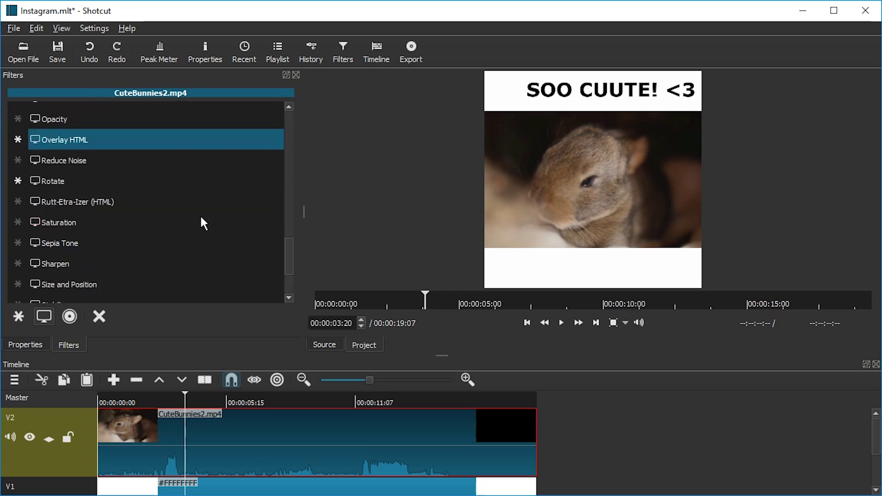
scroll(204, 224, "down", 3)
left_click(67, 232)
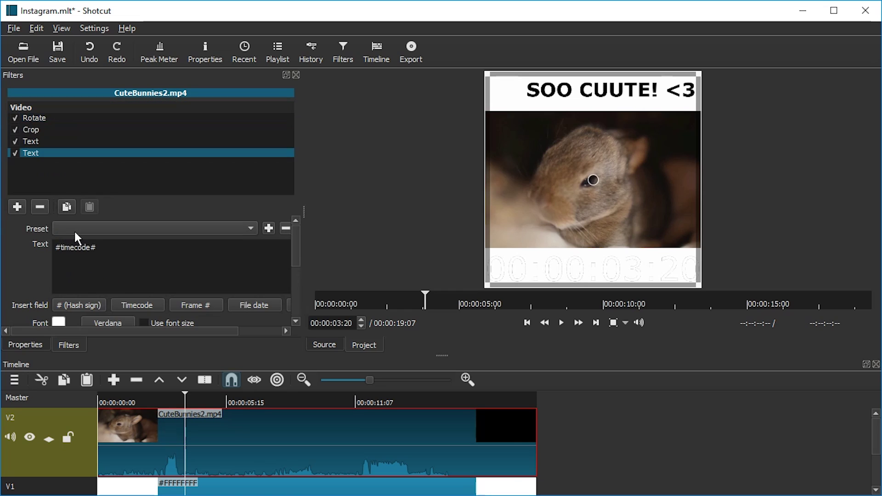
Replace the placeholder #timecode# text with pasted heart symbols
triple_click(128, 252)
key("ctrl+v")
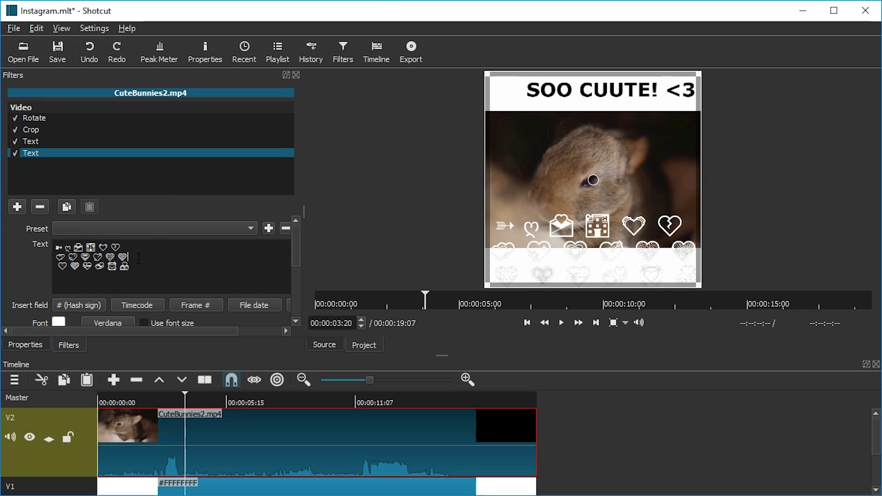
scroll(62, 278, "down", 3)
Set the hearts text colour to black and enable Use font size
left_click(60, 257)
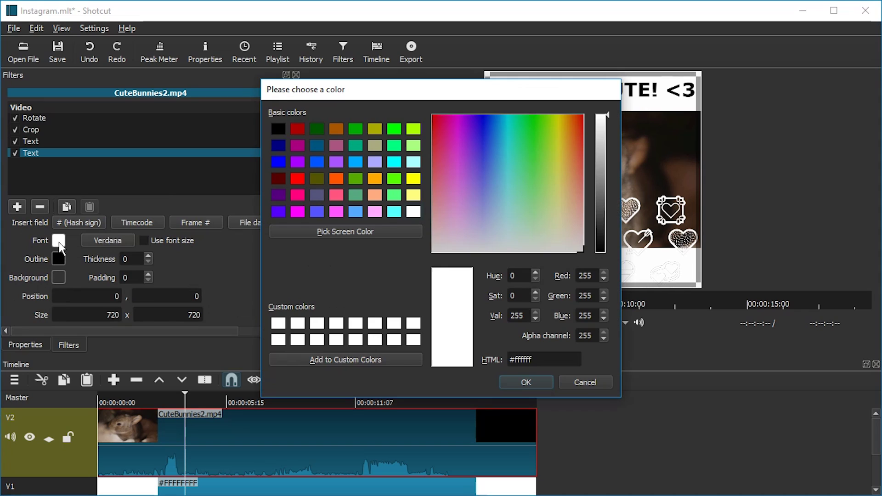
left_click(278, 129)
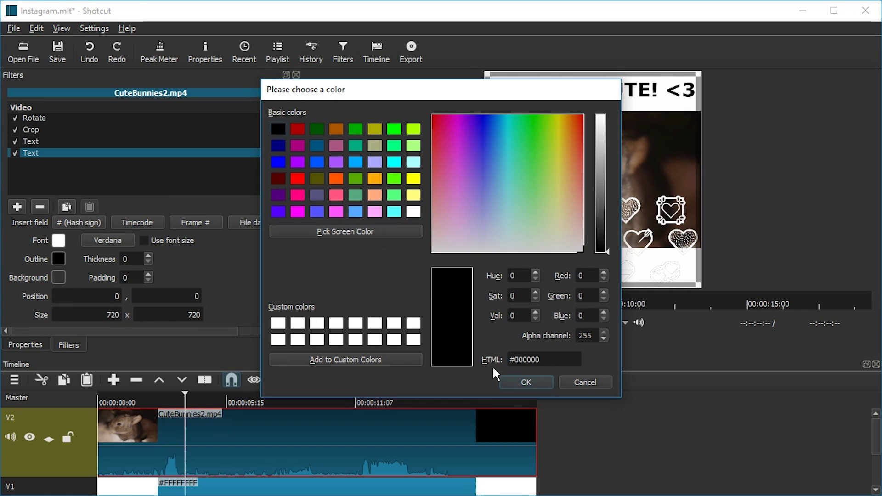
left_click(510, 381)
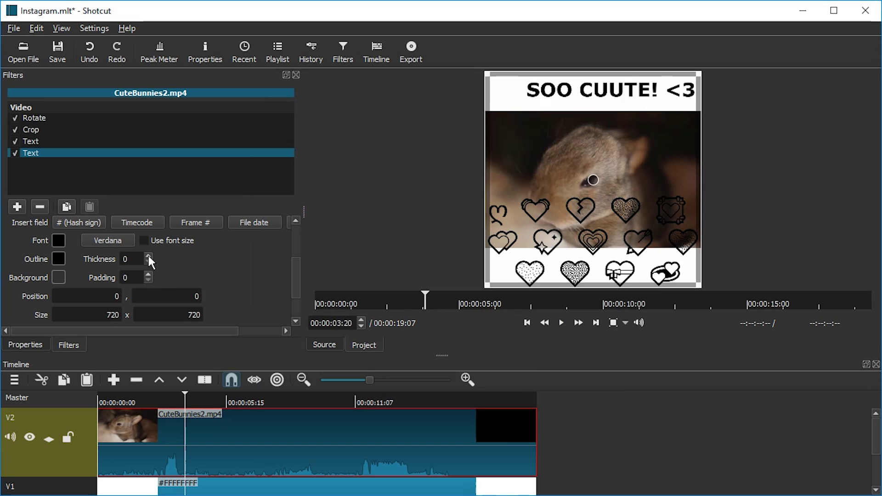
left_click(148, 241)
Try hearts font sizes from 14 up to 48, ending back at 36
left_click(114, 241)
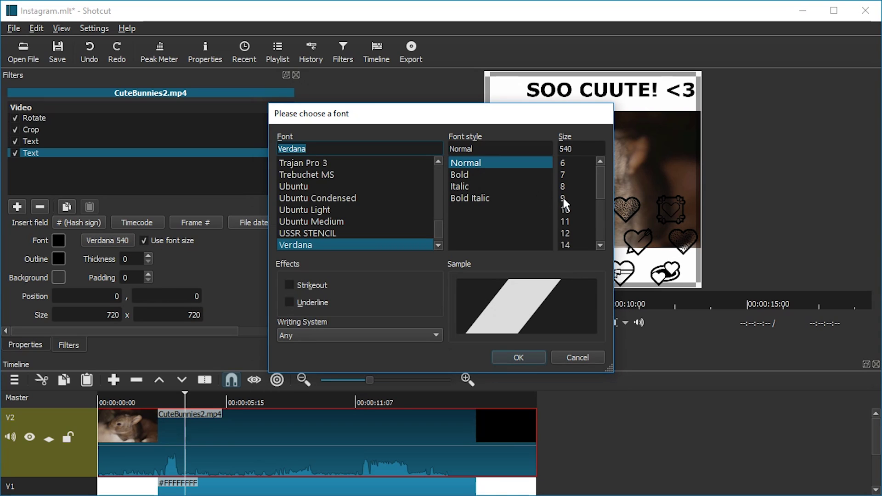
left_click(566, 245)
left_click_drag(524, 121, 429, 121)
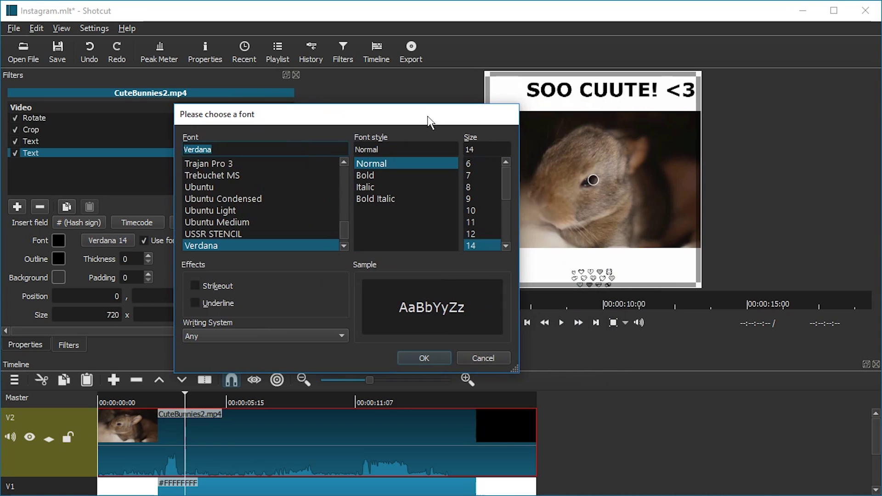
left_click_drag(509, 191, 506, 222)
left_click(485, 225)
left_click(483, 233)
left_click(478, 246)
left_click(475, 224)
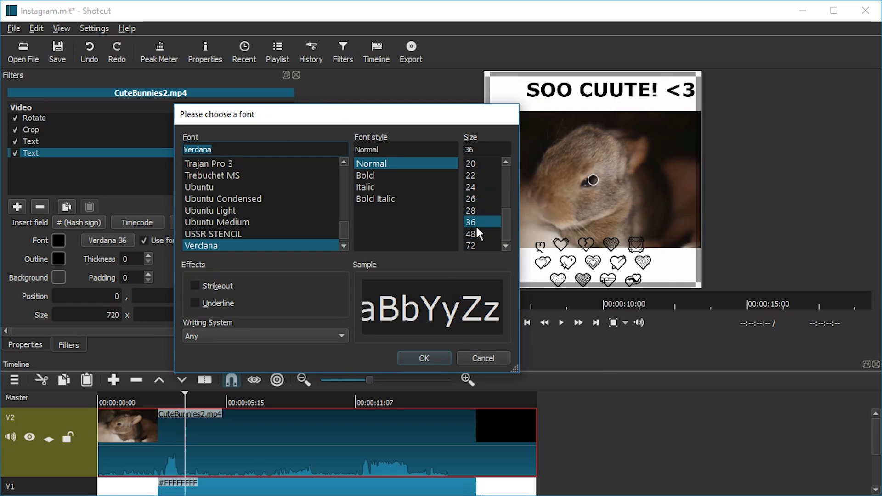
left_click(477, 234)
left_click(476, 223)
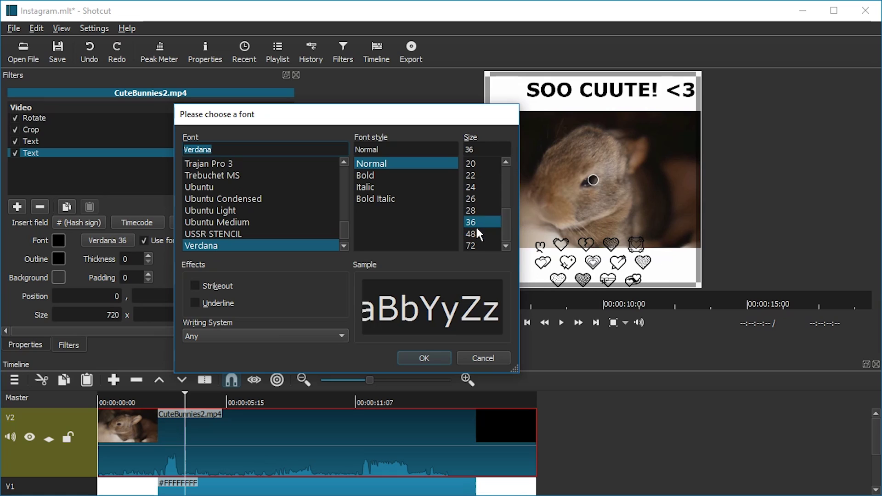
Enter a font size of 40 for the hearts text and confirm it
left_click(482, 148)
key("Delete")
key("Delete")
type("40")
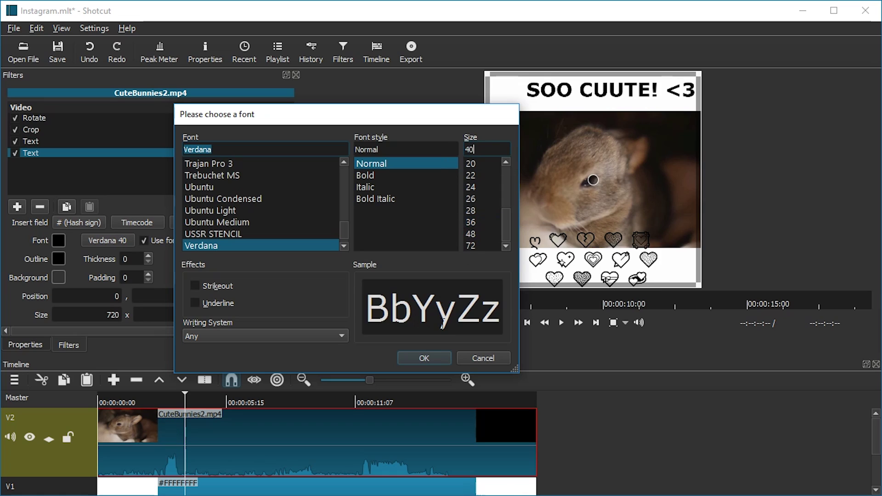
left_click(423, 357)
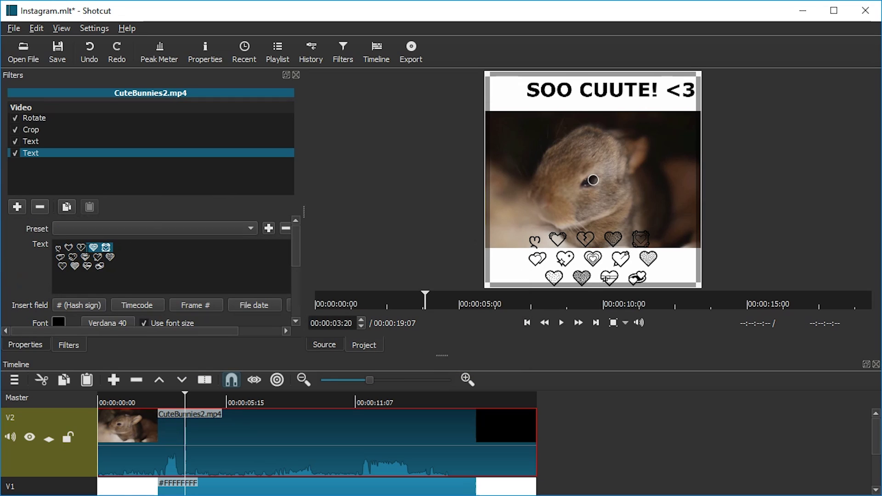
Make the hearts text font Verdana Bold
scroll(119, 276, "down", 2)
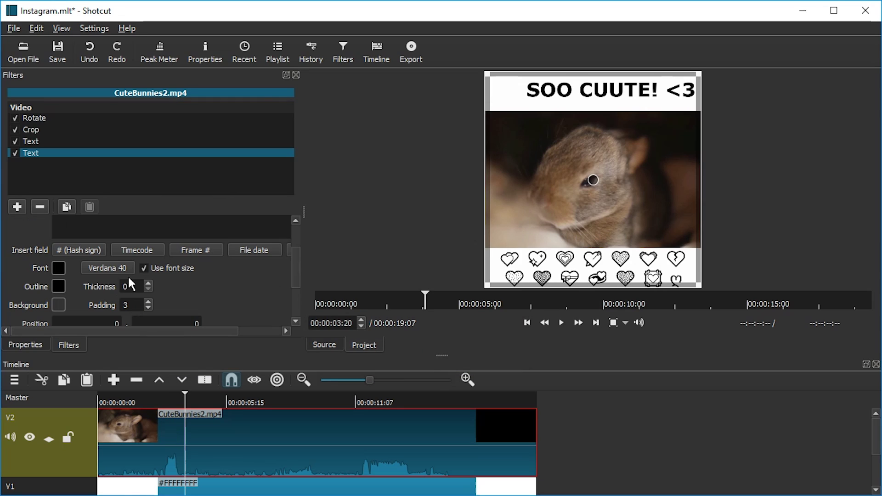
left_click(131, 268)
left_click(472, 174)
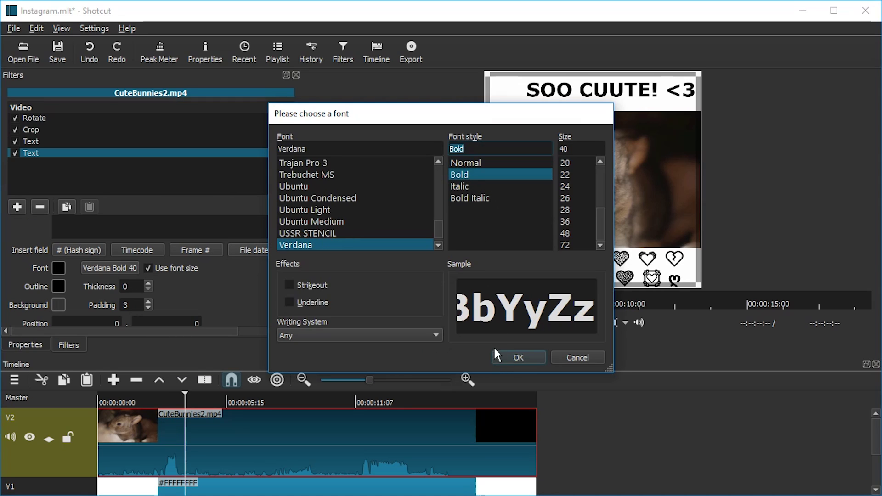
left_click(505, 357)
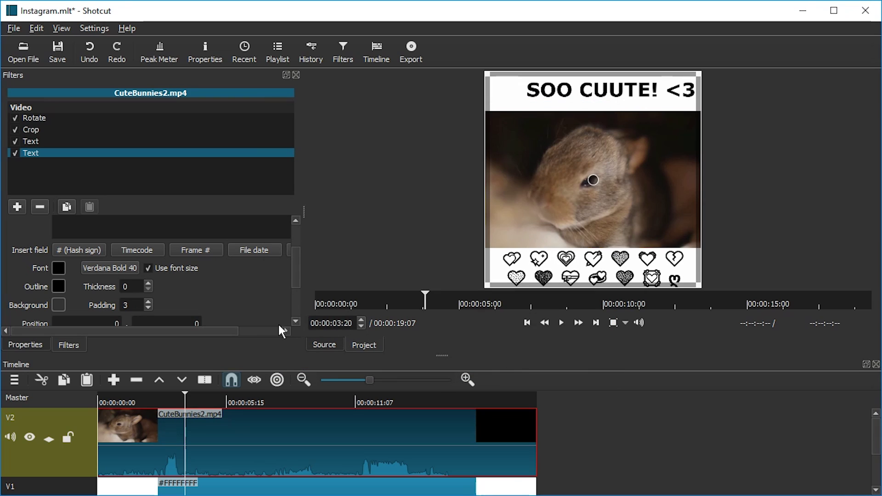
scroll(203, 319, "down", 2)
Set the hearts text's vertical position to -2 after trying -5 and -3
left_click(173, 271)
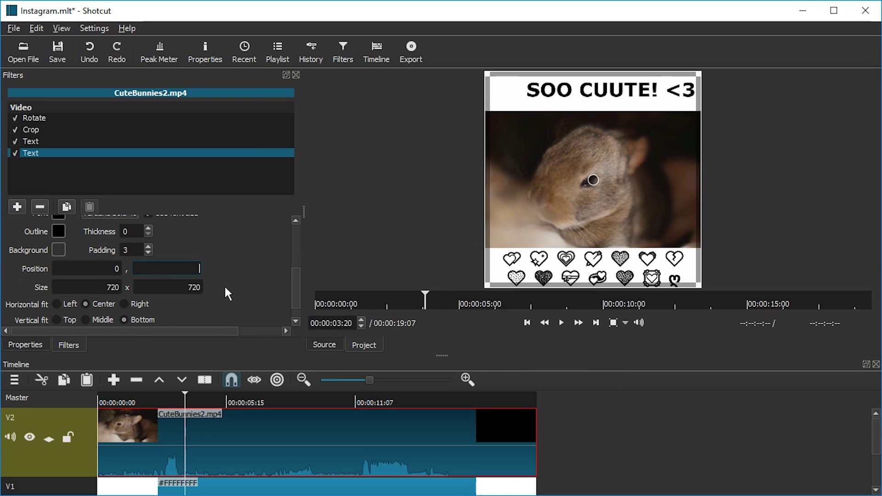
key("Return")
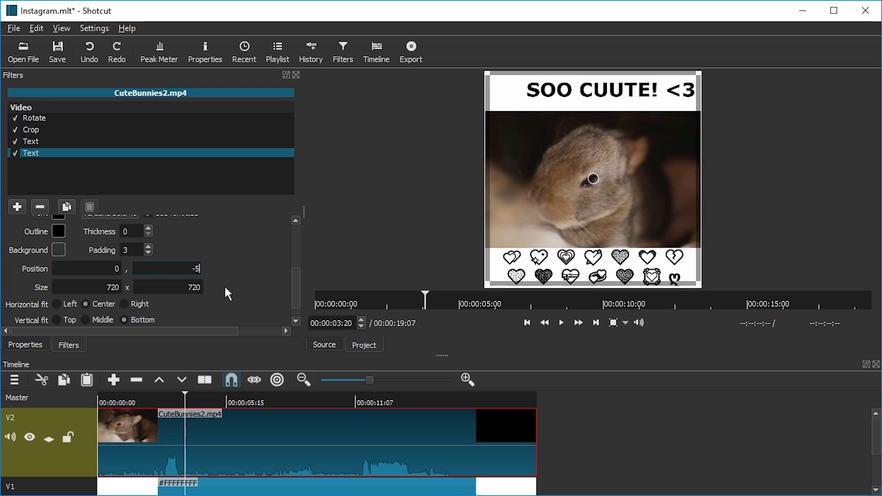
key("Return")
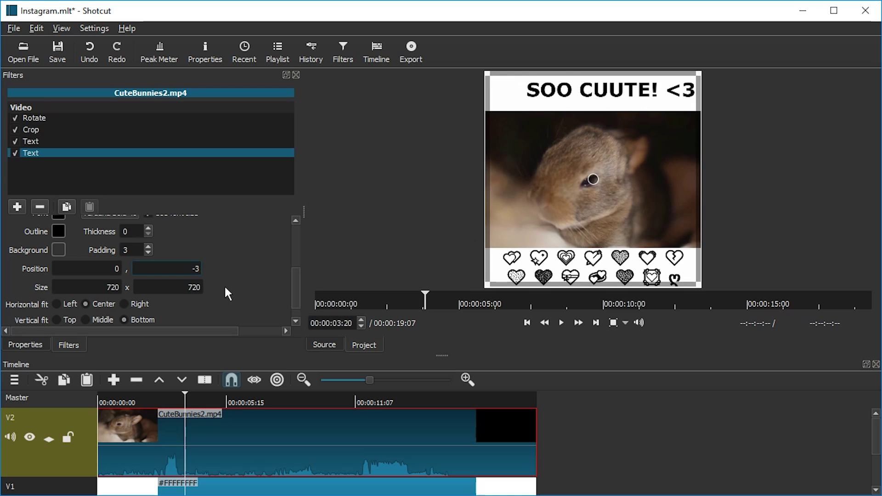
key("Return")
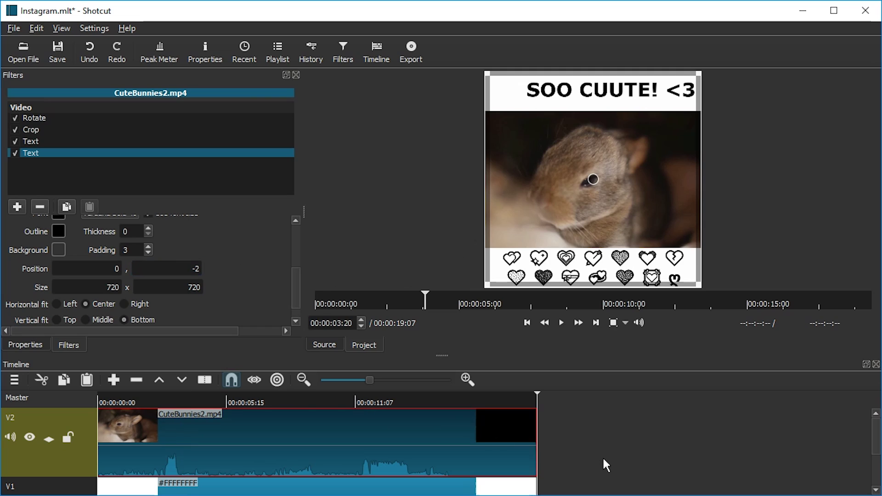
left_click(469, 488)
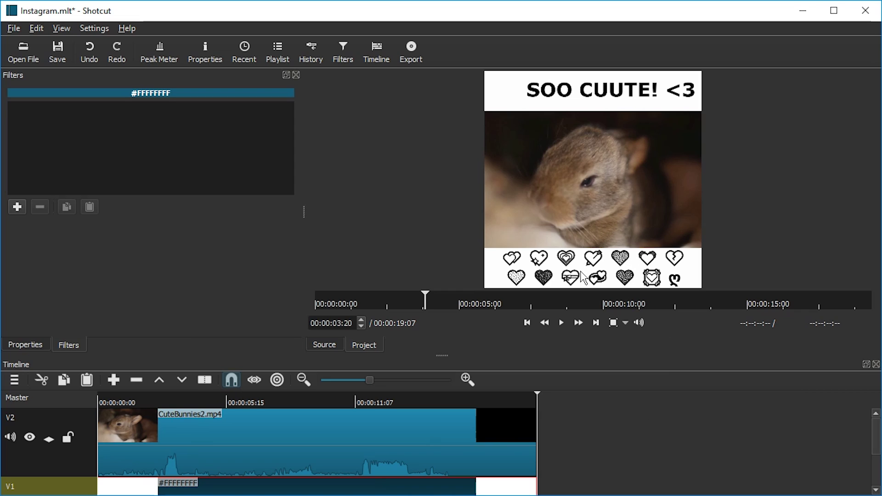
Import glitch.jpg into the project and add a third video track
key("alt+Tab")
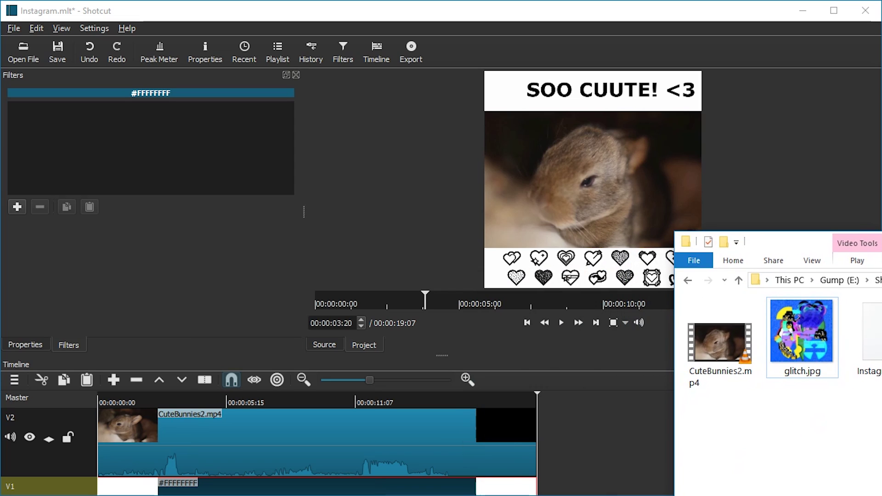
left_click_drag(802, 330, 610, 440)
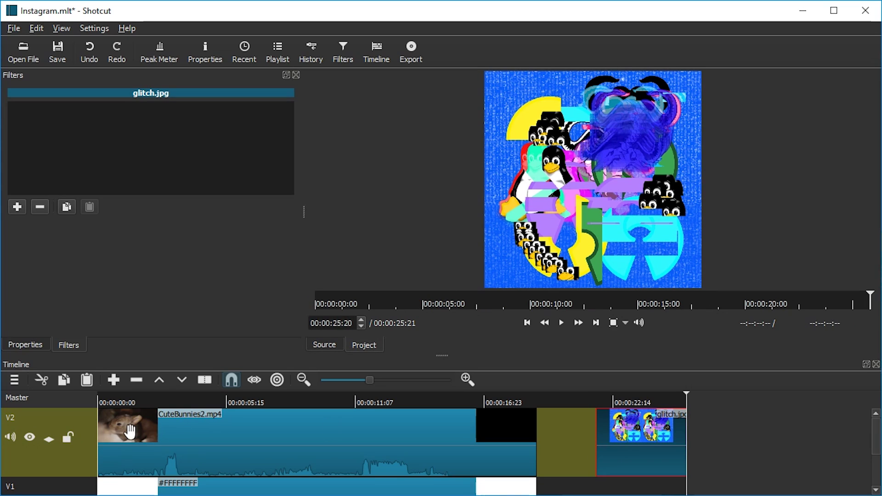
right_click(78, 424)
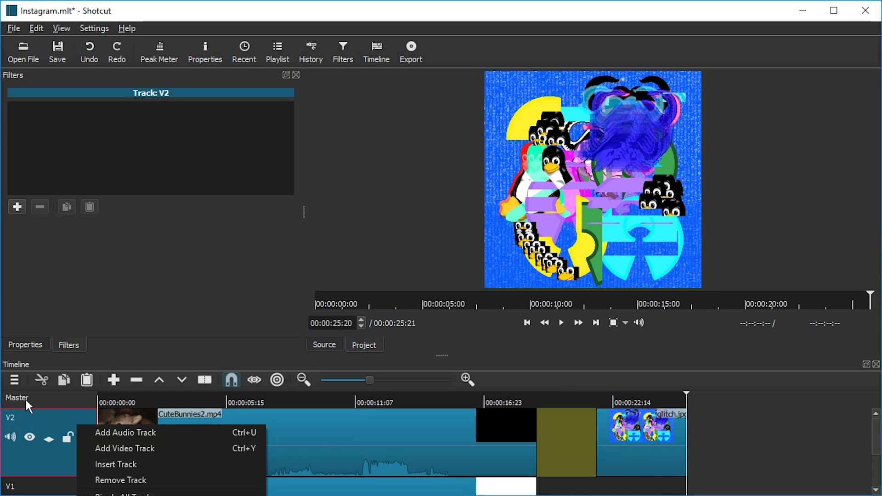
left_click(17, 381)
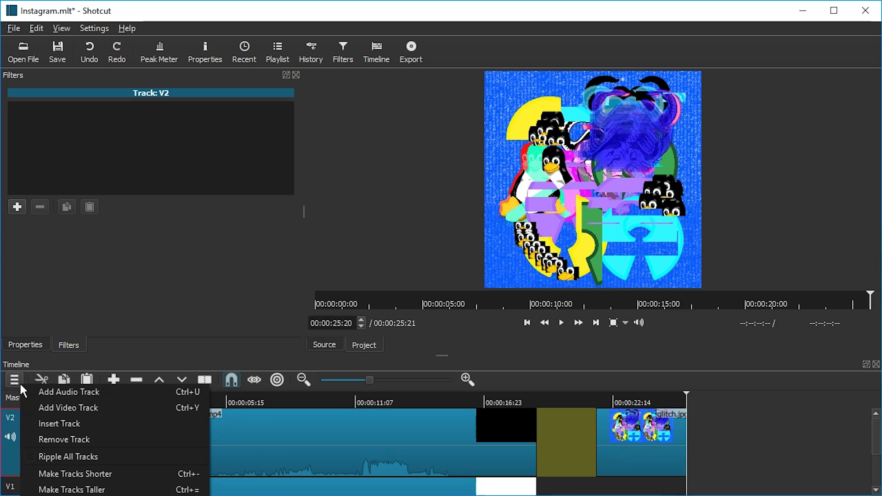
left_click(84, 408)
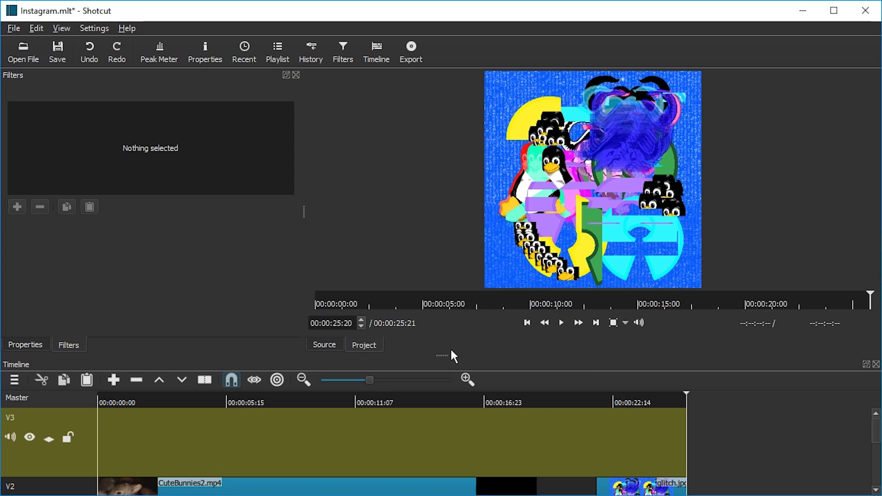
Place the glitch.jpg clip at 0:00 on the new V3 track
left_click_drag(451, 351, 459, 207)
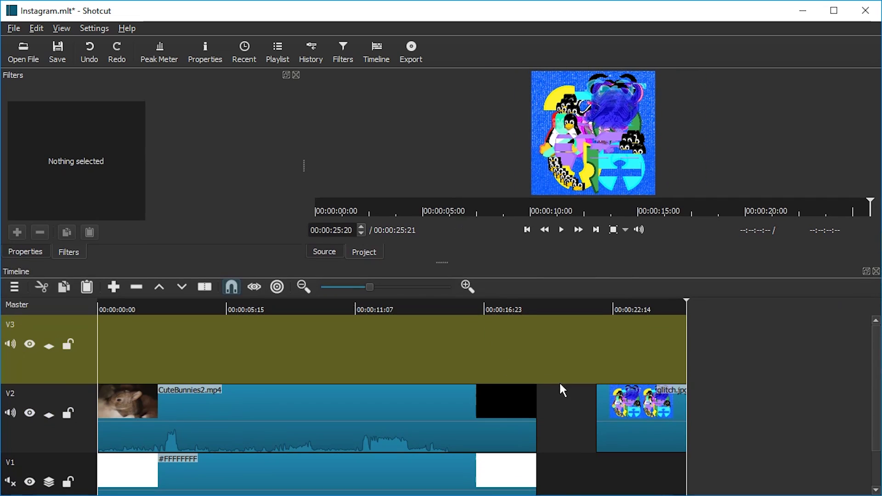
left_click_drag(630, 383, 91, 339)
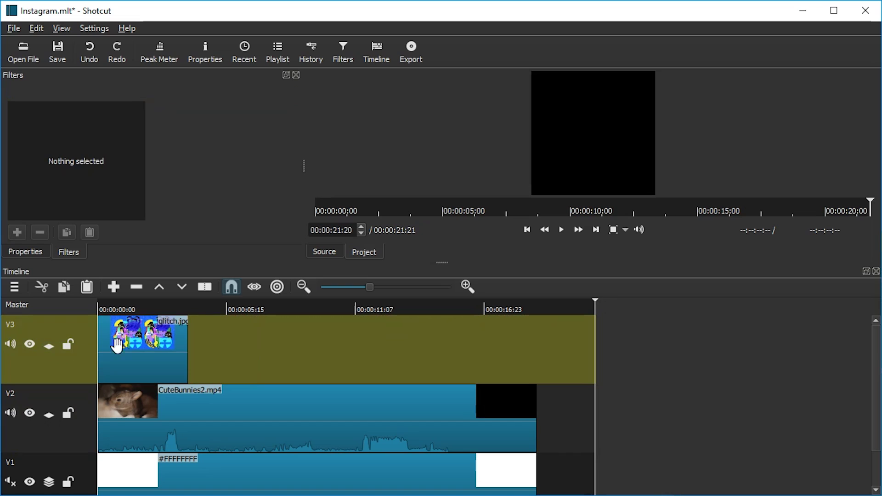
left_click(152, 309)
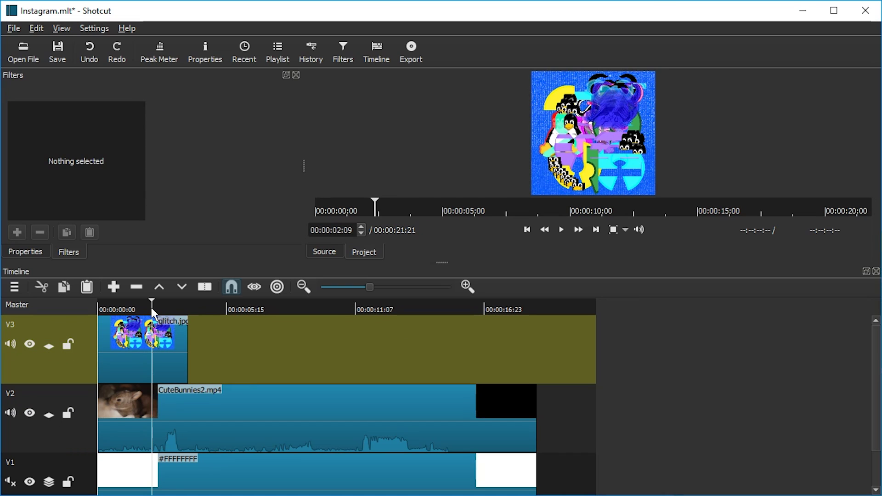
Stretch the glitch.jpg clip on V3 to about 19 seconds
left_click(150, 348)
left_click_drag(187, 357, 549, 353)
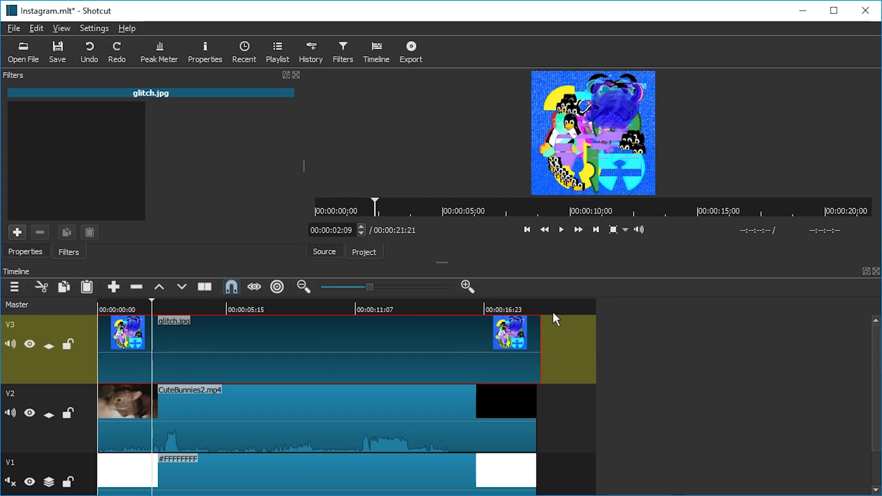
left_click(539, 306)
Trim glitch.jpg so it ends together with the bunny and white clips below
scroll(542, 335, "up", 3)
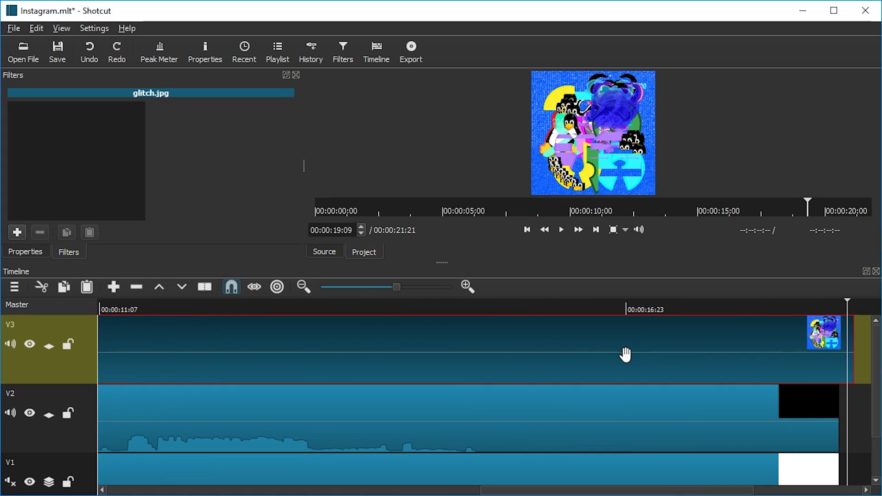
scroll(865, 366, "up", 2)
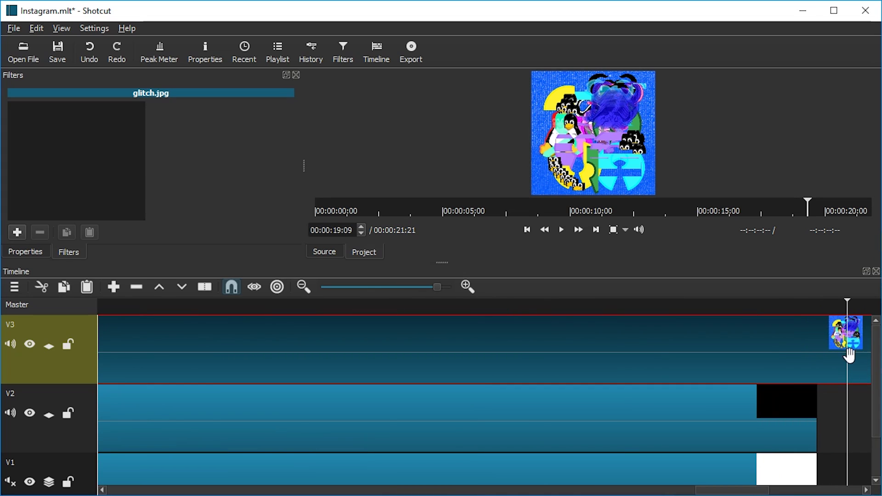
scroll(864, 409, "down", 3)
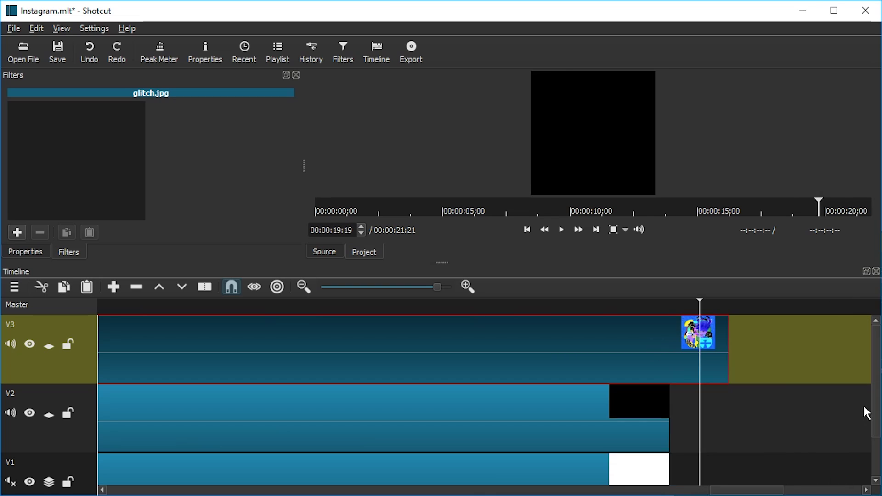
scroll(523, 388, "up", 2)
scroll(763, 429, "up", 3)
scroll(461, 429, "down", 3)
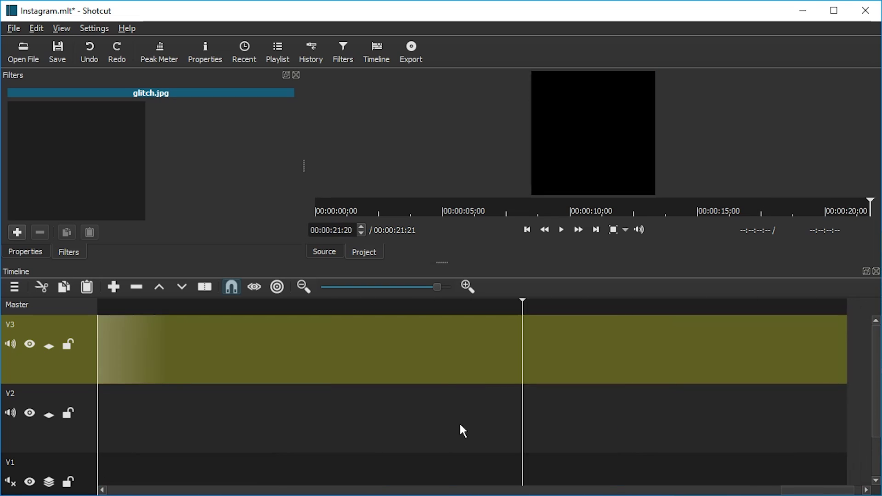
scroll(98, 417, "up", 4)
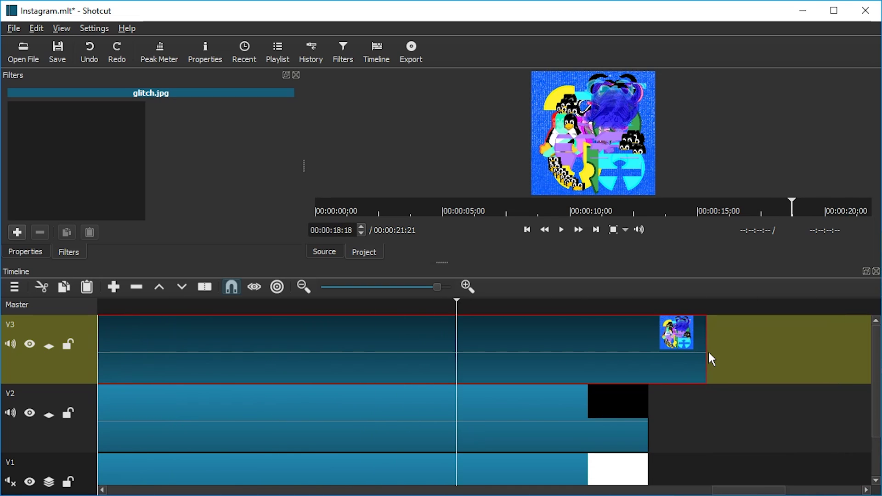
left_click_drag(689, 347, 648, 347)
scroll(691, 354, "down", 3)
scroll(744, 360, "down", 3)
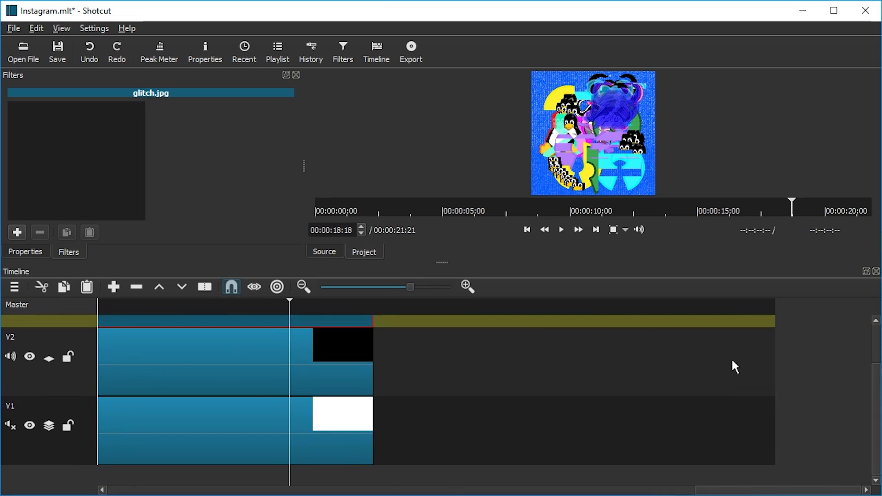
scroll(731, 357, "up", 3)
scroll(700, 355, "down", 4)
scroll(395, 338, "up", 2)
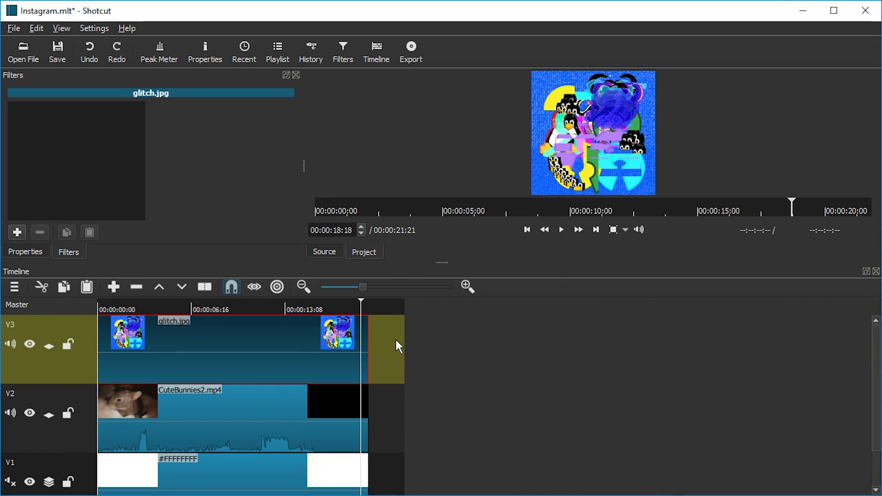
Add a Rotate filter to the glitch.jpg clip
left_click(243, 309)
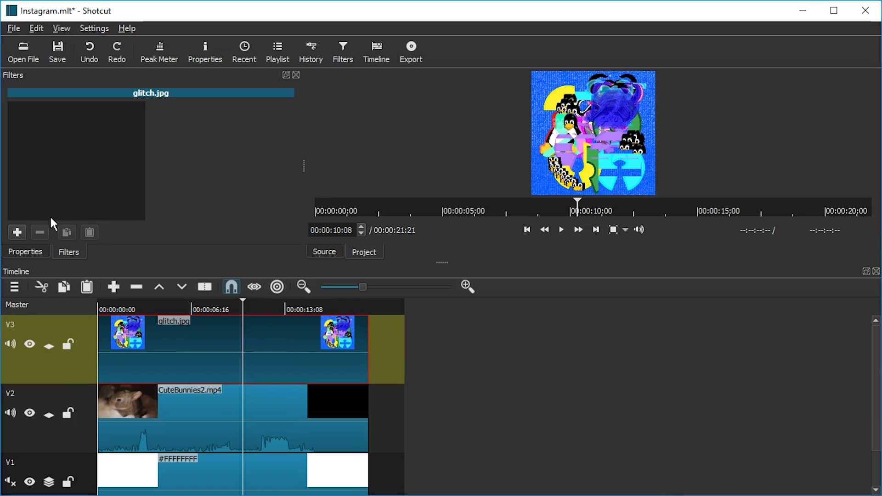
left_click(18, 232)
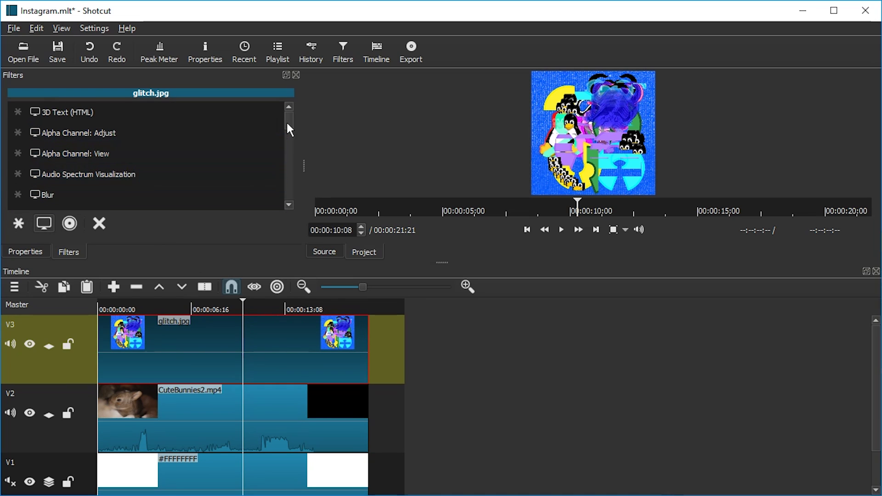
left_click_drag(287, 123, 280, 178)
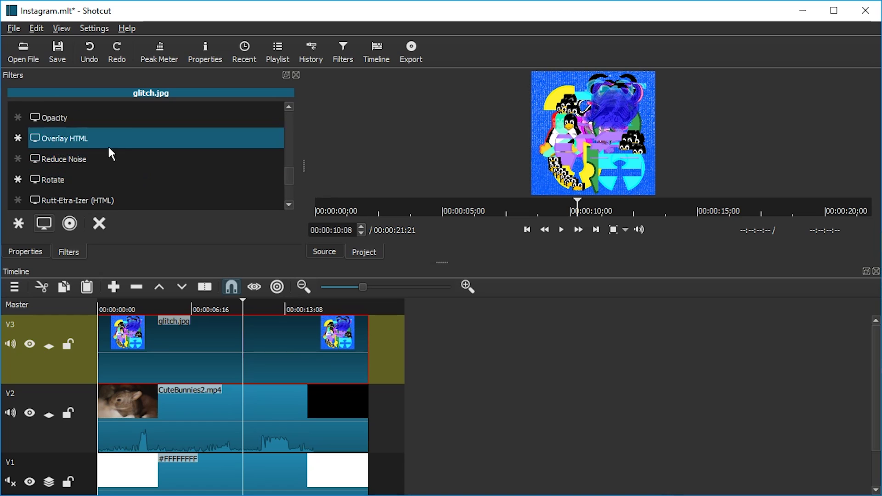
left_click(72, 180)
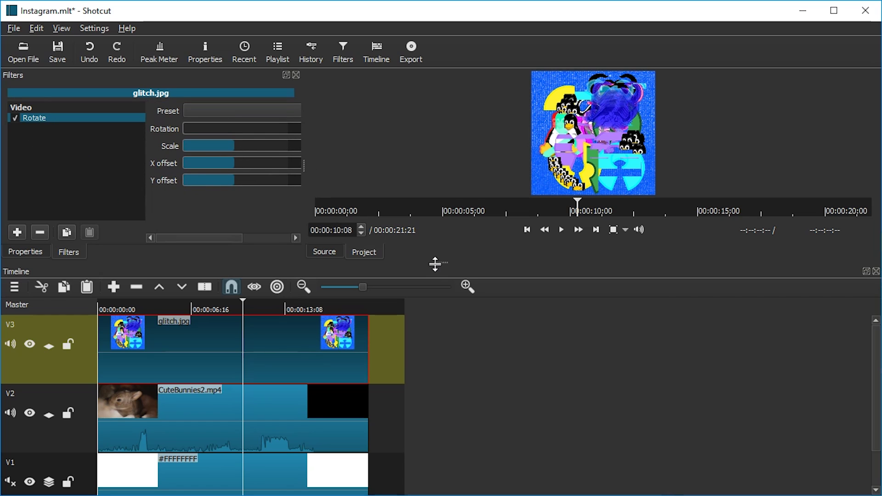
Set the Rotate filter's scale to 12% with zero offset
left_click_drag(435, 264, 441, 356)
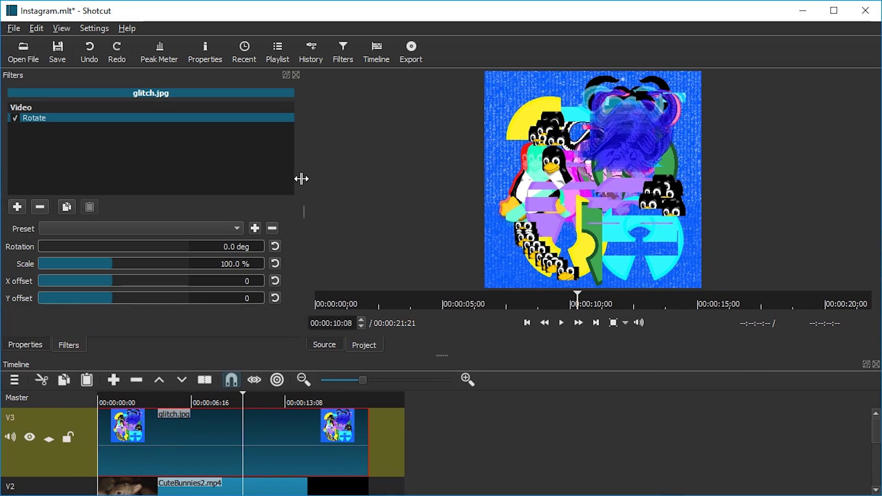
left_click_drag(83, 264, 46, 265)
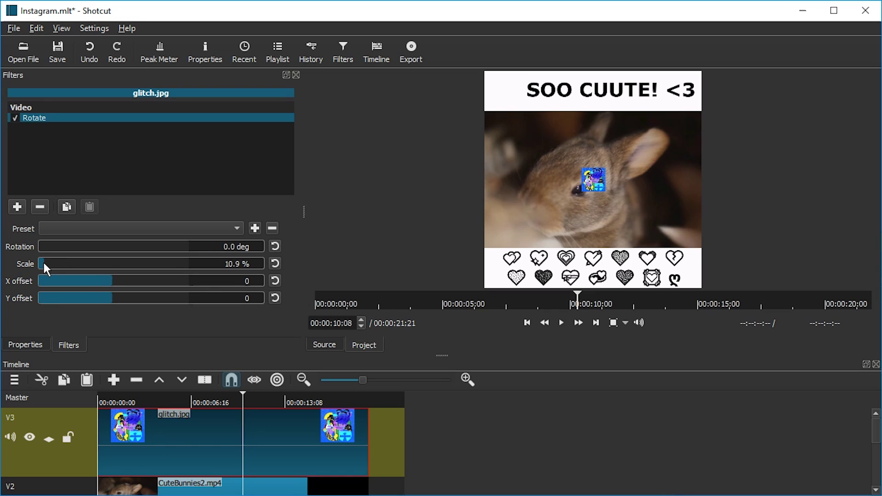
double_click(245, 265)
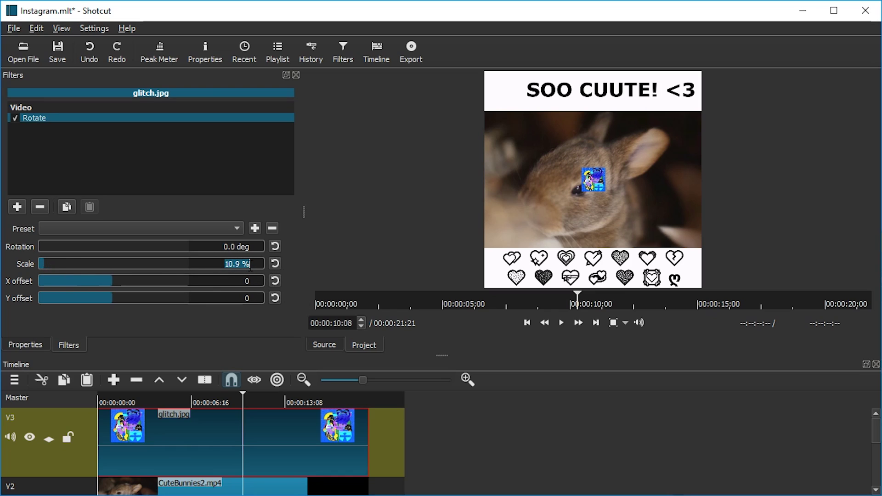
type("12")
left_click_drag(110, 277, 2, 280)
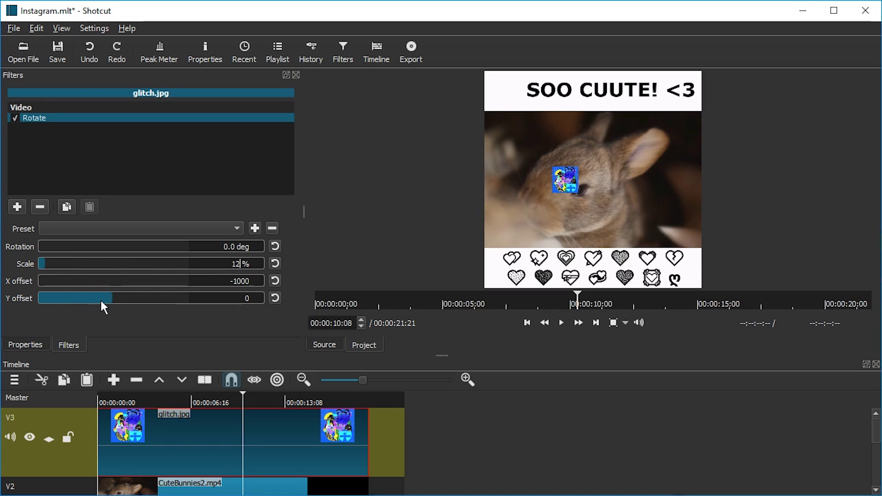
left_click_drag(104, 298, 2, 299)
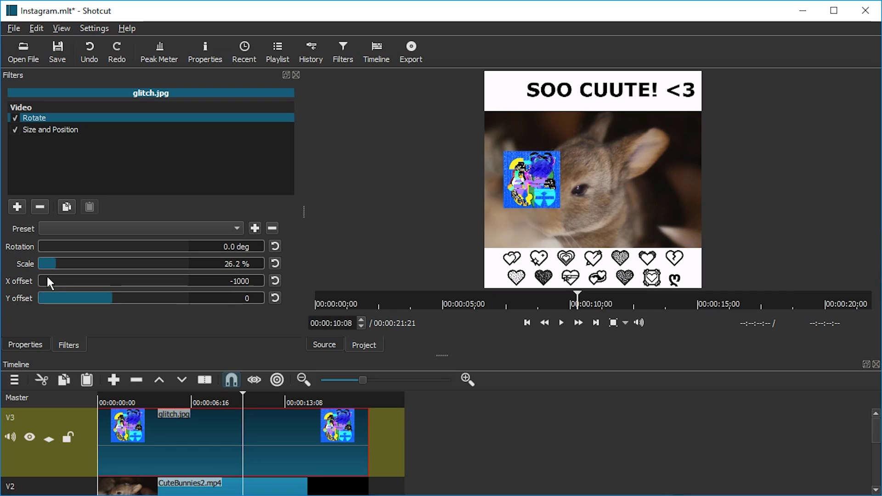
mouse_move(47, 278)
left_mouse_down()
mouse_move(58, 281)
mouse_move(34, 281)
mouse_move(53, 265)
left_mouse_up()
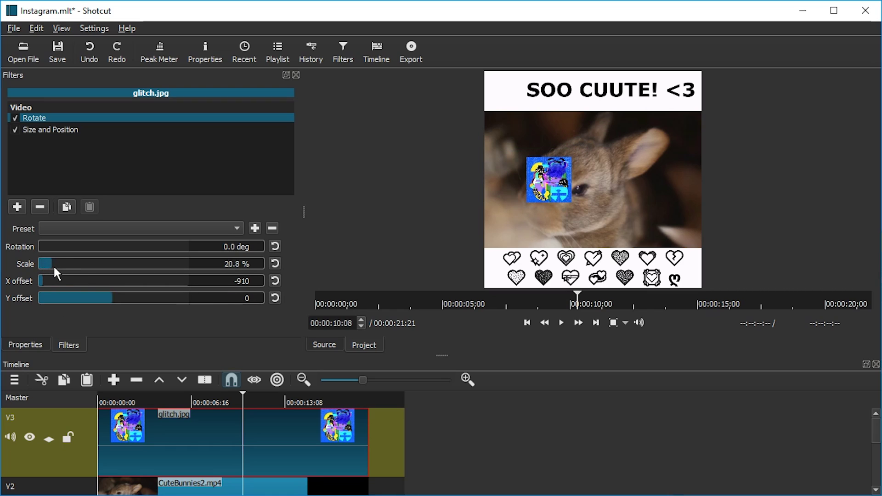
left_click(276, 281)
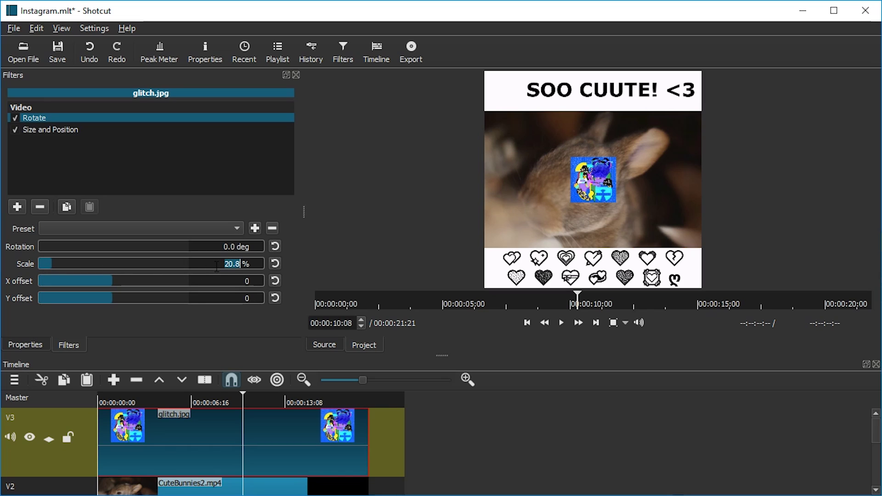
type("12")
key("Return")
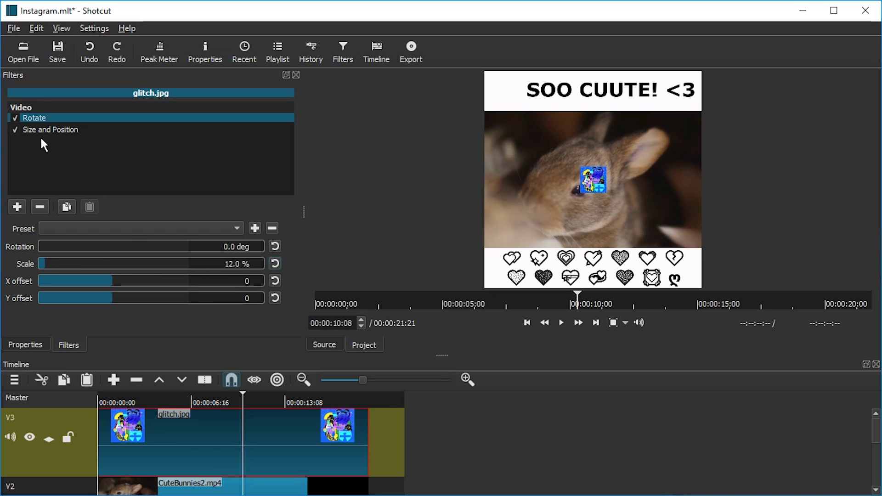
Use Size and Position to move the glitch image to the top-left corner (-288, -293)
left_click(67, 132)
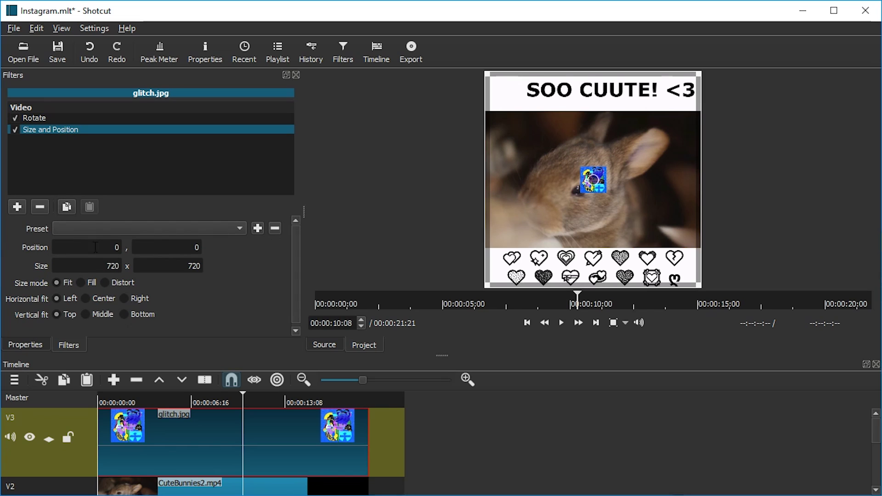
left_click_drag(604, 182, 496, 84)
left_click(285, 485)
mouse_move(875, 423)
left_mouse_down()
mouse_move(868, 478)
mouse_move(873, 425)
left_mouse_up()
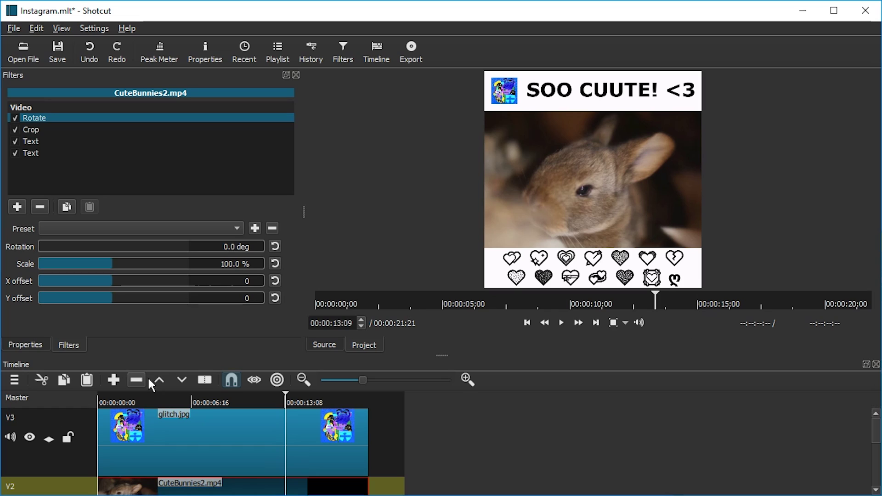
left_click(103, 401)
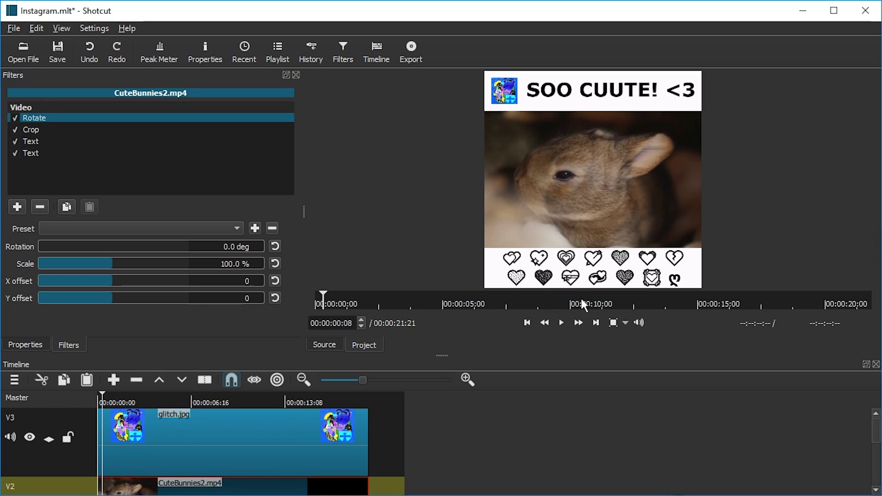
left_click(527, 321)
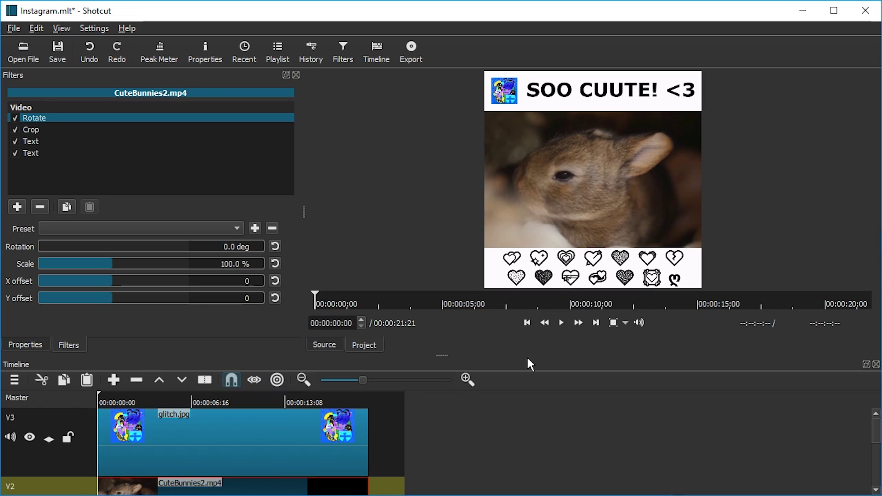
key("space")
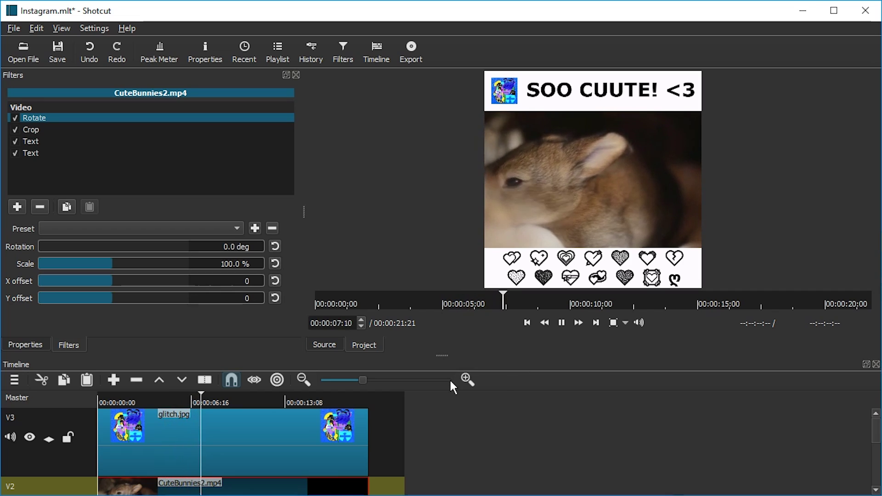
left_click(211, 396)
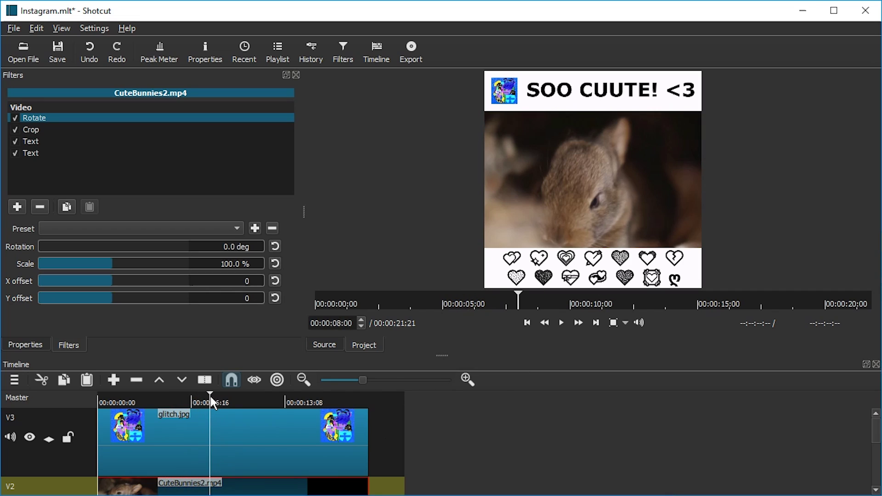
left_click_drag(210, 395, 205, 397)
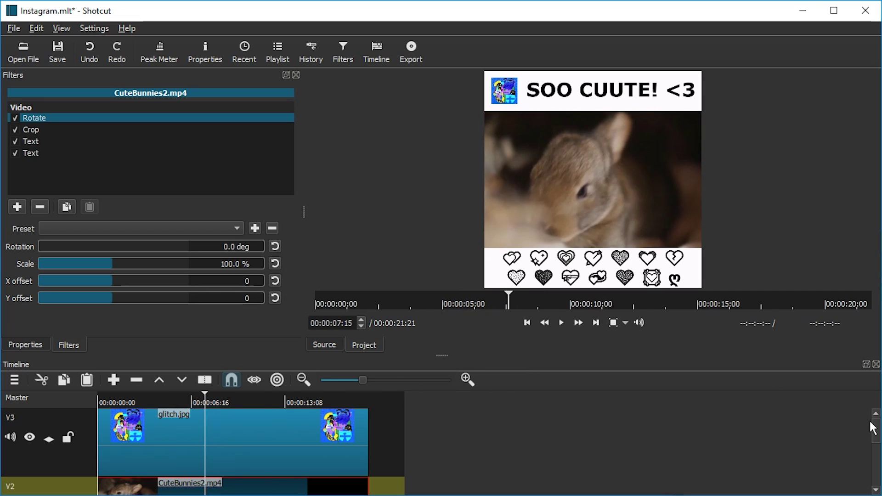
mouse_move(874, 429)
left_mouse_down()
mouse_move(872, 464)
mouse_move(868, 444)
left_mouse_up()
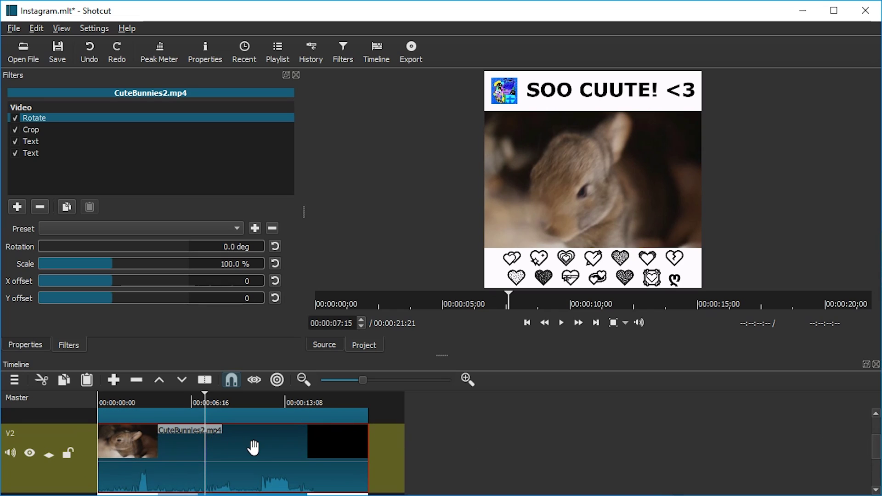
Split the bunny clip at 00:00:07:15 and disable the hearts Text filter on its first part
key("s")
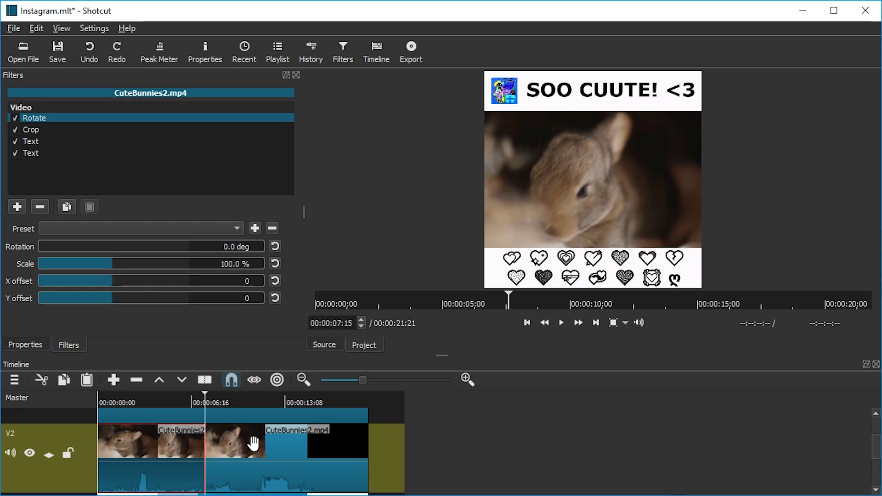
left_click(15, 153)
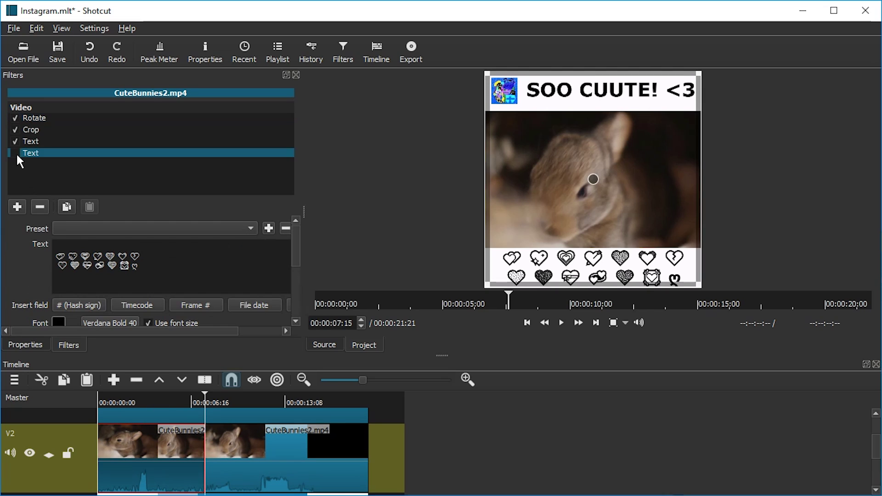
left_click(162, 397)
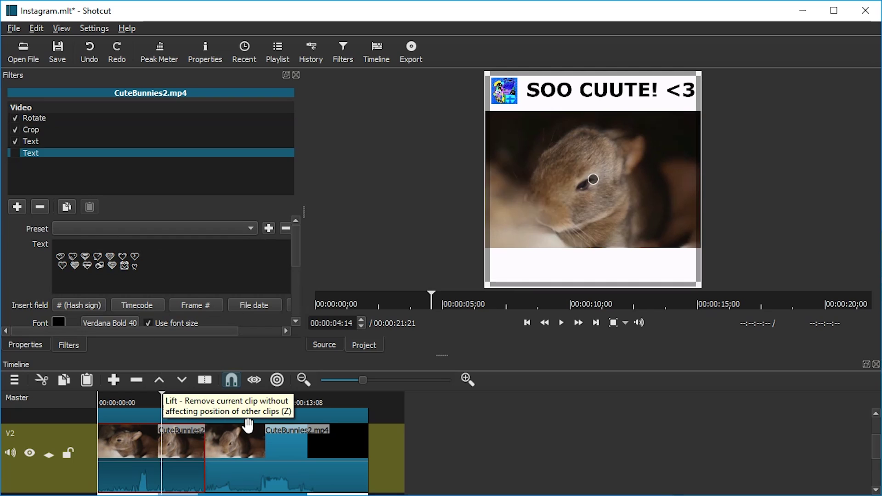
left_click(126, 399)
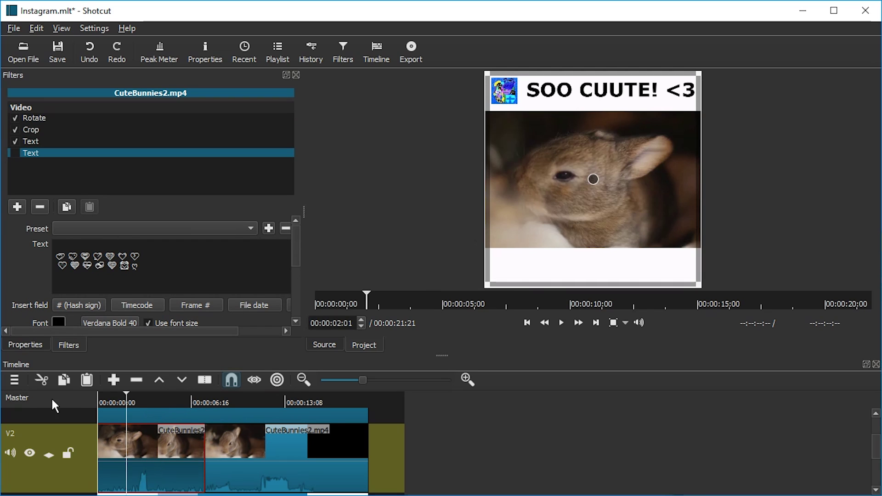
Play the edited video from the start through to the end
left_click(296, 416)
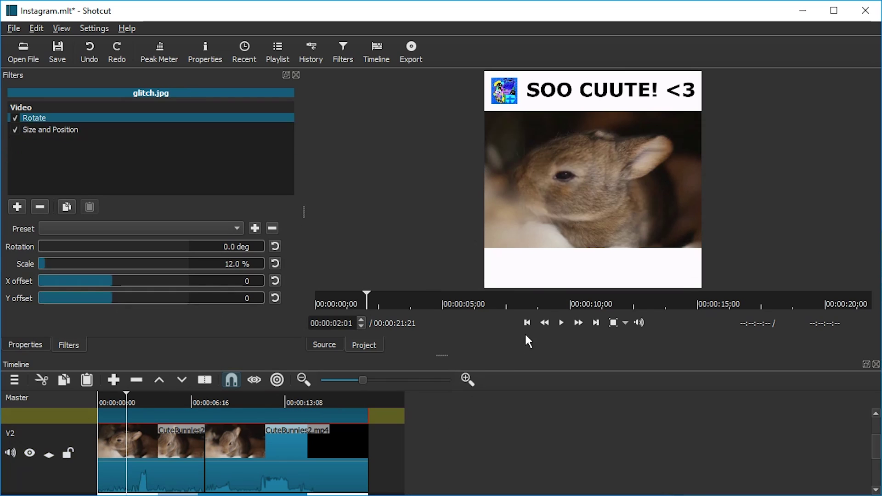
left_click(527, 322)
key("space")
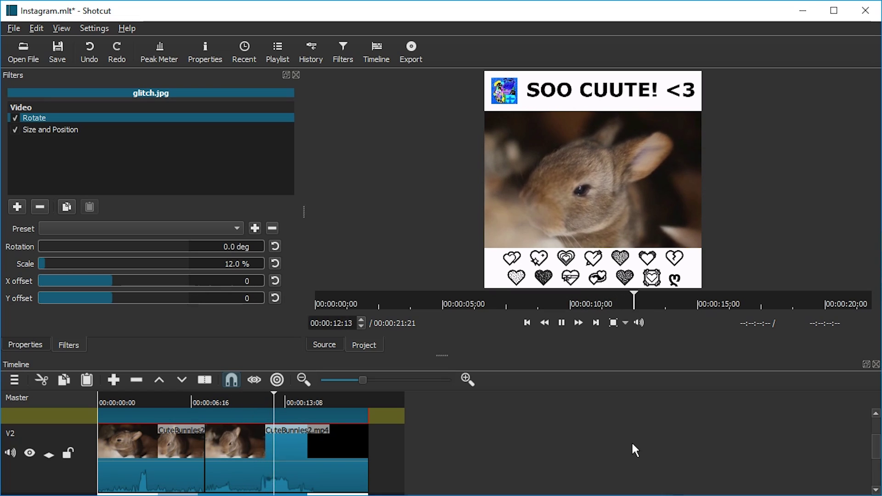
key("End")
Review the mp4 export settings: 720x720, 24 fps, libx264 video, 384k aac audio
left_click(162, 400)
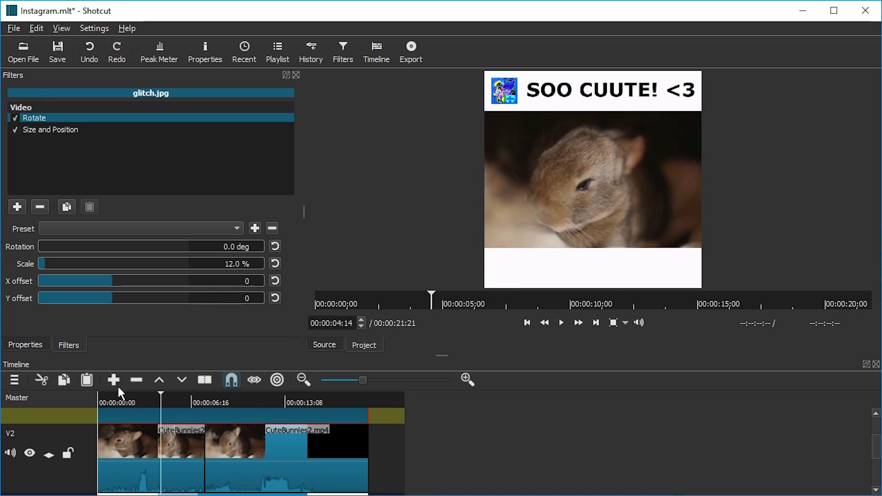
left_click(419, 59)
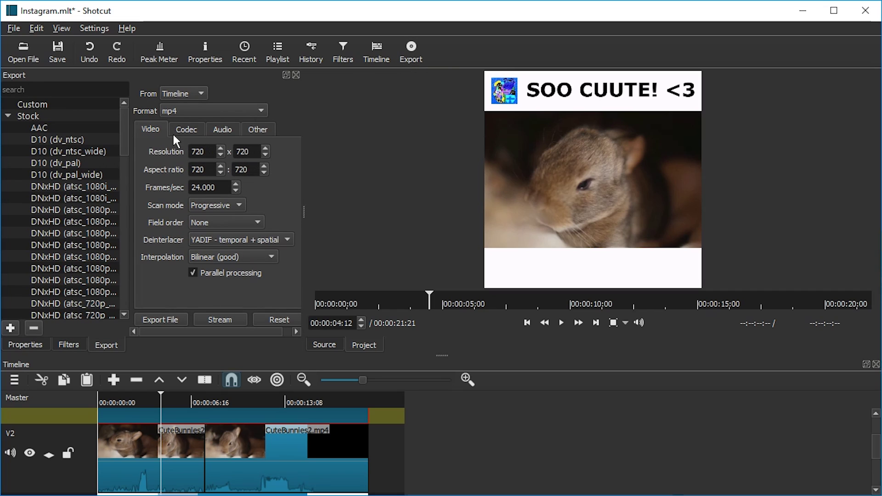
left_click(188, 133)
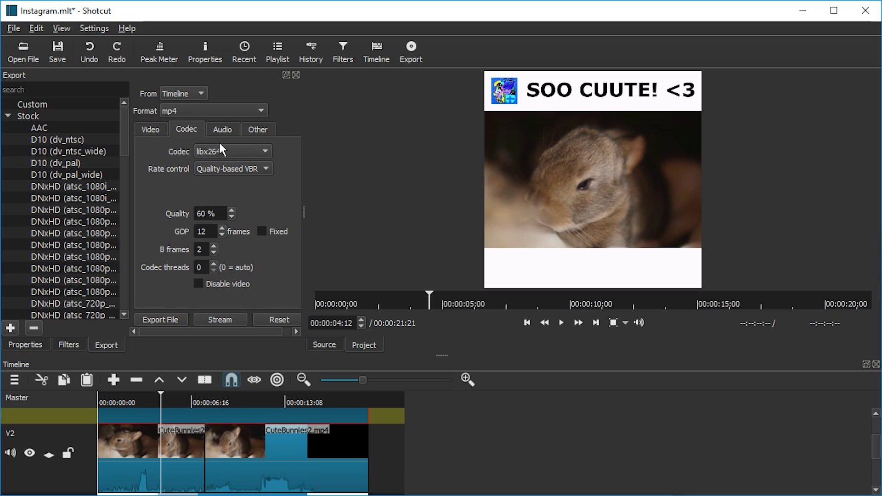
left_click(223, 130)
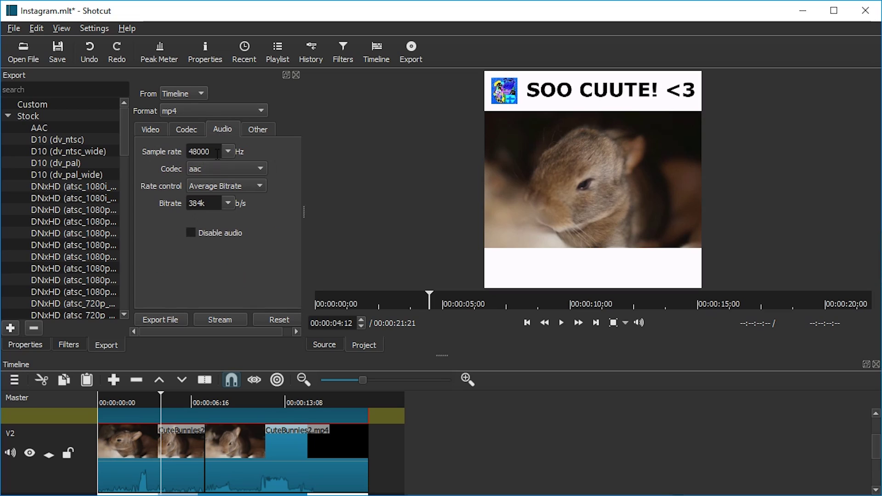
left_click(151, 129)
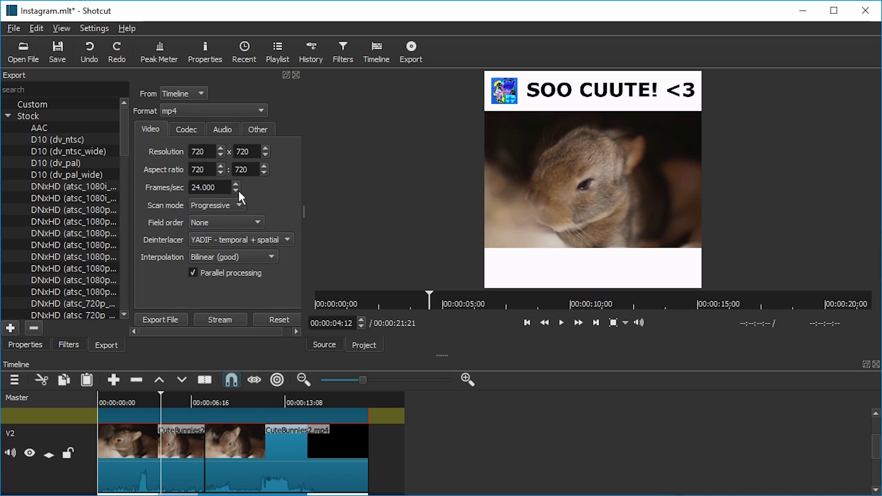
Export the timeline as Instagram.mp4 into ShotcutZoom and select the file in the folder
left_click(176, 323)
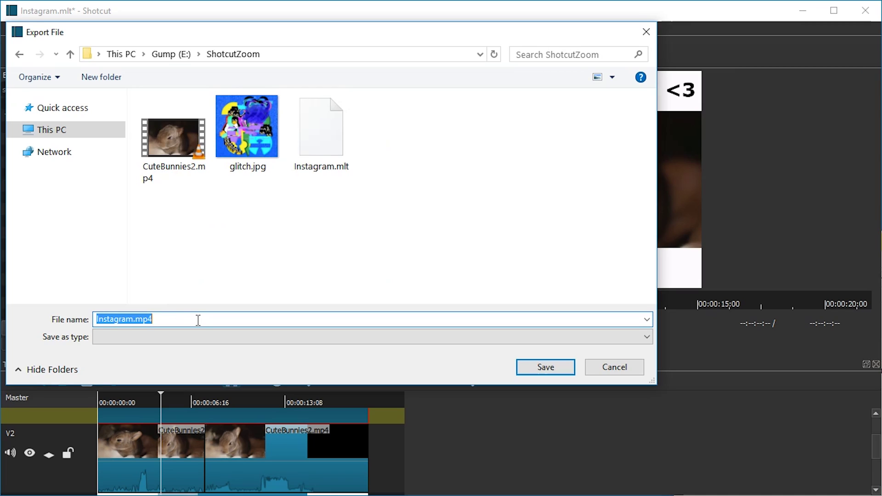
left_click(172, 321)
double_click(161, 322)
left_click(141, 321)
left_click_drag(131, 319, 187, 321)
left_click(187, 321)
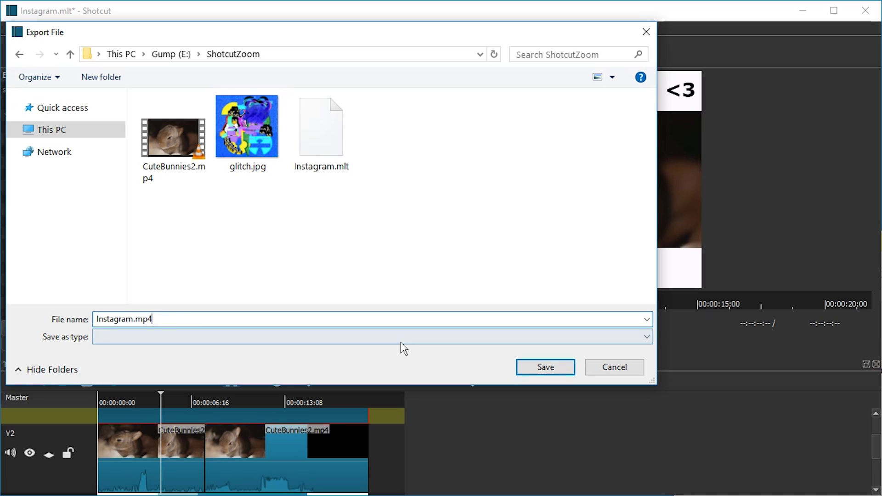
left_click(544, 371)
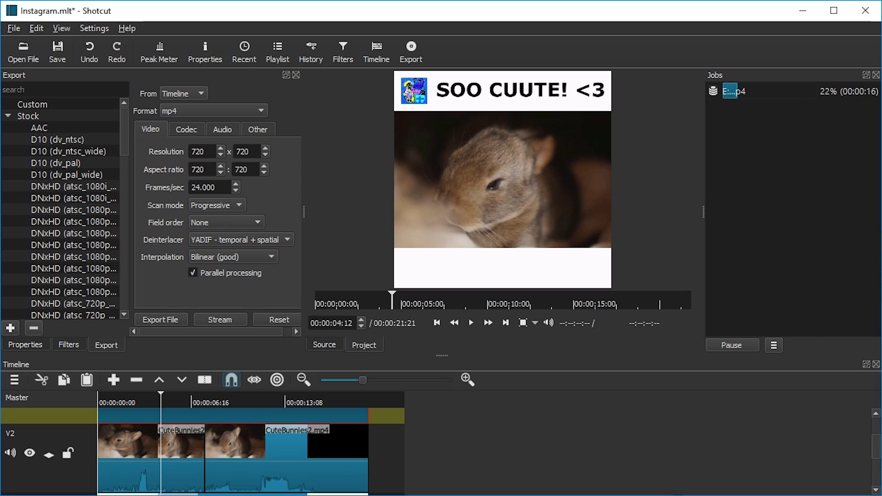
key("alt+Tab")
left_click(538, 293)
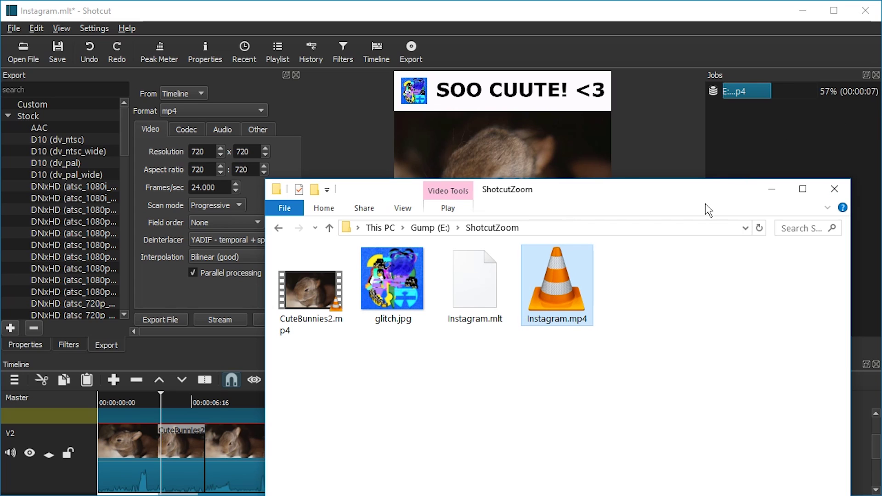
Open Instagram.mp4 from the ShotcutZoom folder to play it in VLC
left_click_drag(677, 199, 585, 149)
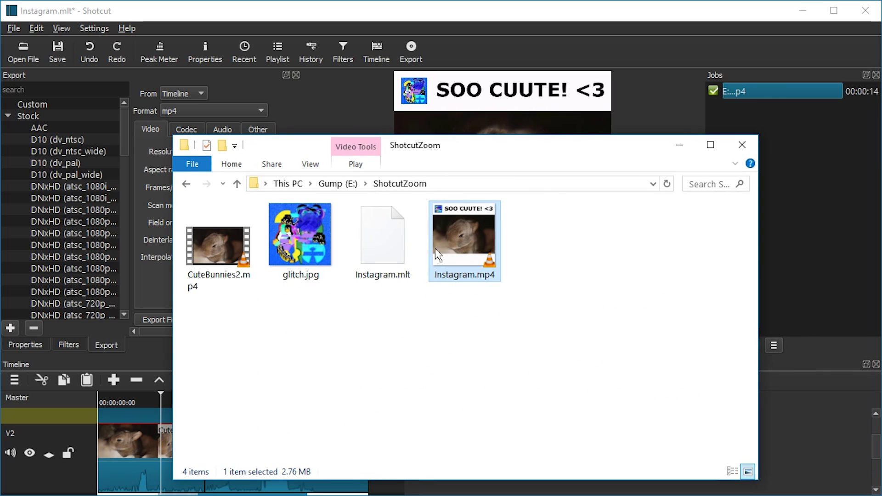
double_click(468, 255)
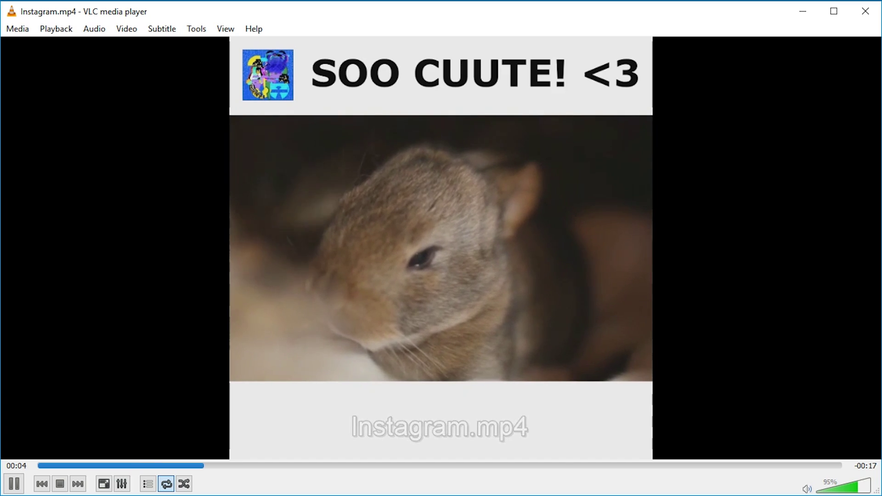
Scrub the exported video to confirm the hearts appear only later, not at 00:05
left_click(368, 465)
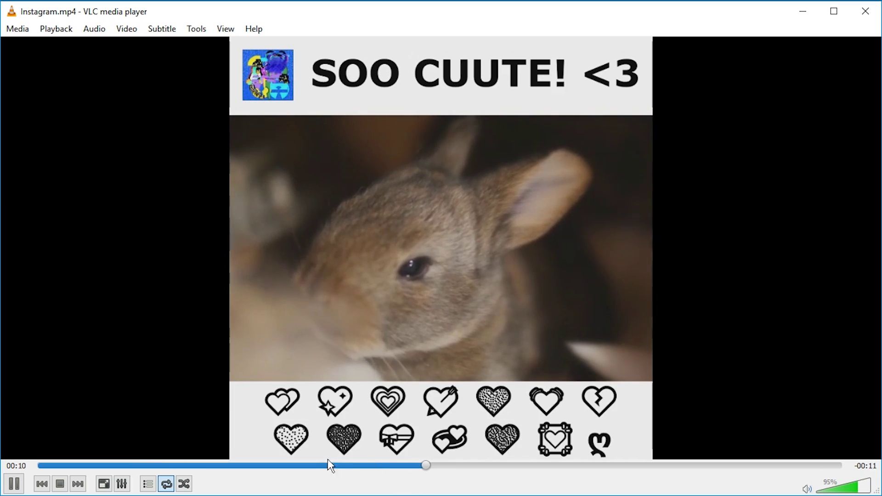
left_click(298, 464)
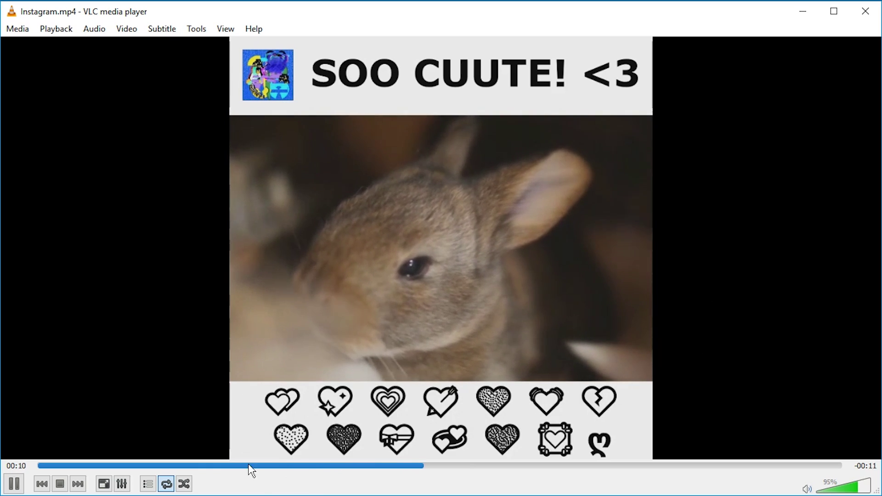
left_click_drag(242, 466, 156, 466)
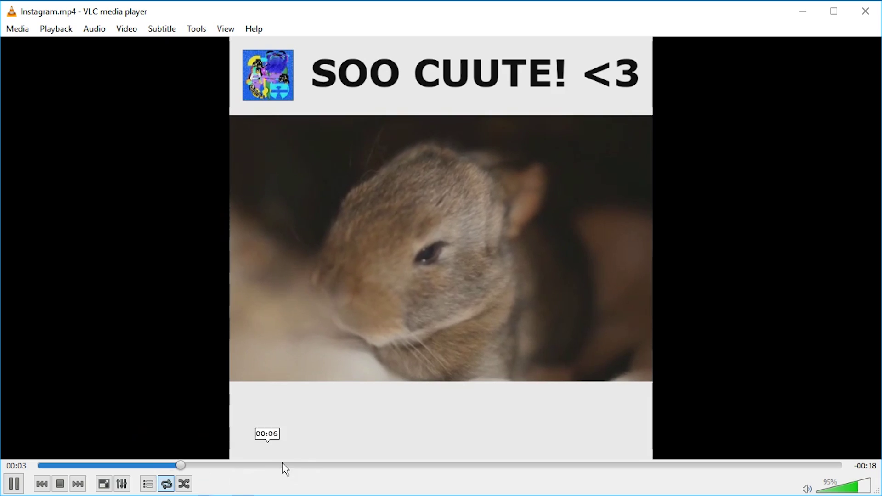
Close VLC, save the Instagram project and close Shotcut
key("alt+F4")
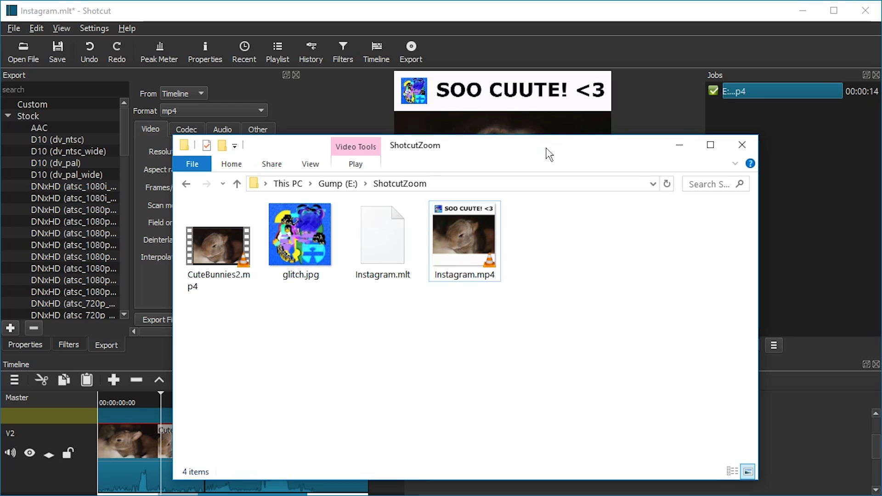
left_click_drag(548, 155, 768, 235)
left_click(603, 321)
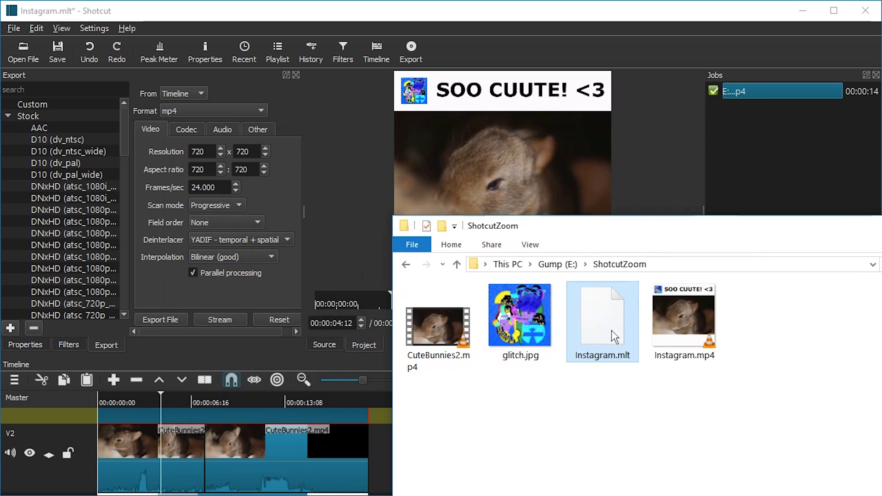
left_click(56, 56)
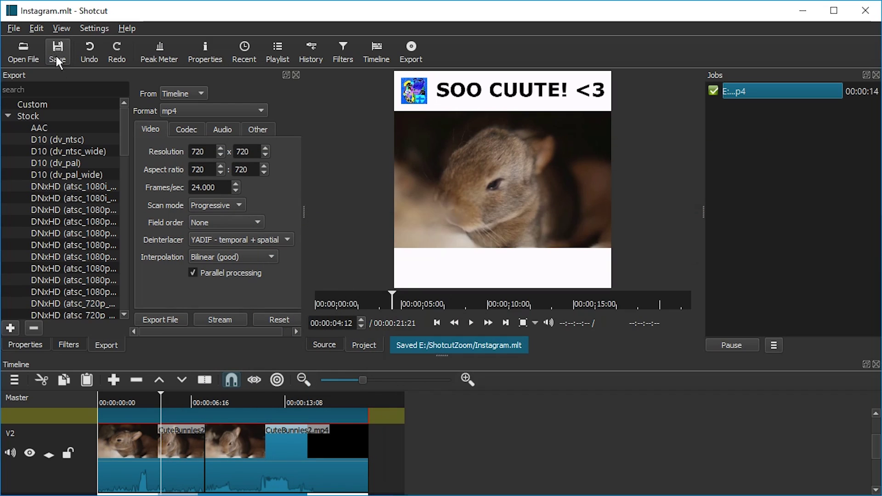
left_click(866, 10)
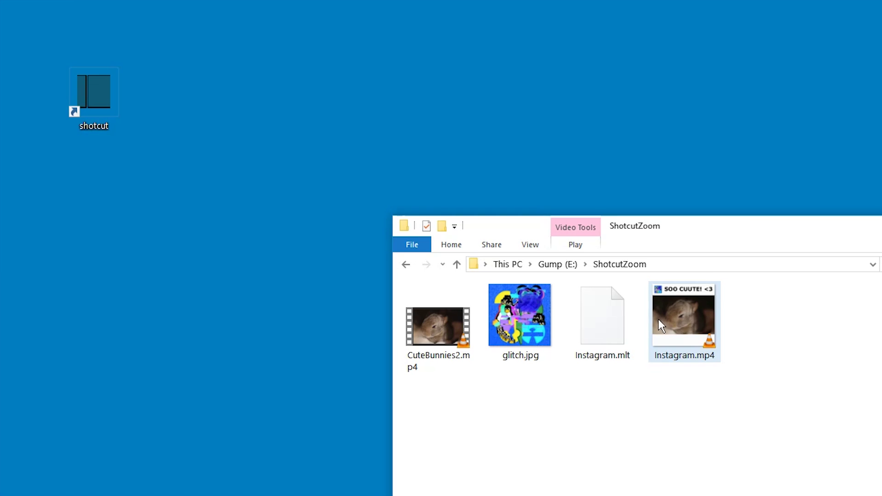
Duplicate Instagram.mlt as Insta2.mlt and open the copy in Shotcut
left_click(615, 340)
left_click_drag(611, 349, 687, 389)
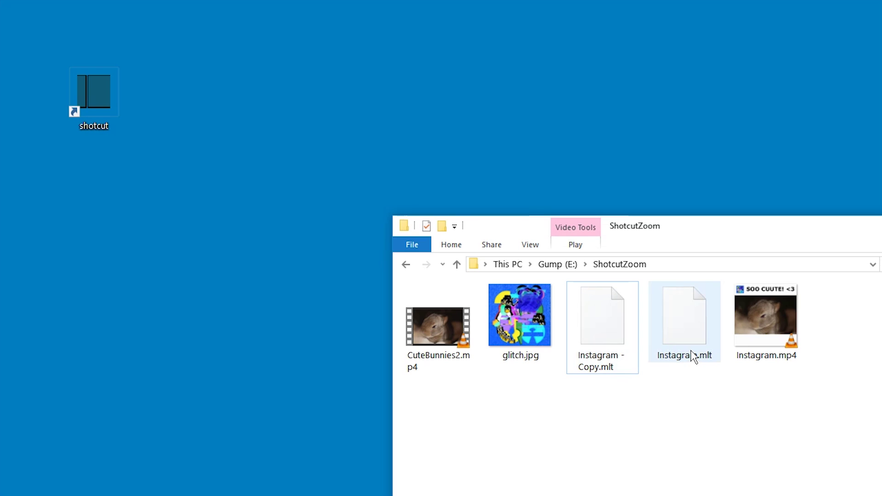
left_click(609, 366)
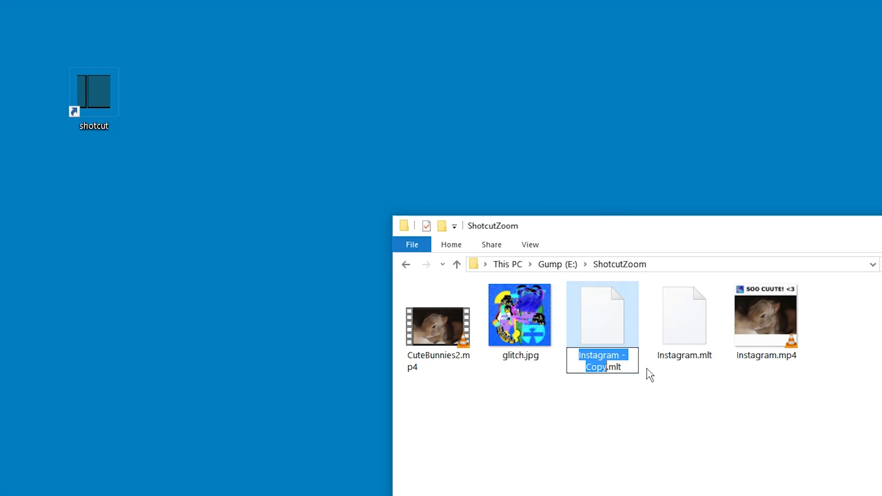
type("Insta2")
key("Return")
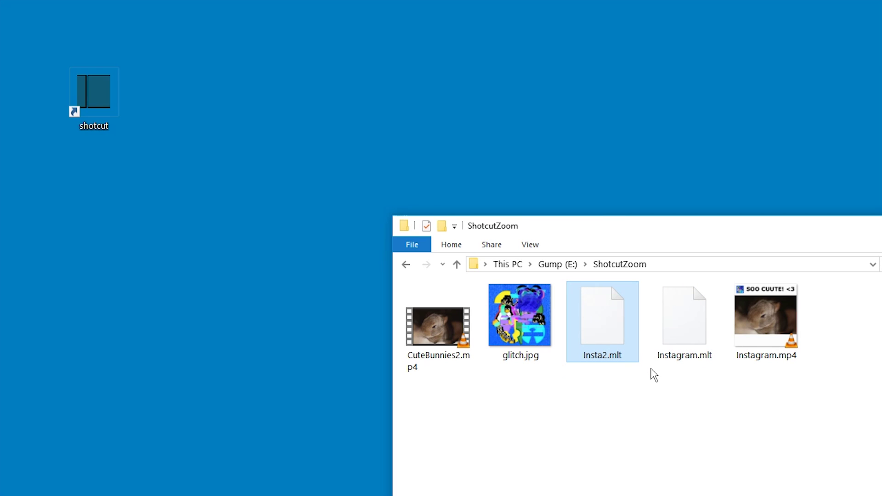
left_click_drag(606, 350, 103, 114)
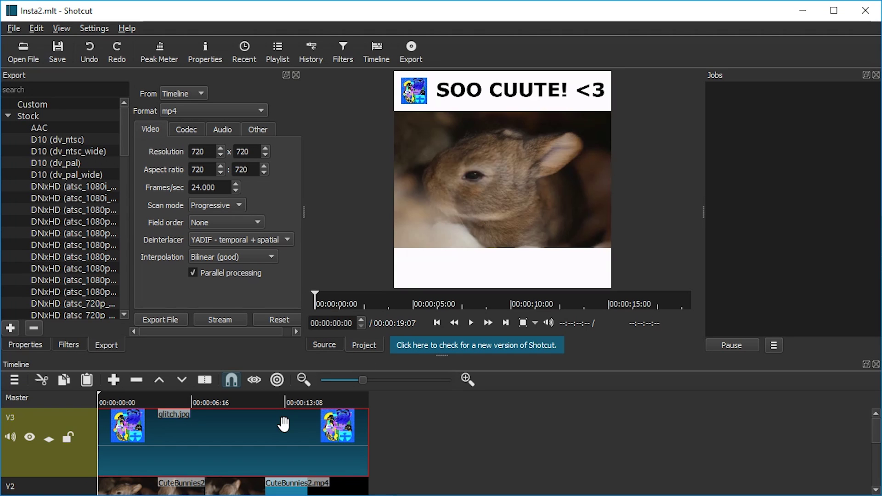
left_click_drag(451, 356, 453, 205)
Drop CuteBunniesSmallGone.mp4 onto V2 after the CuteBunnies2 clips and scrub through it
left_click(294, 409)
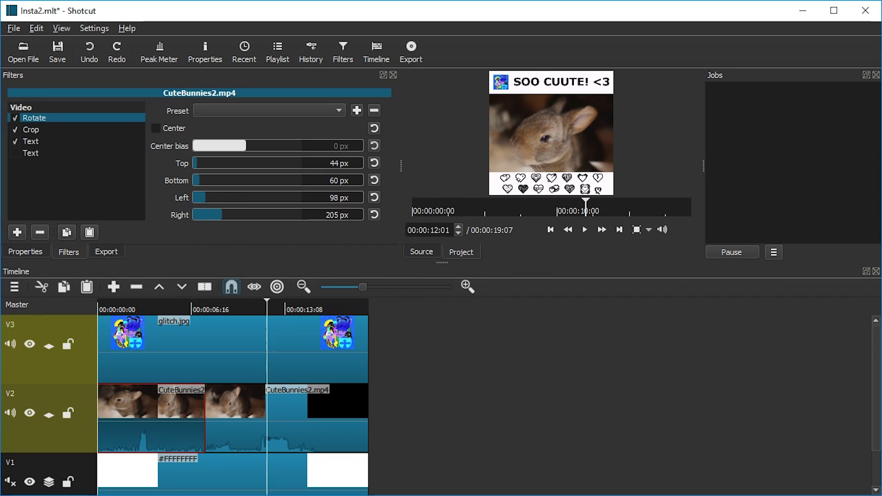
left_click(224, 391)
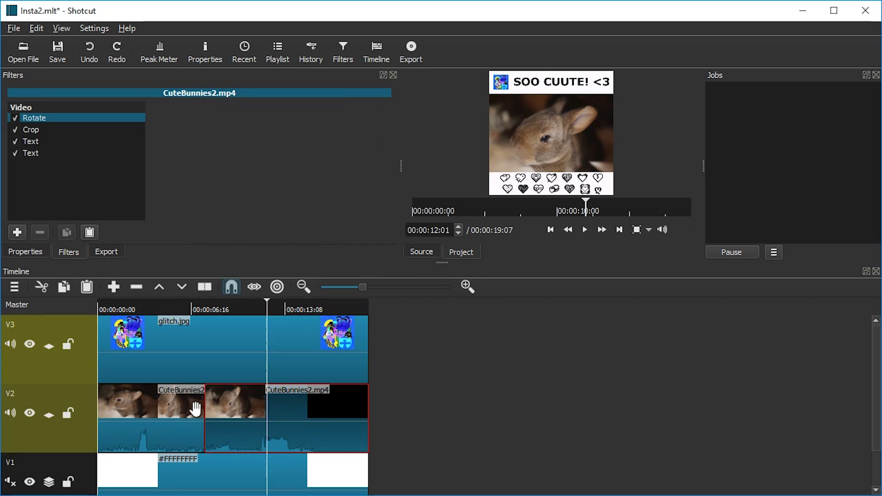
key("alt+Tab")
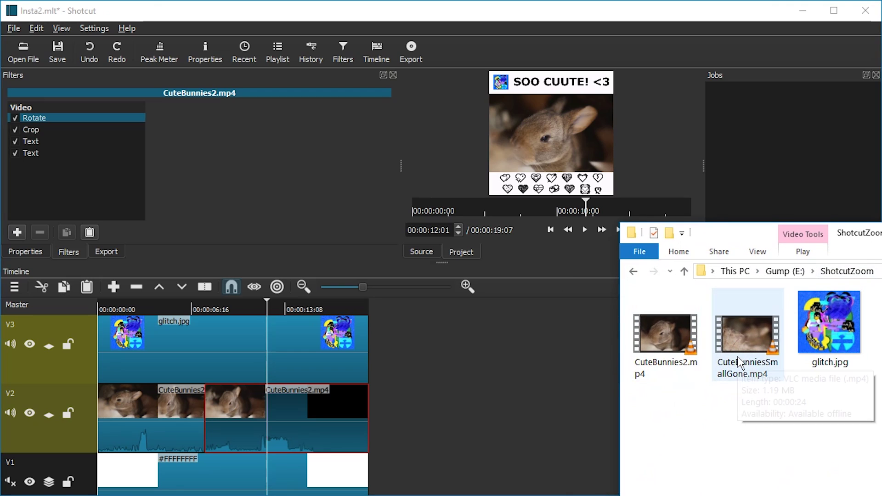
left_click_drag(736, 367, 423, 419)
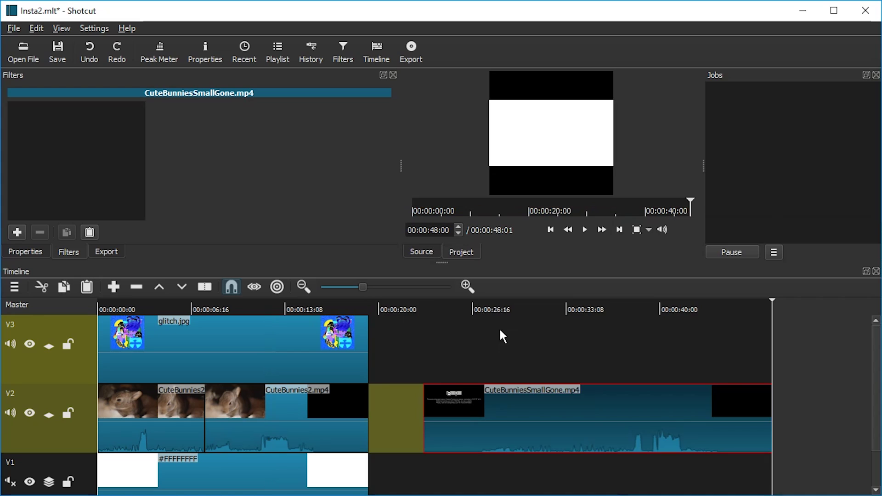
left_click(498, 303)
left_click(519, 306)
left_click_drag(552, 309, 516, 304)
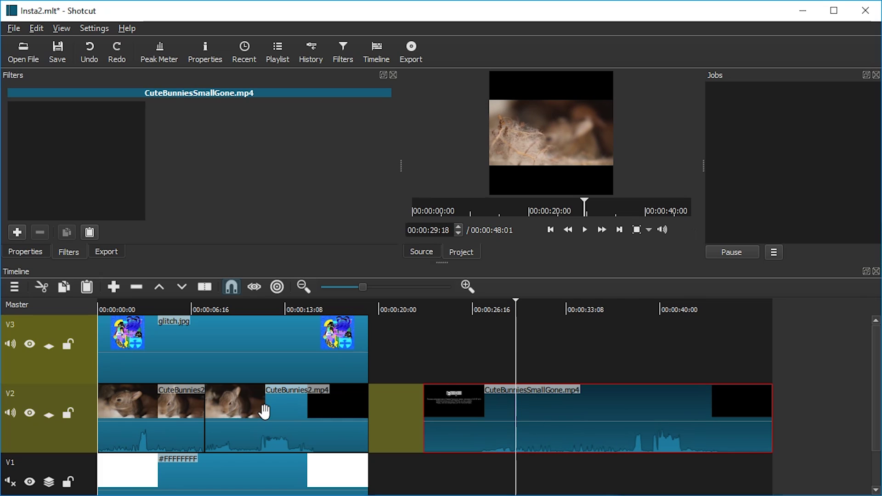
Copy the Rotate, Crop and Text filters from CuteBunnies2.mp4 and paste them onto CuteBunniesSmallGone.mp4
left_click(278, 408)
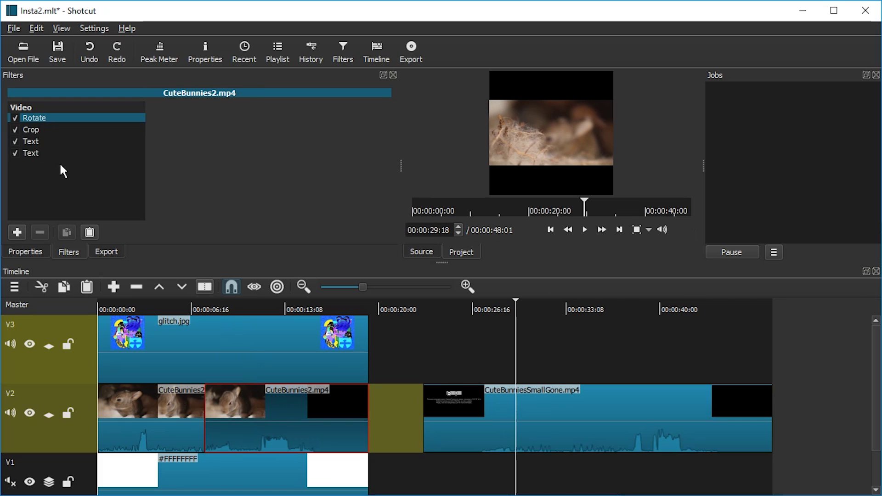
left_click(38, 153)
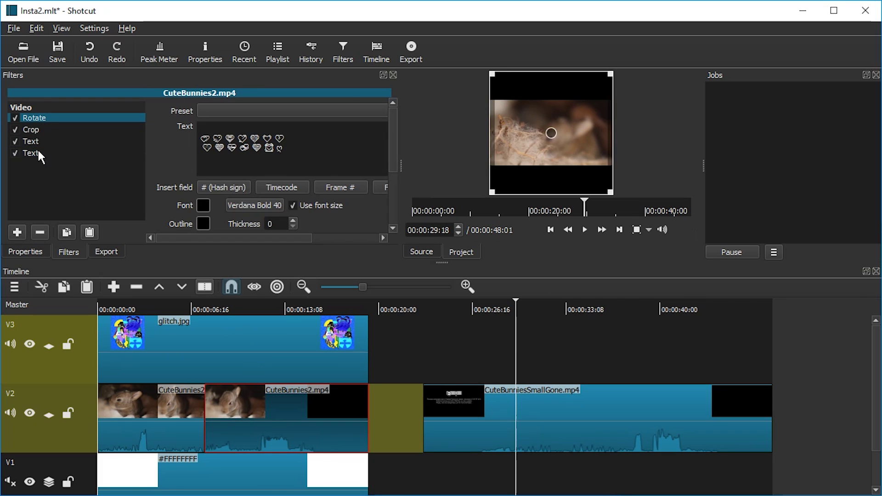
left_click(42, 110)
left_click(38, 126)
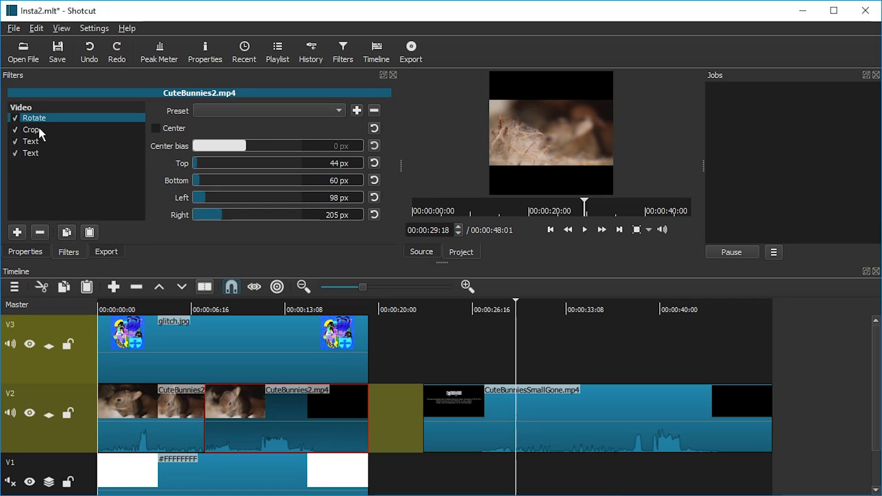
left_click(36, 150)
left_click(40, 119)
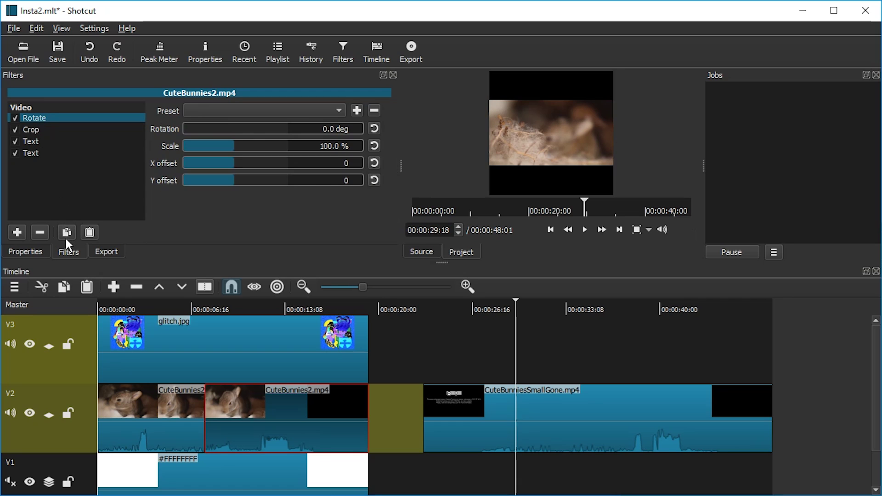
left_click(533, 417)
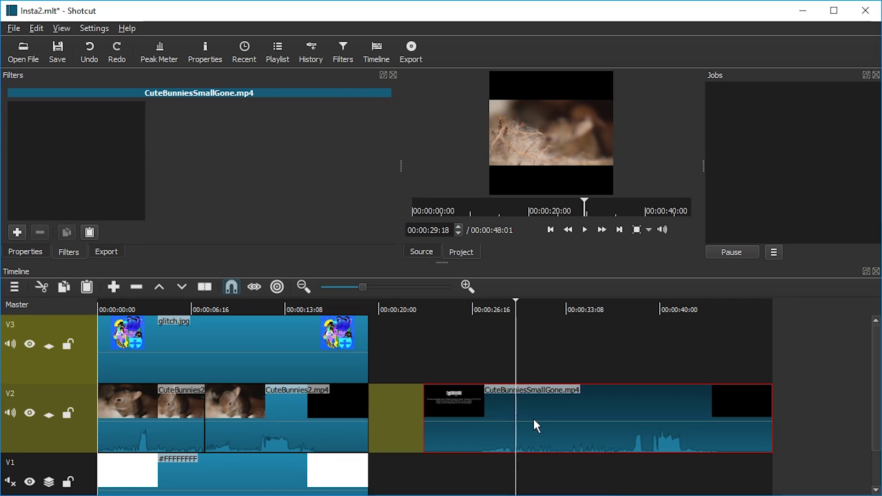
left_click(89, 233)
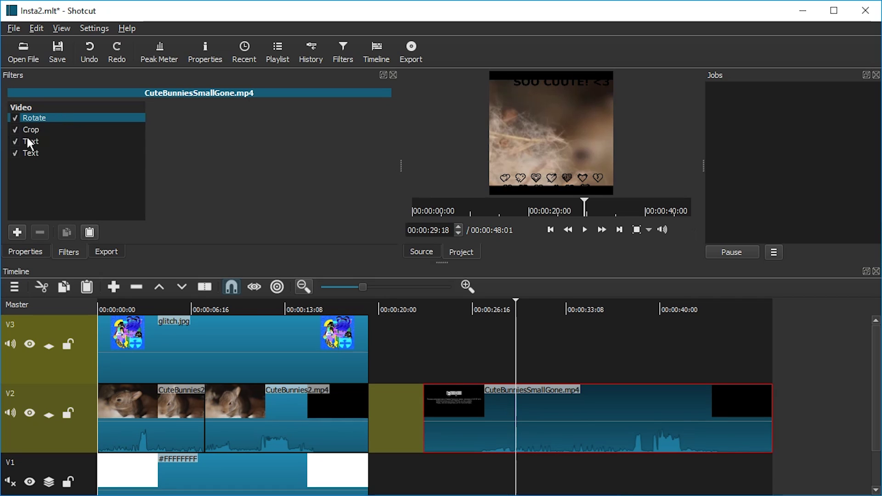
Lift both old CuteBunnies2.mp4 clips from V2 and delete the gap so the new clip starts at 0:00
left_click(248, 418)
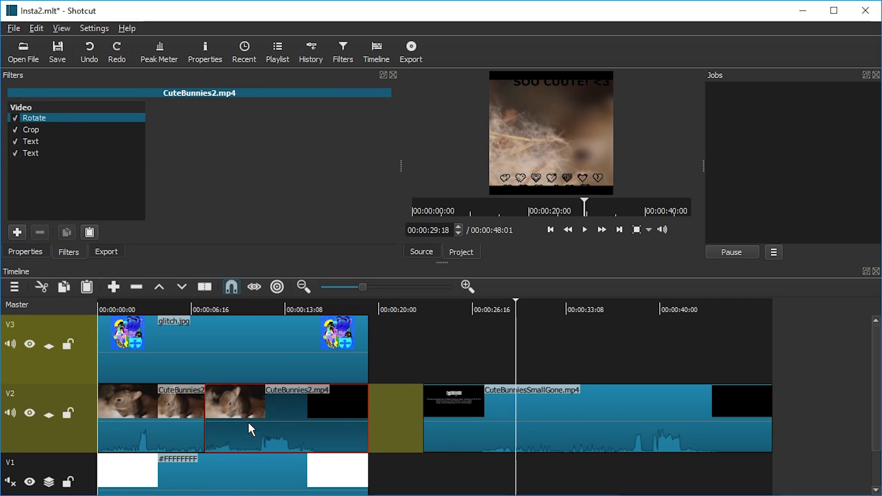
key("BackSpace")
left_click(175, 408)
key("BackSpace")
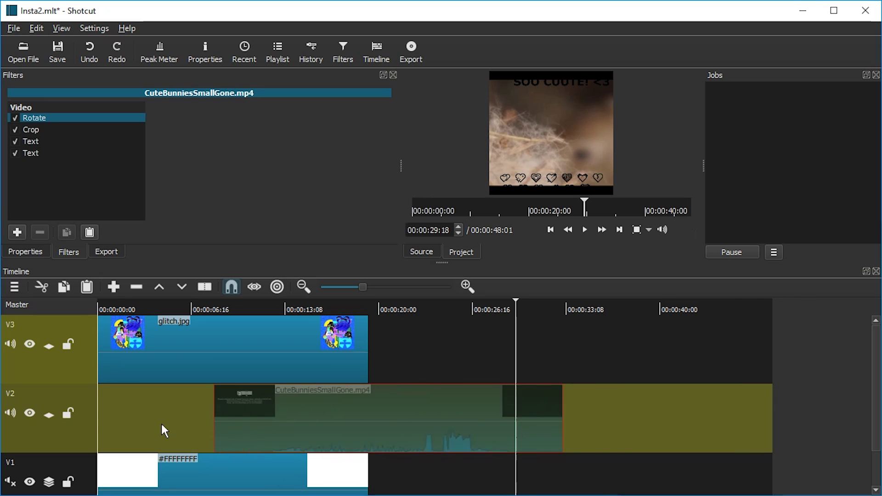
key("Delete")
left_click(198, 307)
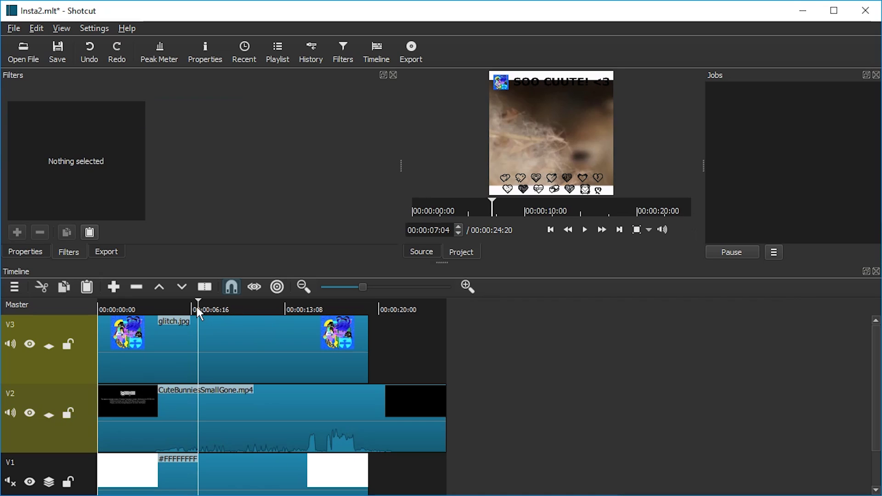
Trim a little more off the clip's top and shrink its Rotate scale to about 91%
left_click(244, 408)
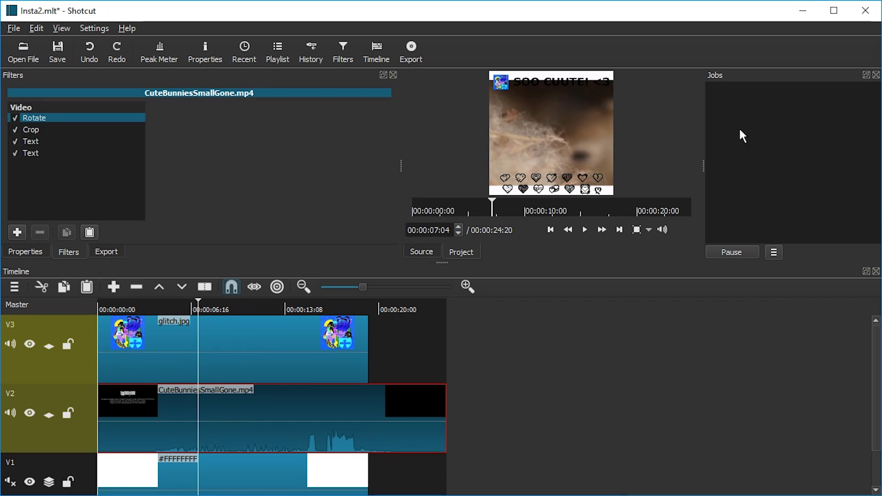
left_click(40, 130)
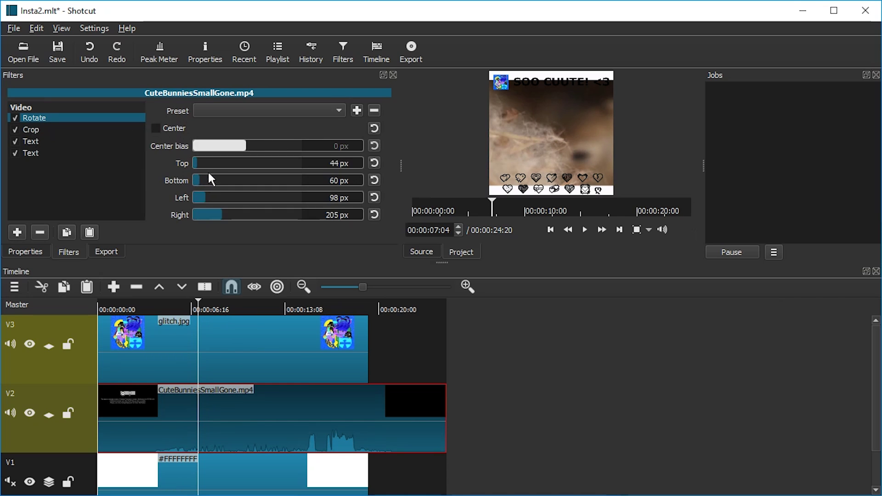
mouse_move(200, 164)
left_mouse_down()
mouse_move(219, 163)
mouse_move(201, 165)
mouse_move(203, 179)
left_mouse_up()
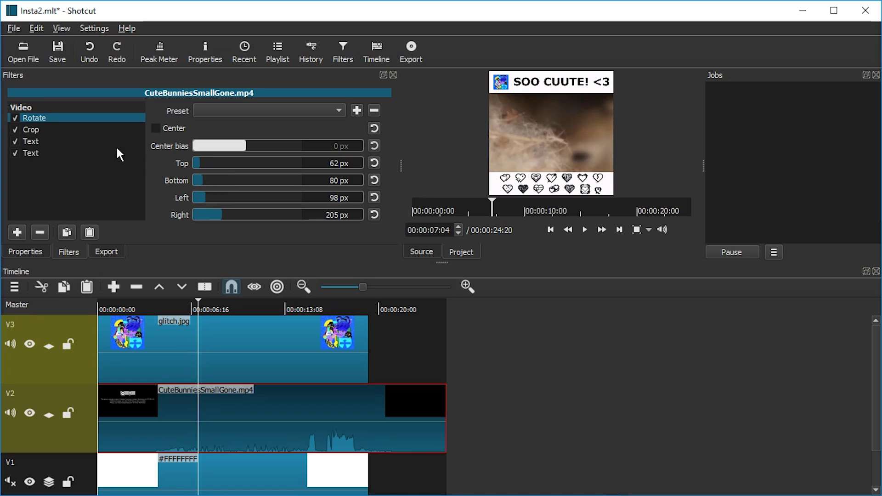
left_click(38, 118)
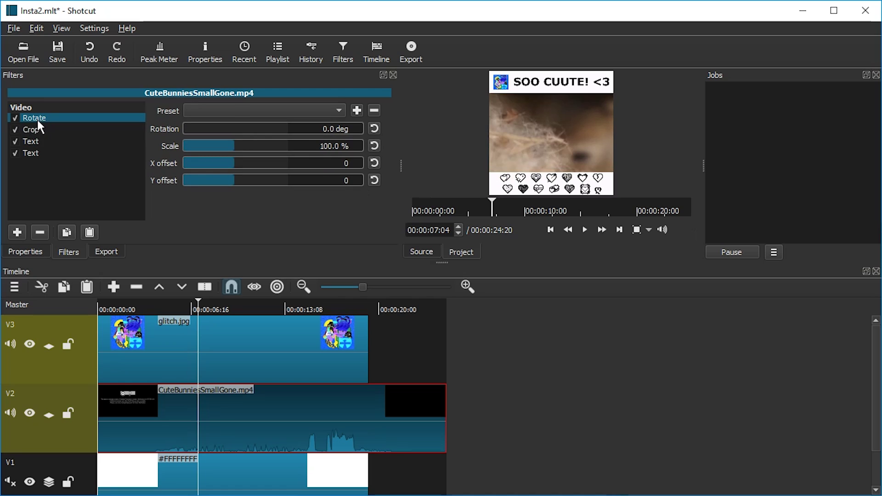
left_click(31, 131)
left_click(33, 121)
left_click(232, 150)
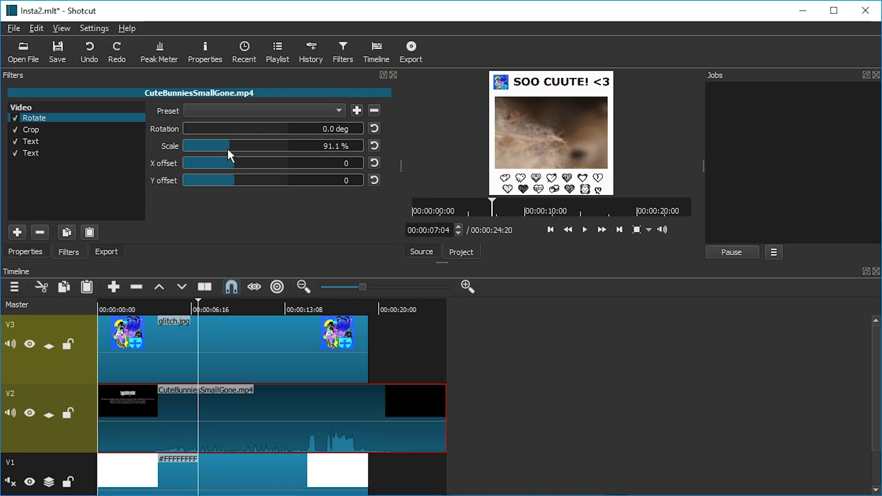
left_click_drag(227, 150, 228, 151)
Reset all four Crop values to zero and bring the Rotate scale to about 92%
left_click(38, 129)
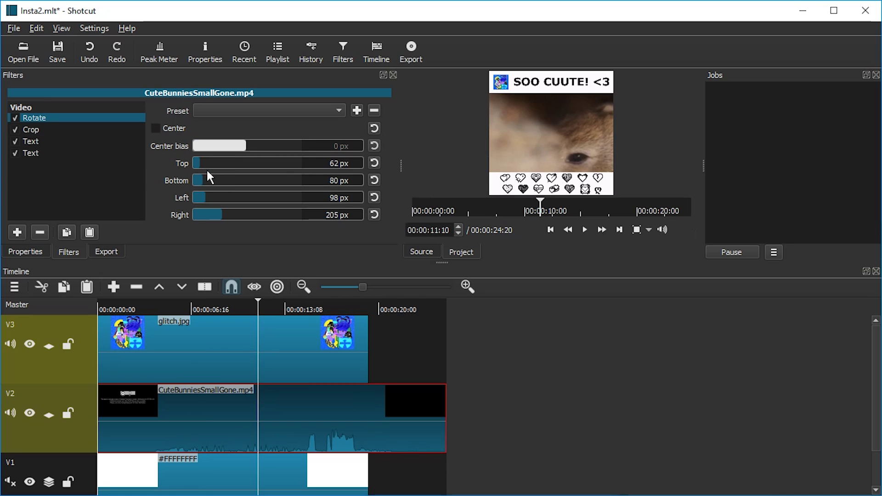
left_click(193, 164)
left_click(194, 181)
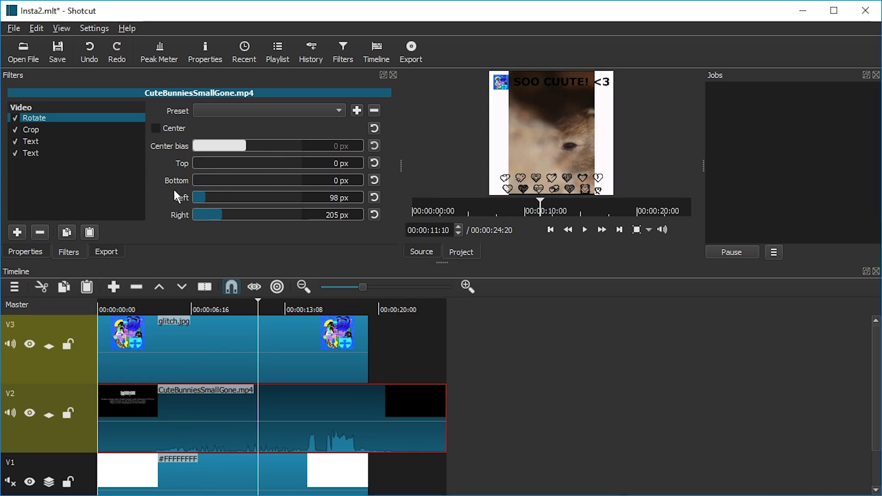
left_click(194, 197)
left_click(194, 214)
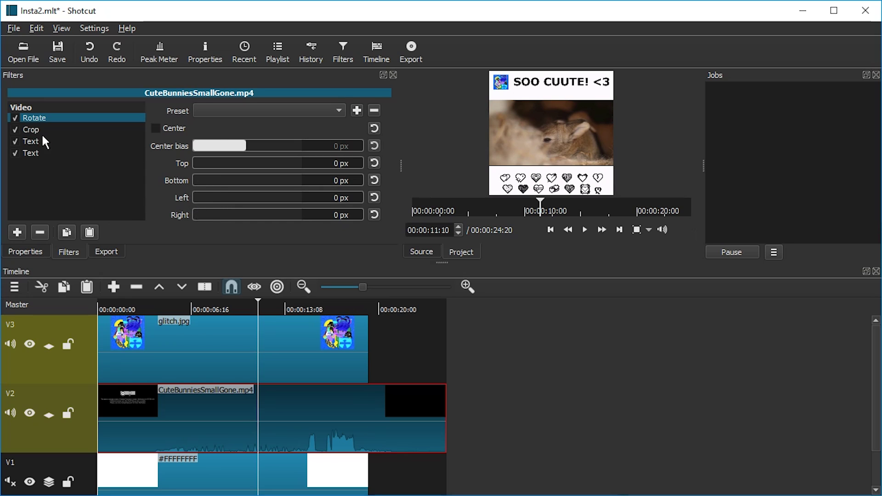
left_click(39, 117)
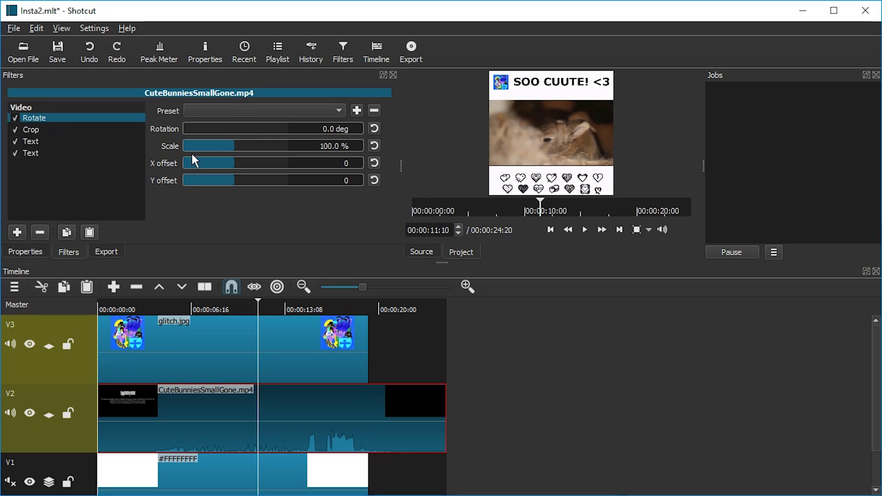
left_click_drag(228, 150, 235, 151)
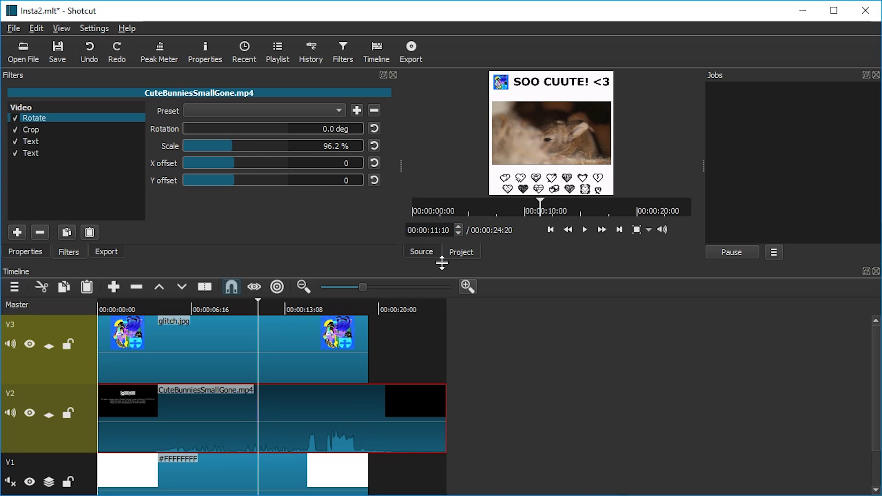
left_click_drag(442, 263, 401, 484)
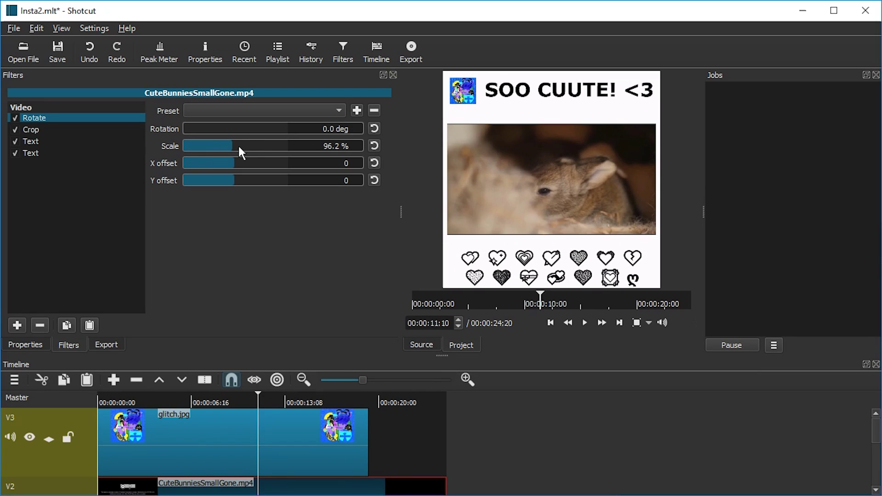
left_click_drag(236, 147, 236, 153)
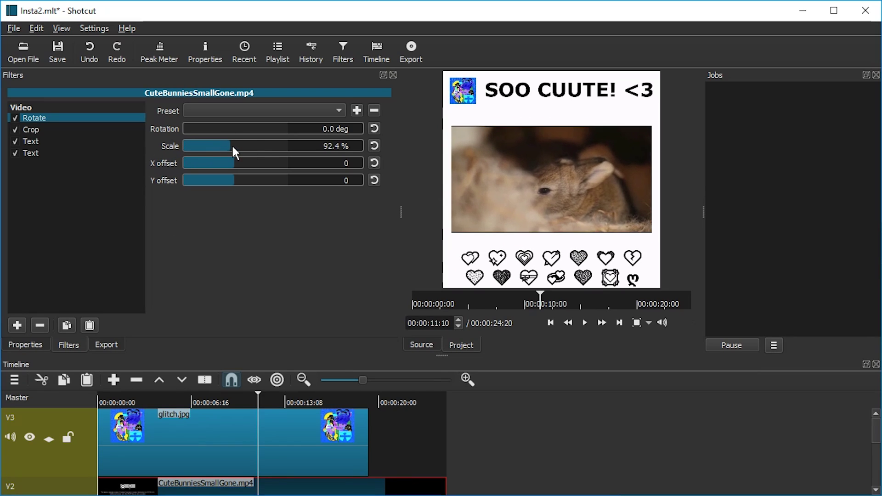
Crop the clip 49 px top, 31 px bottom, 98 px left and 102 px right
left_click(32, 130)
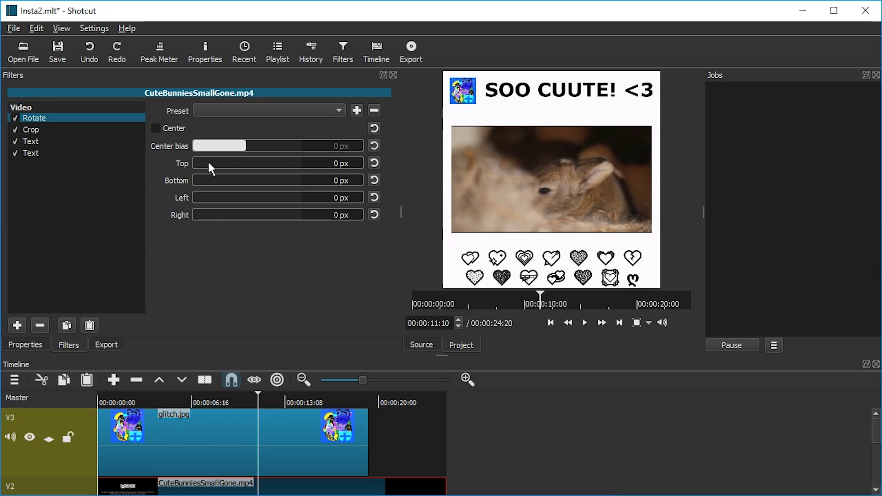
left_click(202, 164)
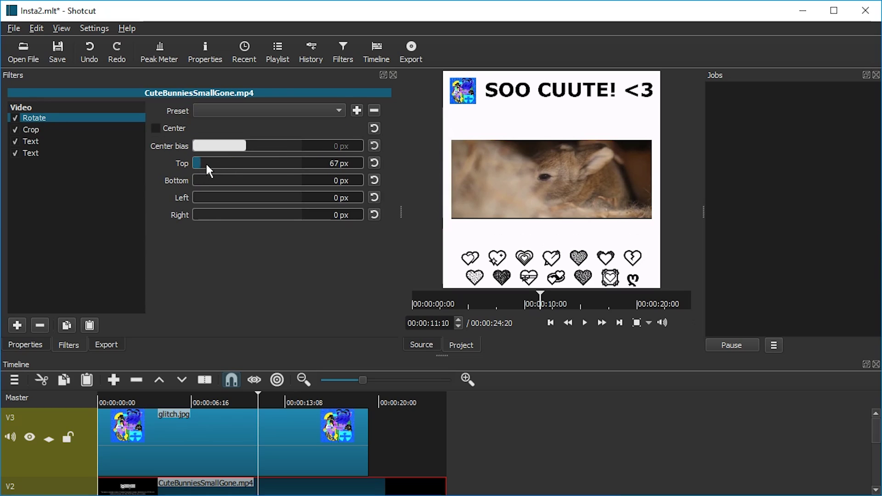
left_click(199, 164)
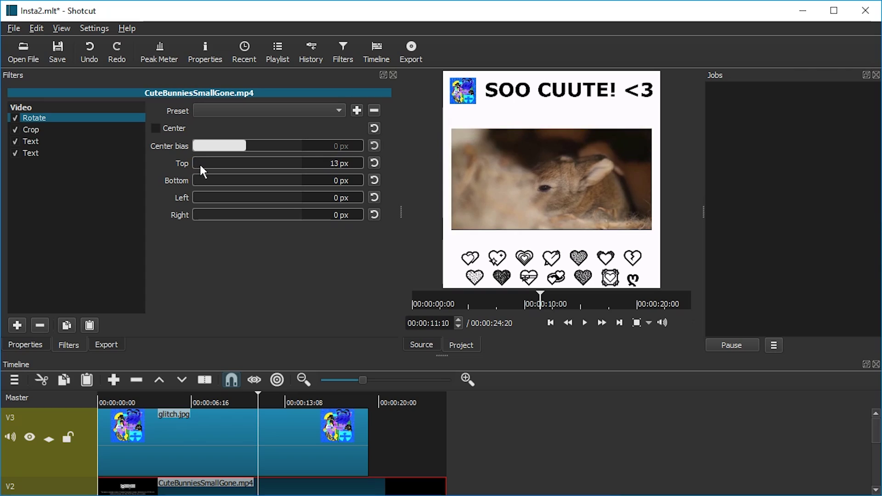
left_click(196, 178)
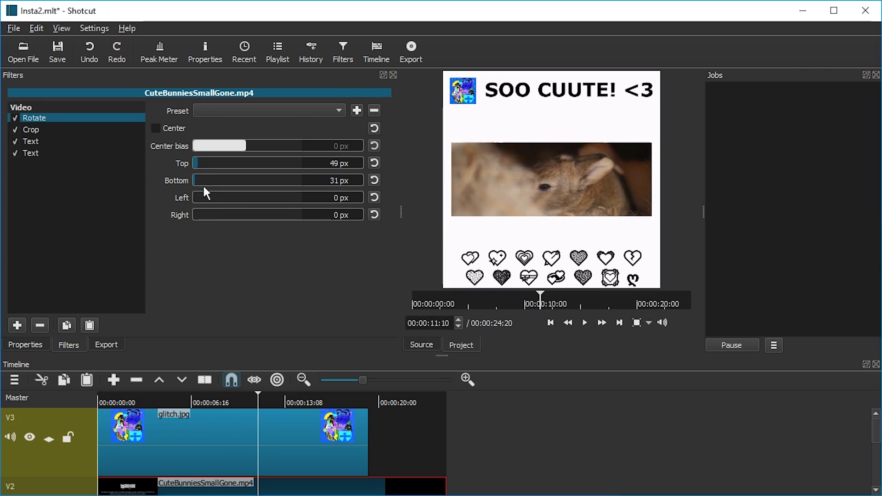
left_click(205, 198)
left_click_drag(206, 194, 203, 217)
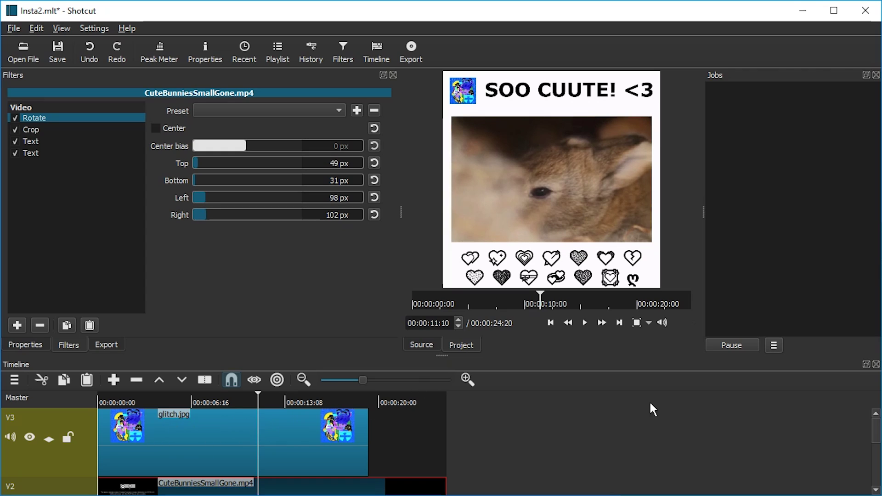
mouse_move(875, 438)
left_mouse_down()
mouse_move(873, 483)
mouse_move(874, 454)
left_mouse_up()
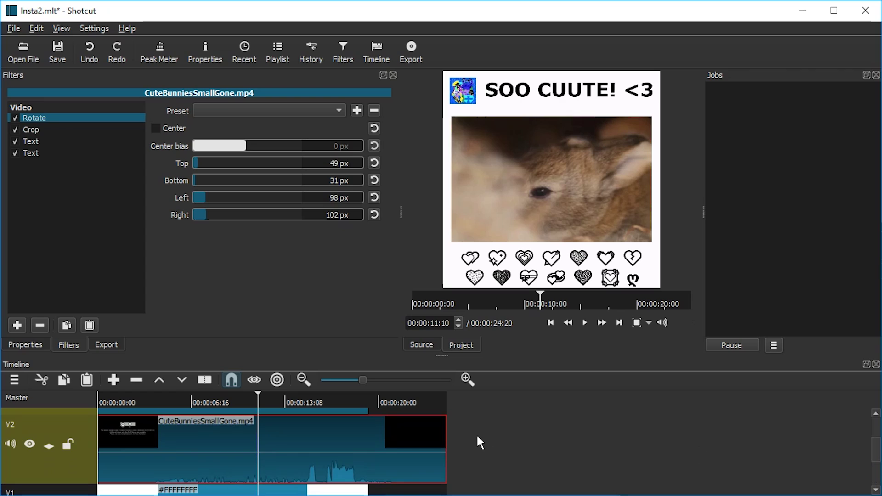
left_click_drag(445, 438, 526, 433)
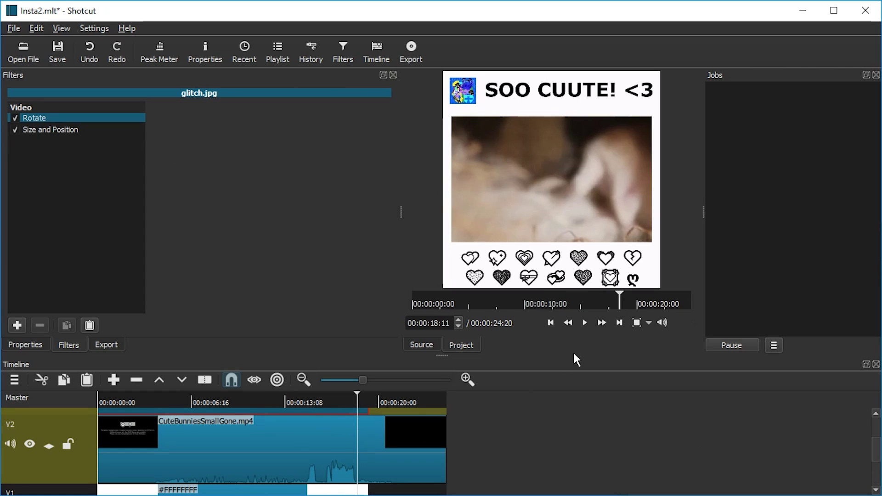
Split the V2 bunny clip at the overlays' end, remove the tail, and play from the start
left_click(619, 324)
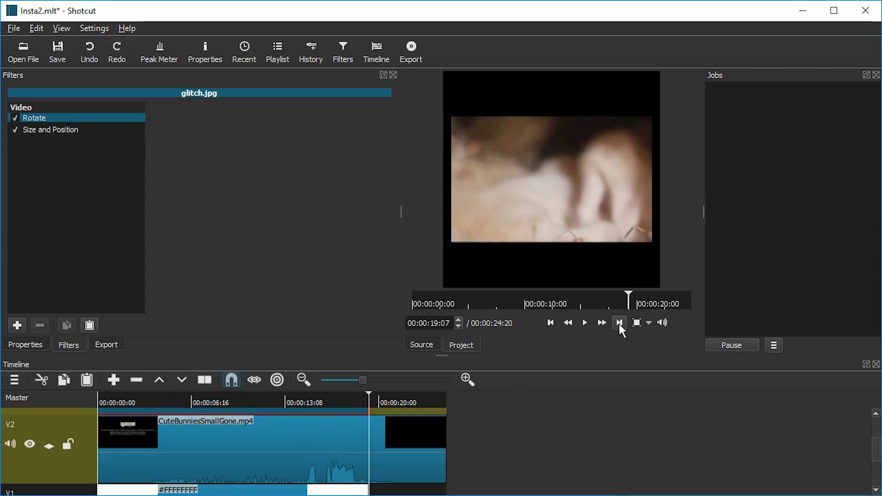
left_click(358, 442)
key("s")
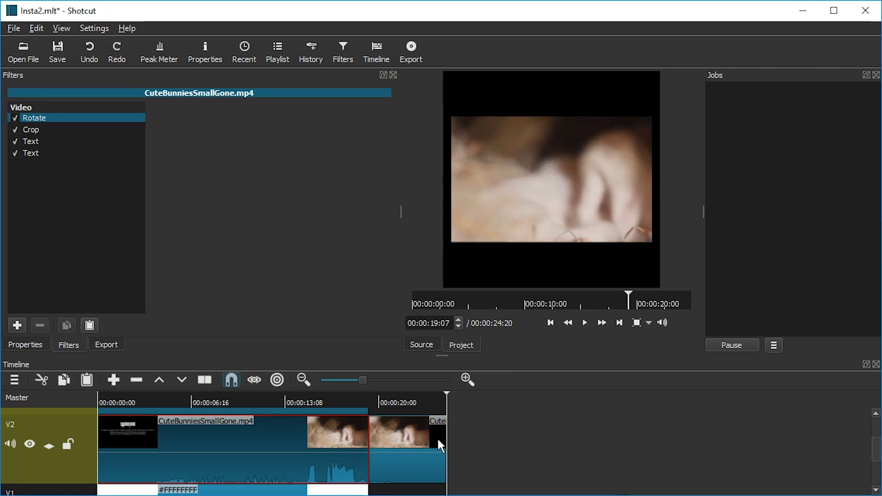
right_click(424, 439)
left_click(450, 479)
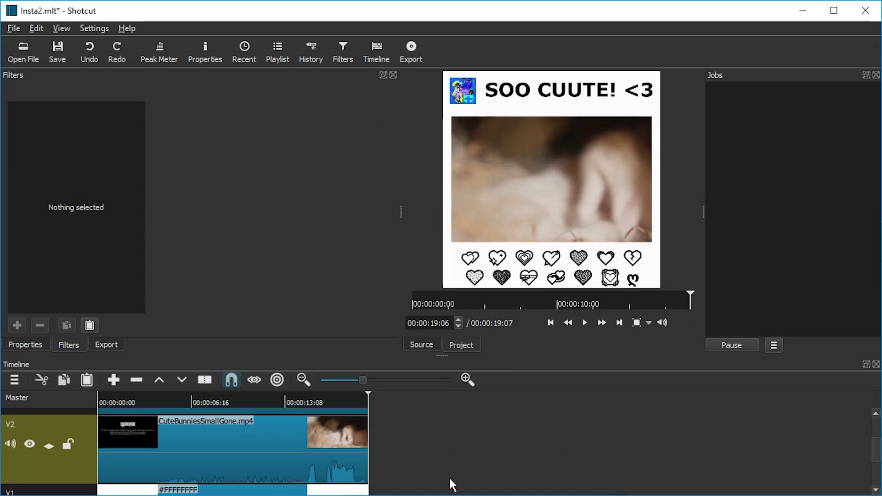
left_click_drag(302, 404, 100, 399)
key("space")
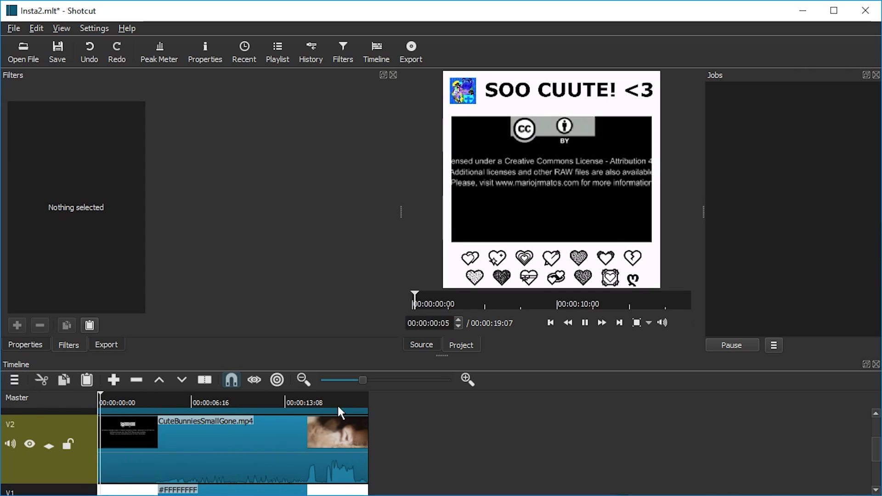